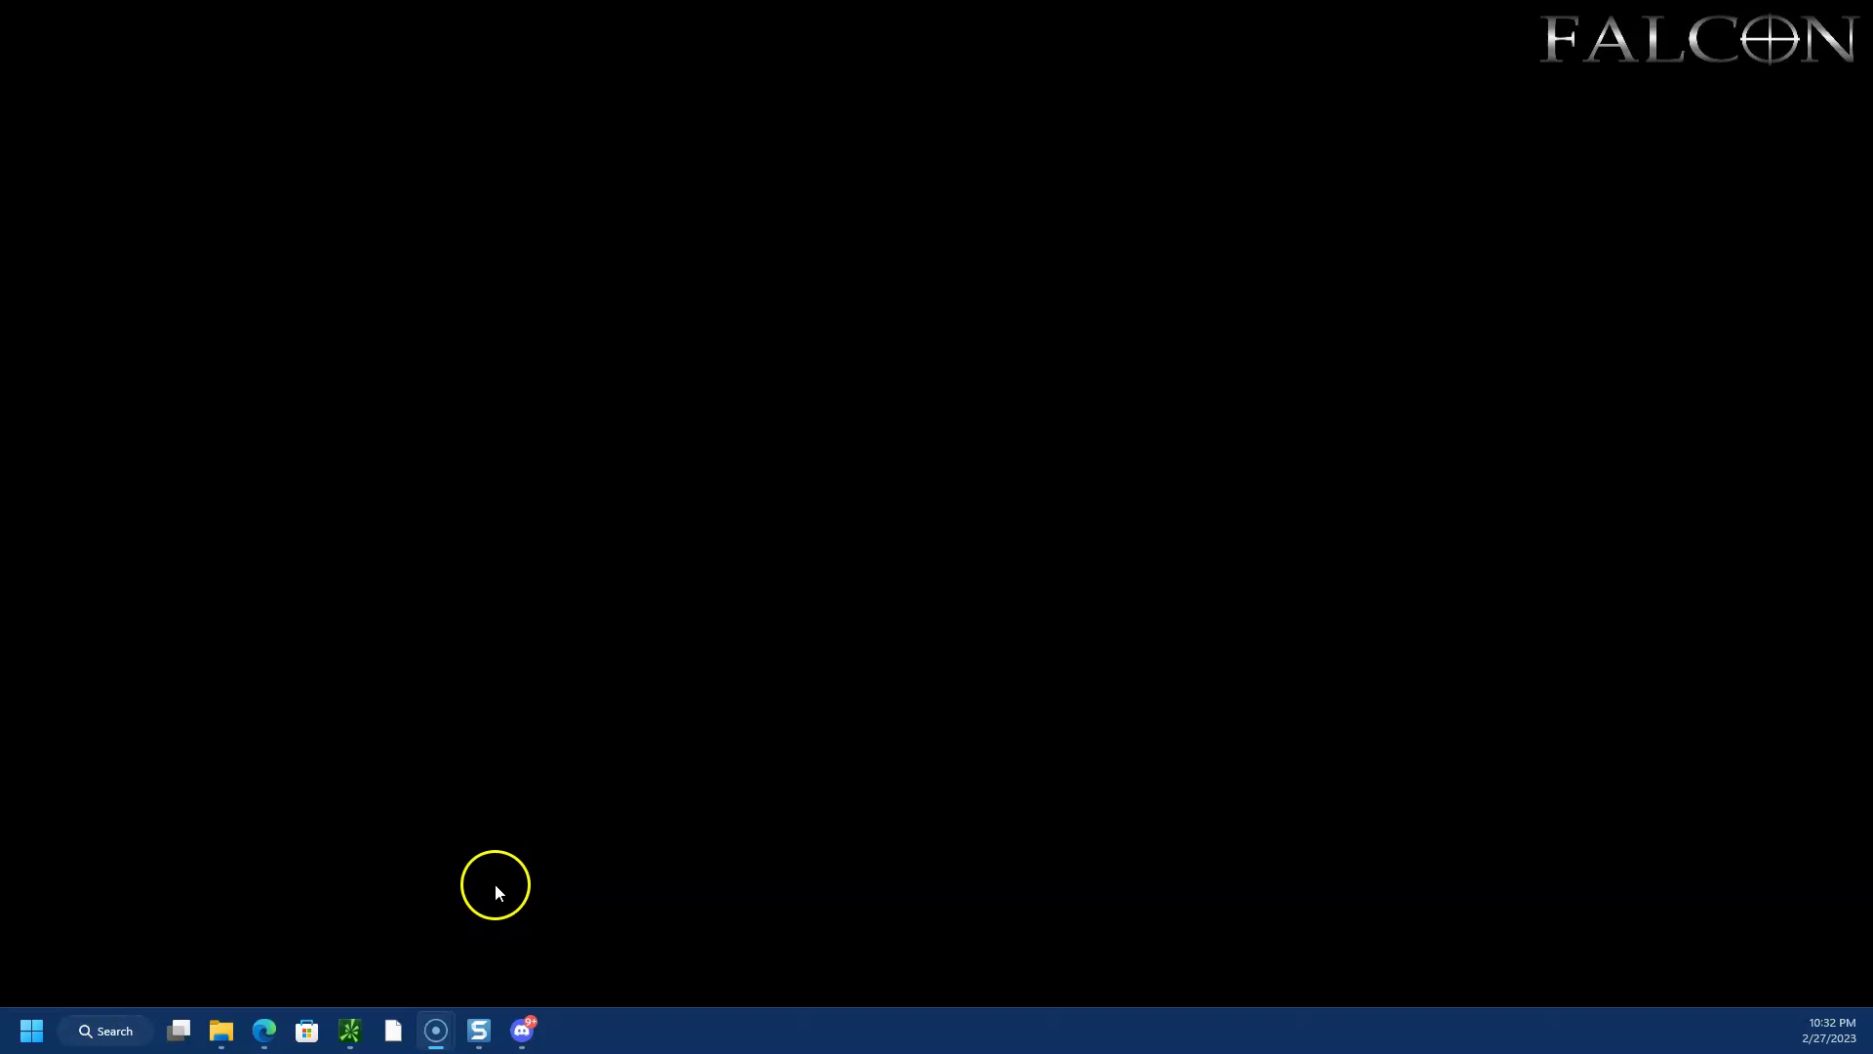
# - Switch to Discord and open the /NQ chart image from the February 27 morning post in the market_hours channel
pyautogui.click(351, 1032)
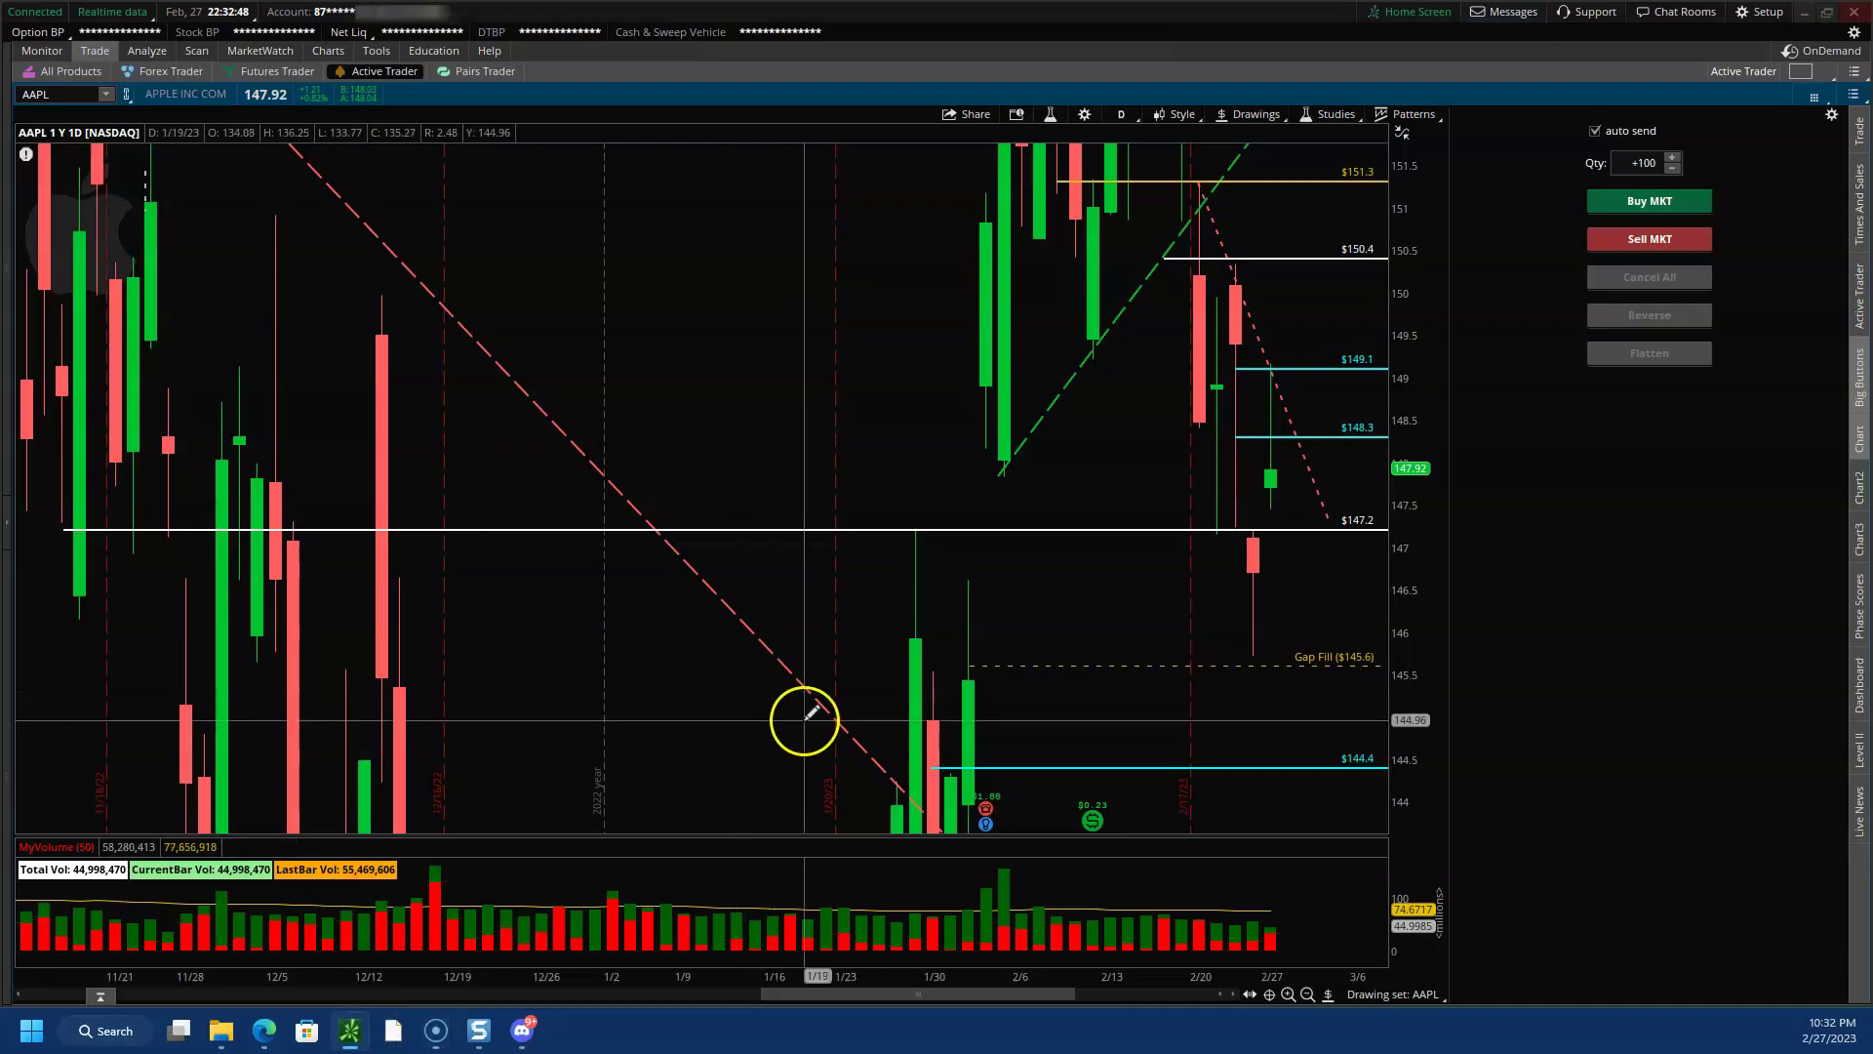
pyautogui.click(524, 1031)
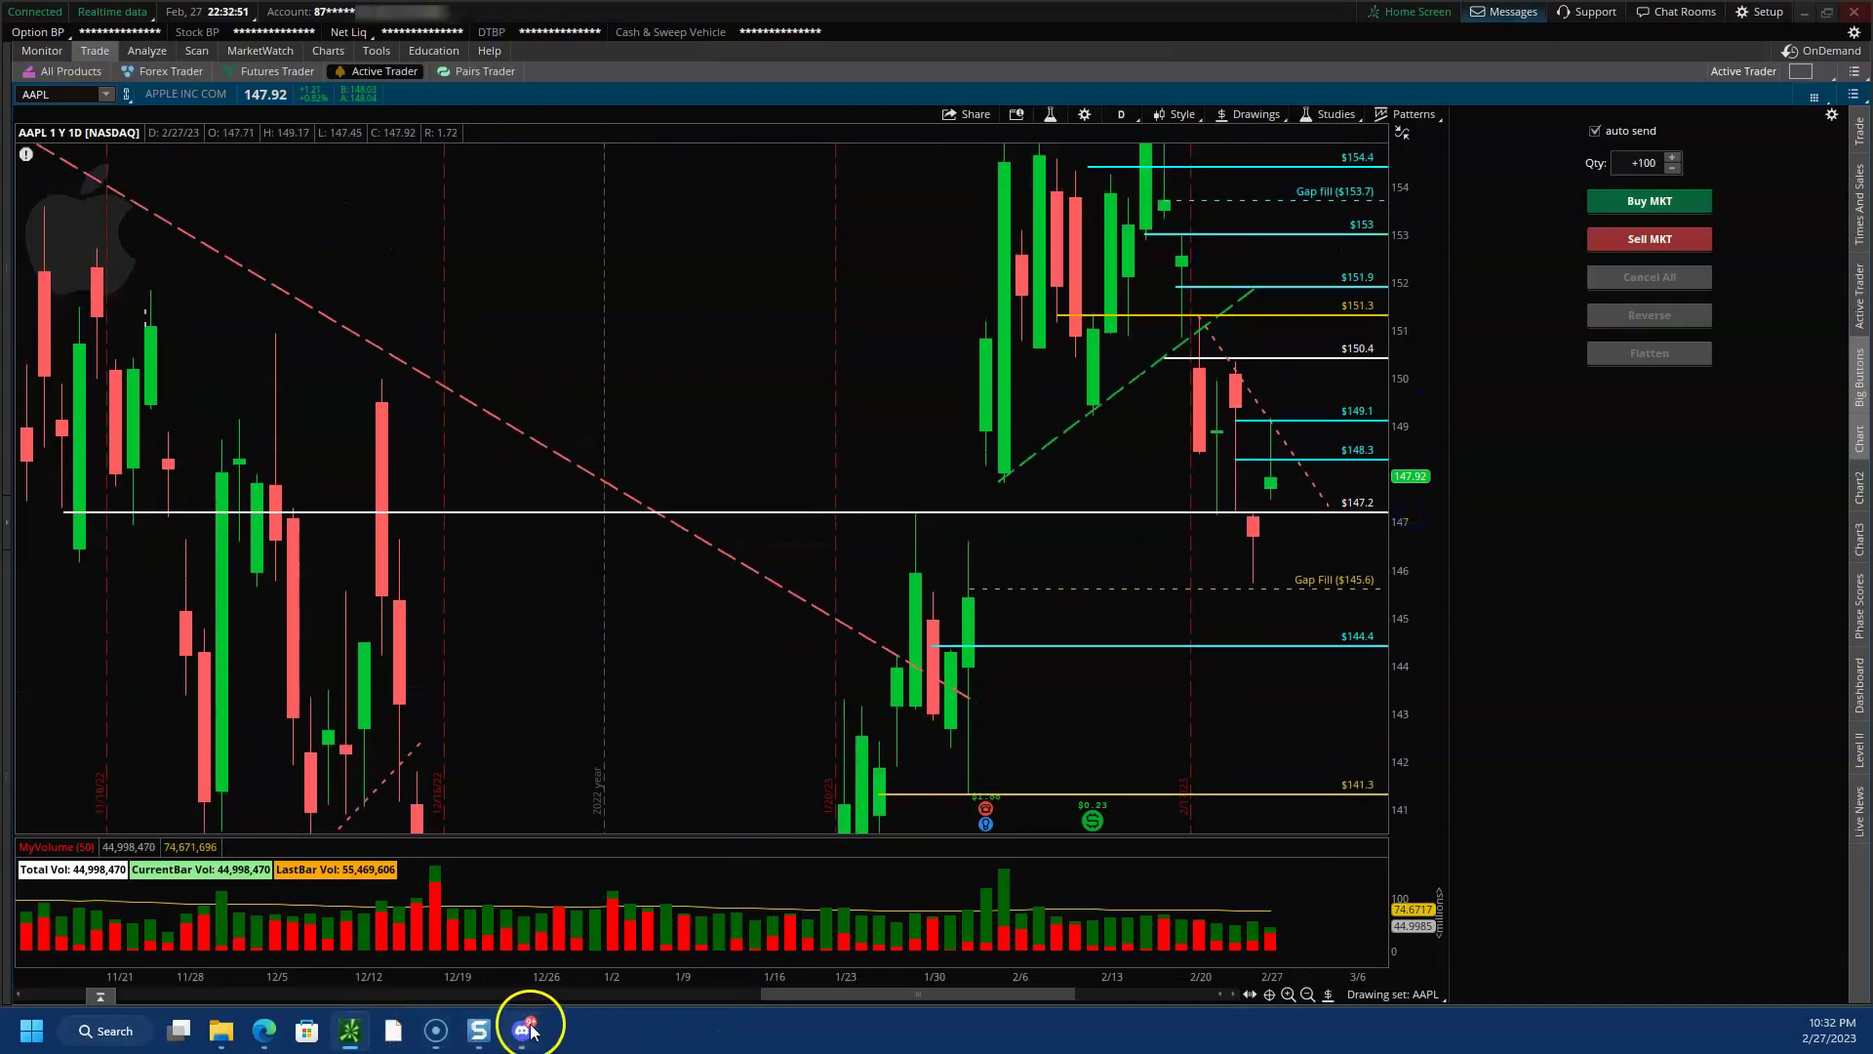
pyautogui.scroll(10, 795, 613)
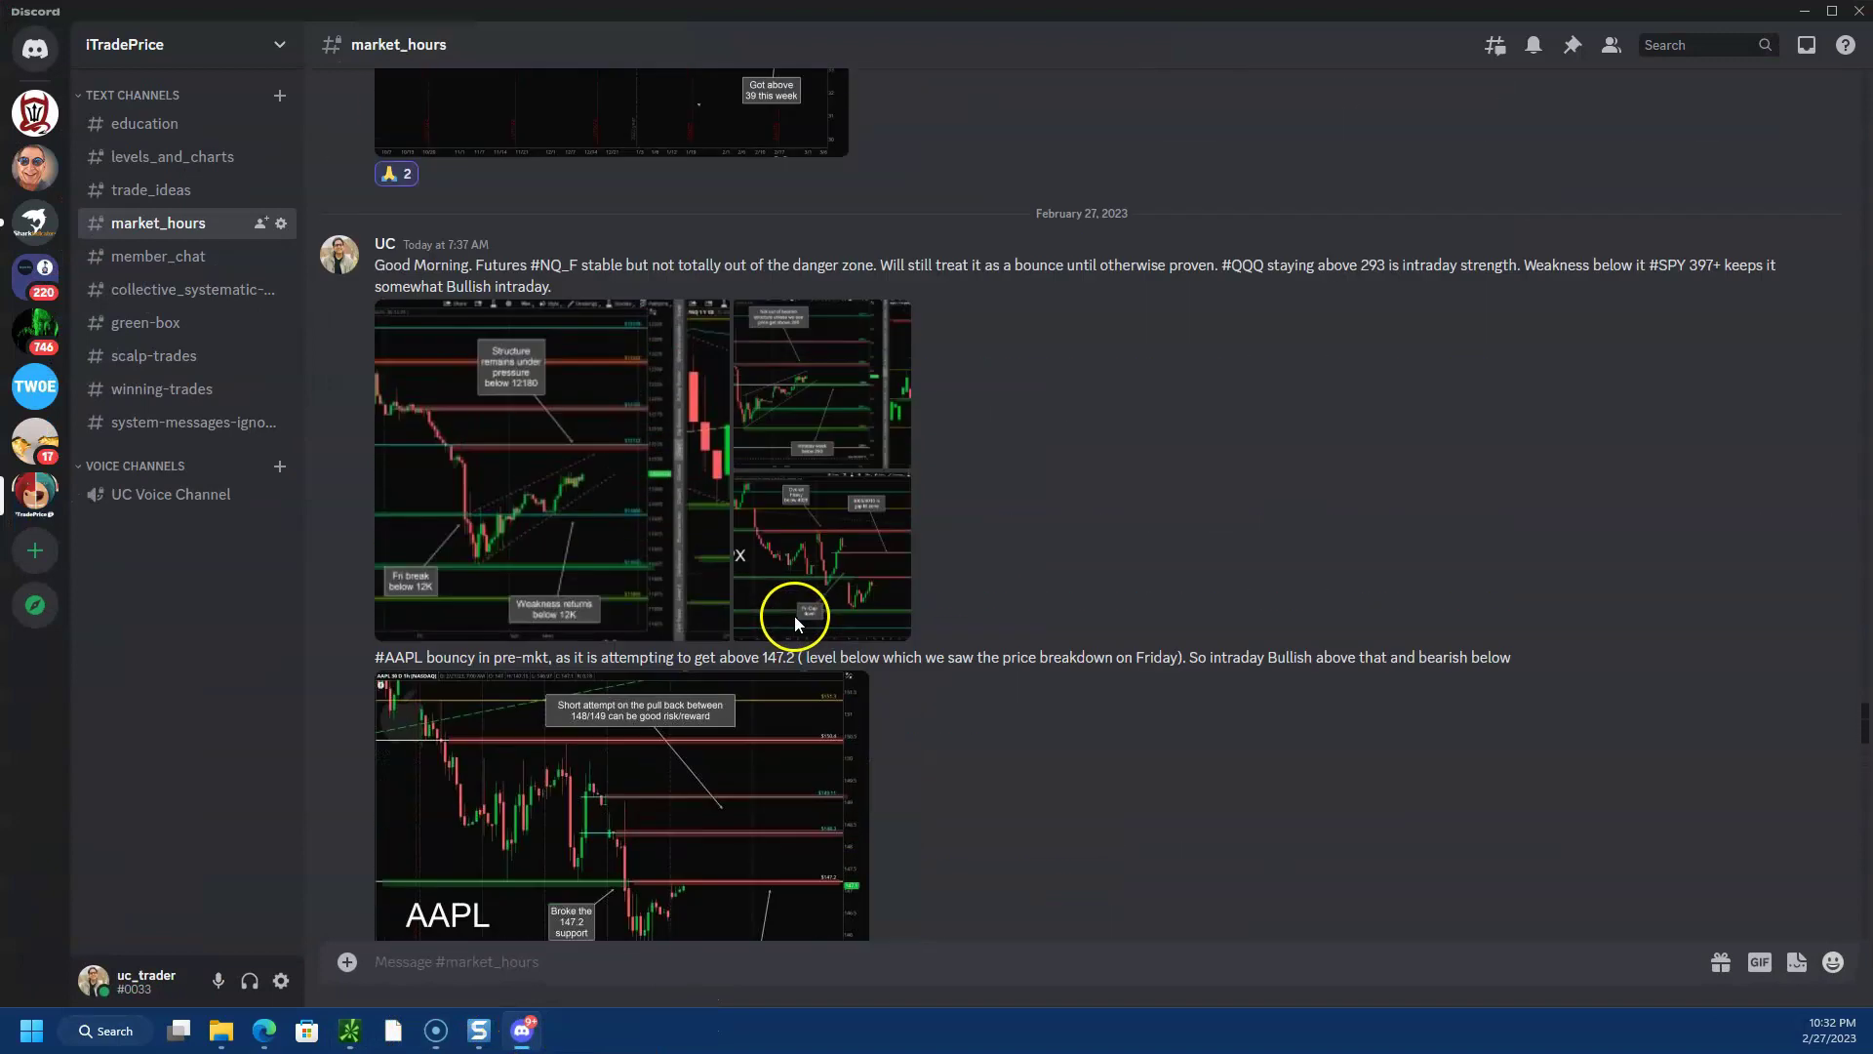
pyautogui.scroll(4, 794, 617)
pyautogui.scroll(-5, 827, 609)
pyautogui.click(545, 461)
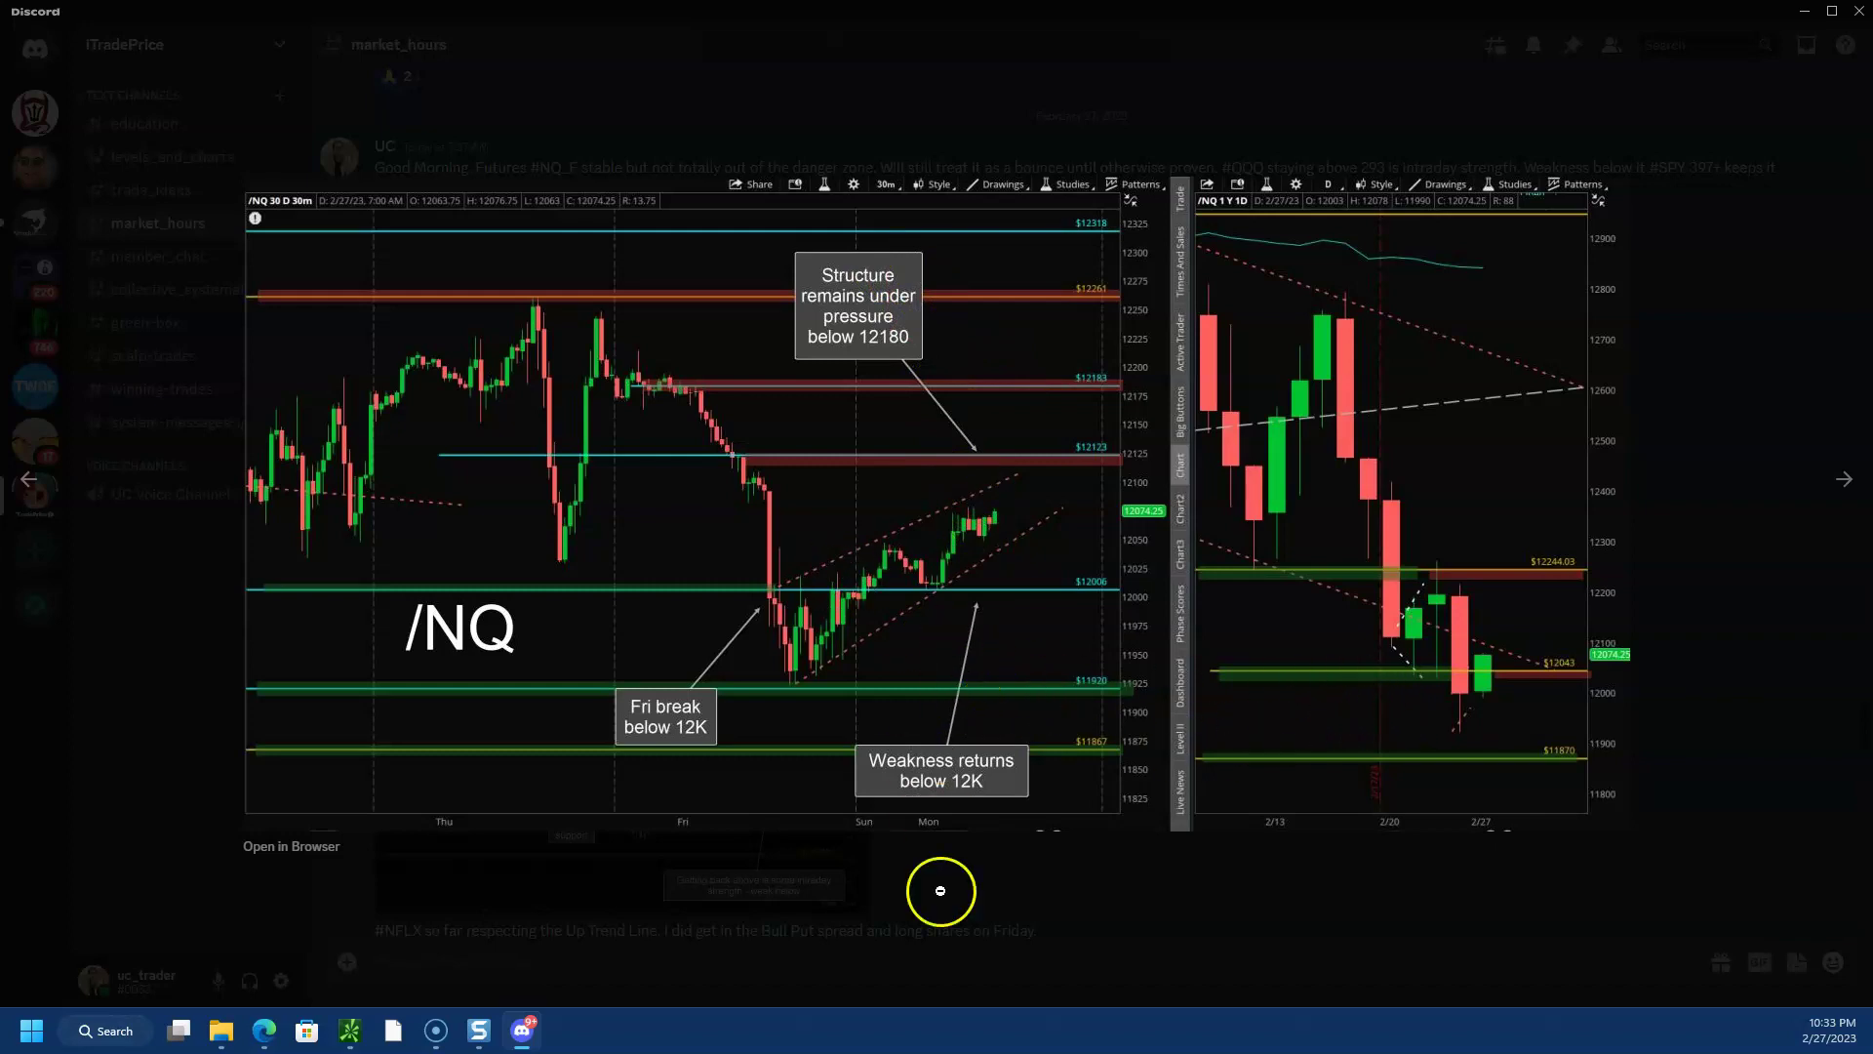
# - Switch to thinkorswim, load the /NQ futures chart and remove the OpenInterest study from it
pyautogui.click(351, 1027)
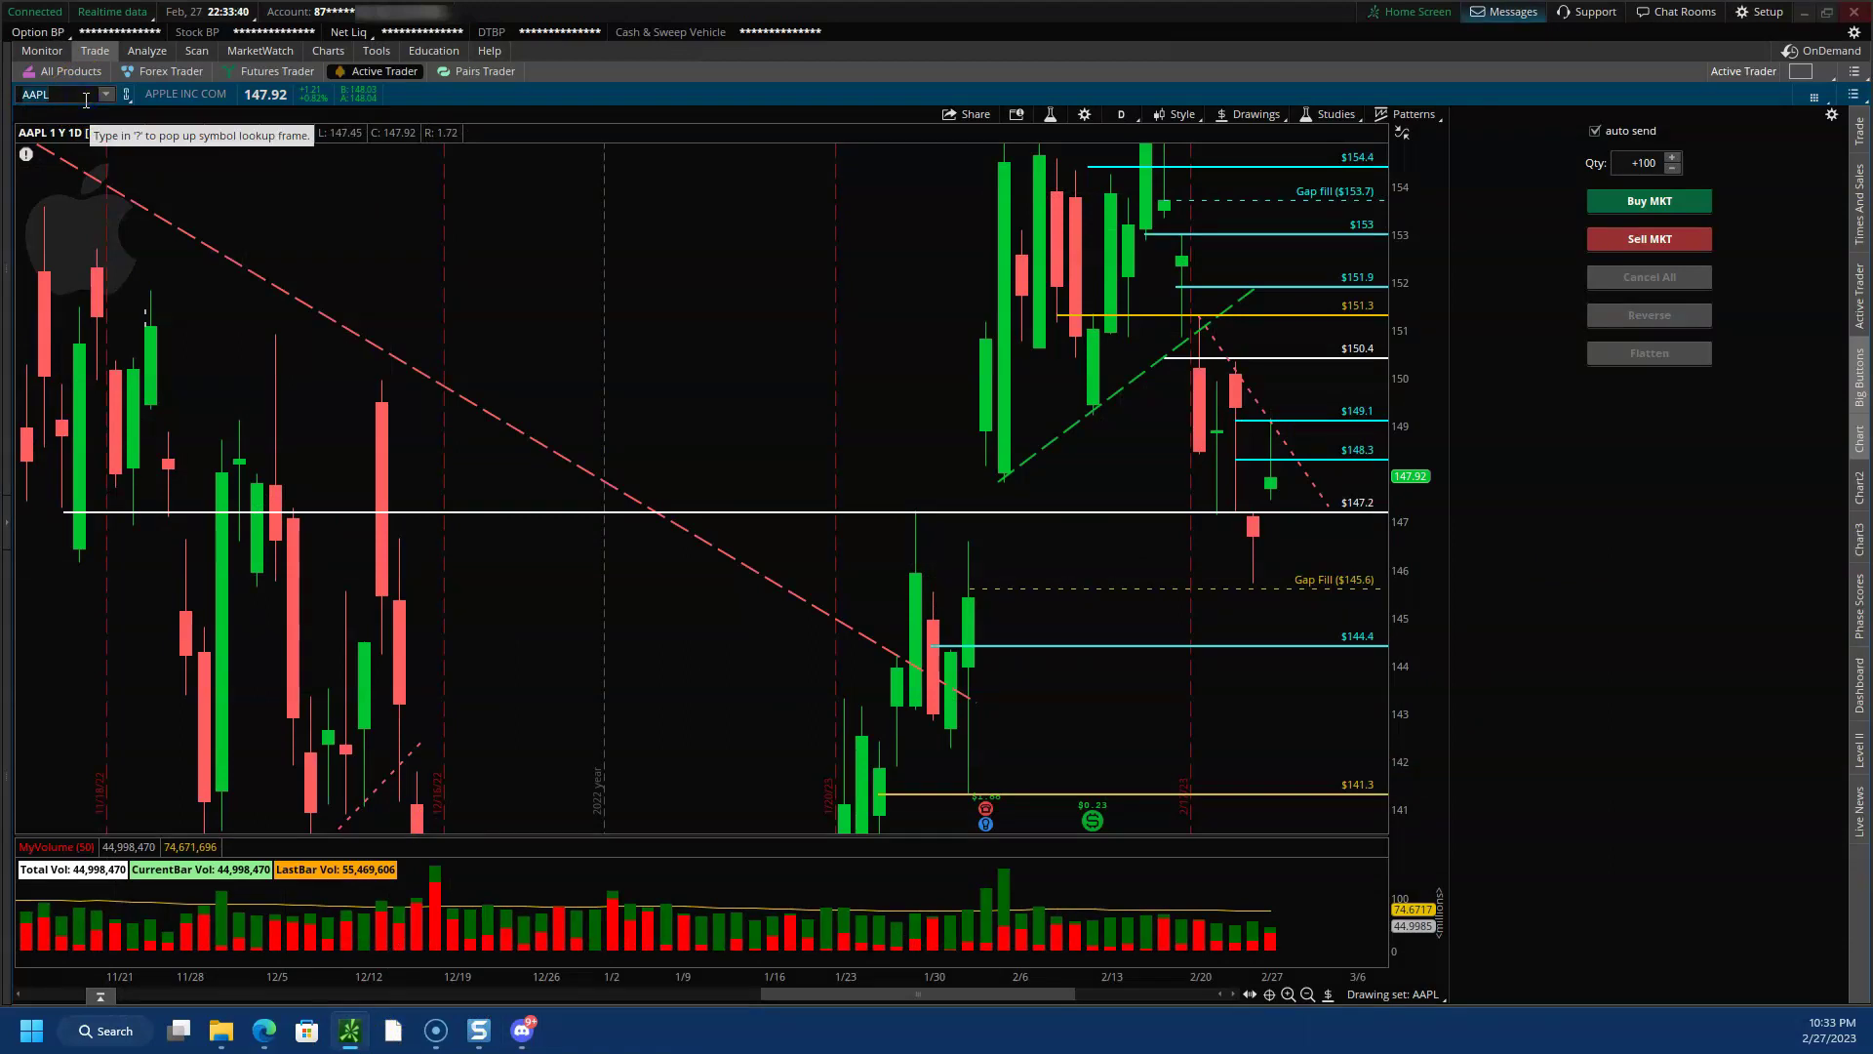
pyautogui.press('Return')
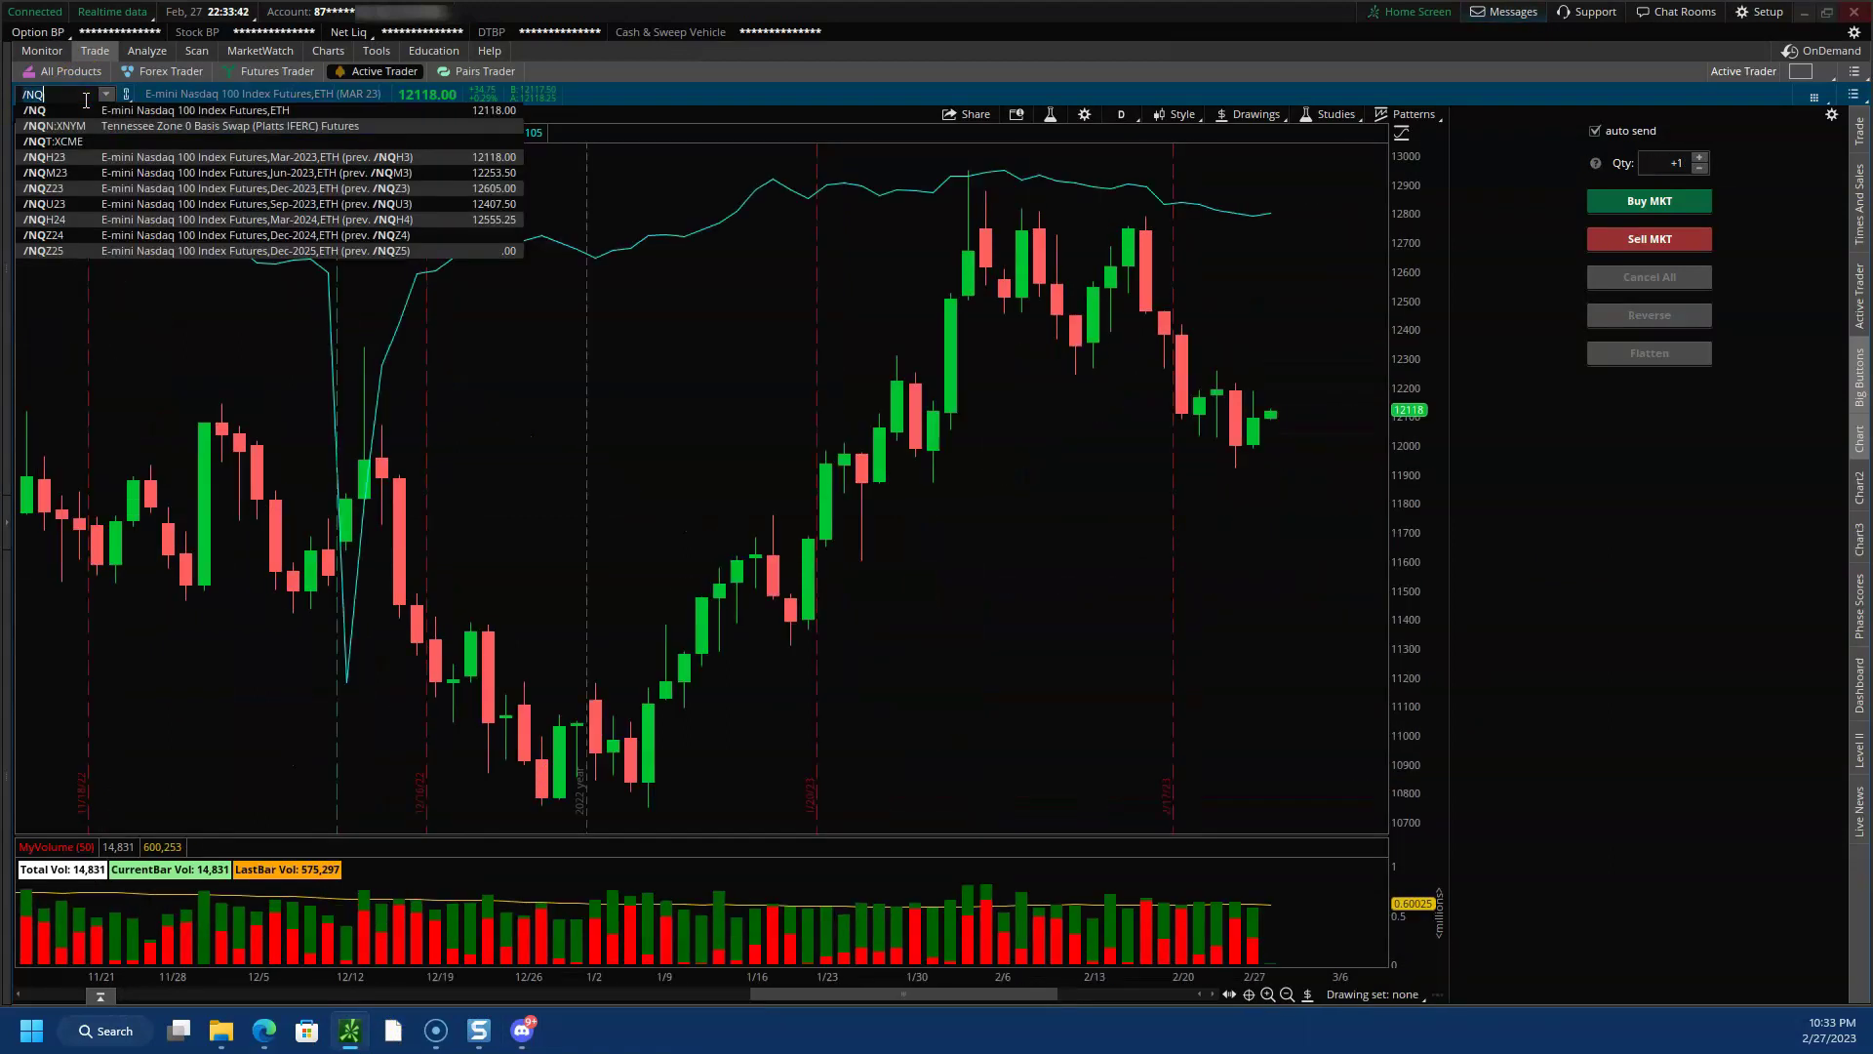
pyautogui.rightClick(1208, 198)
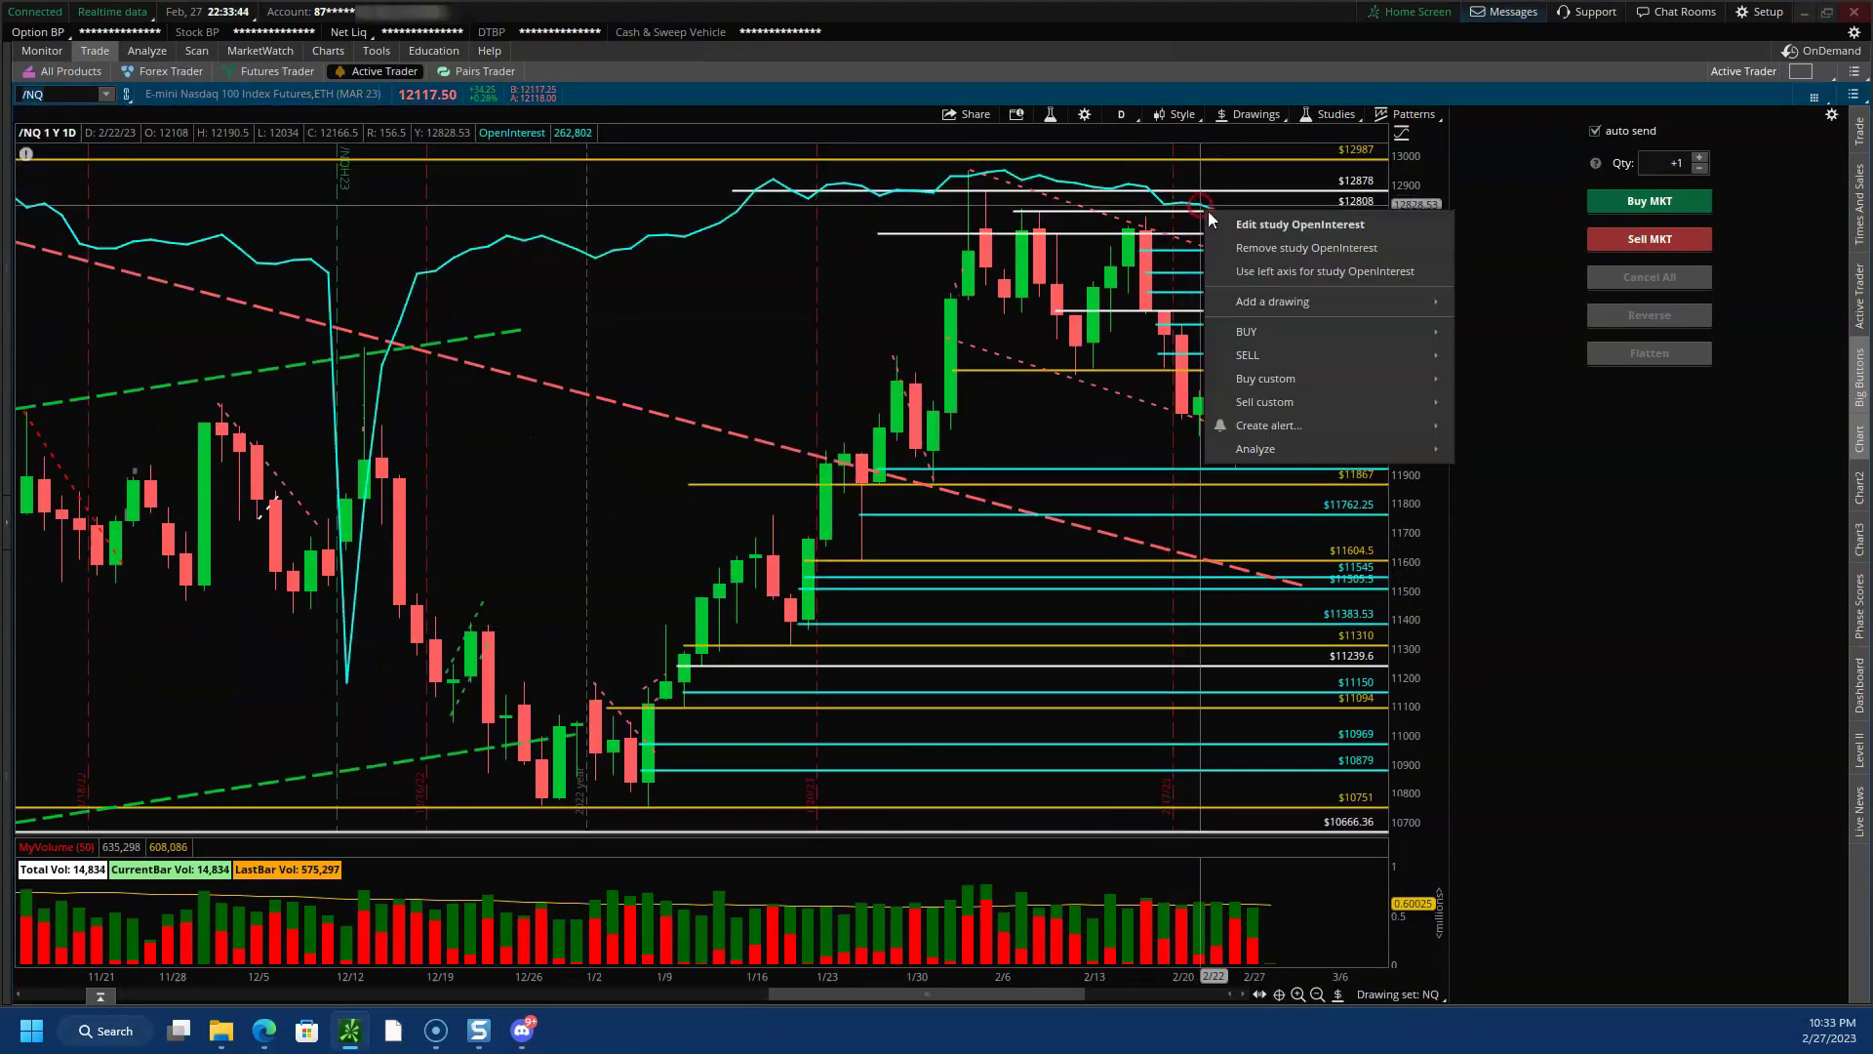
pyautogui.click(1318, 244)
pyautogui.click(998, 99)
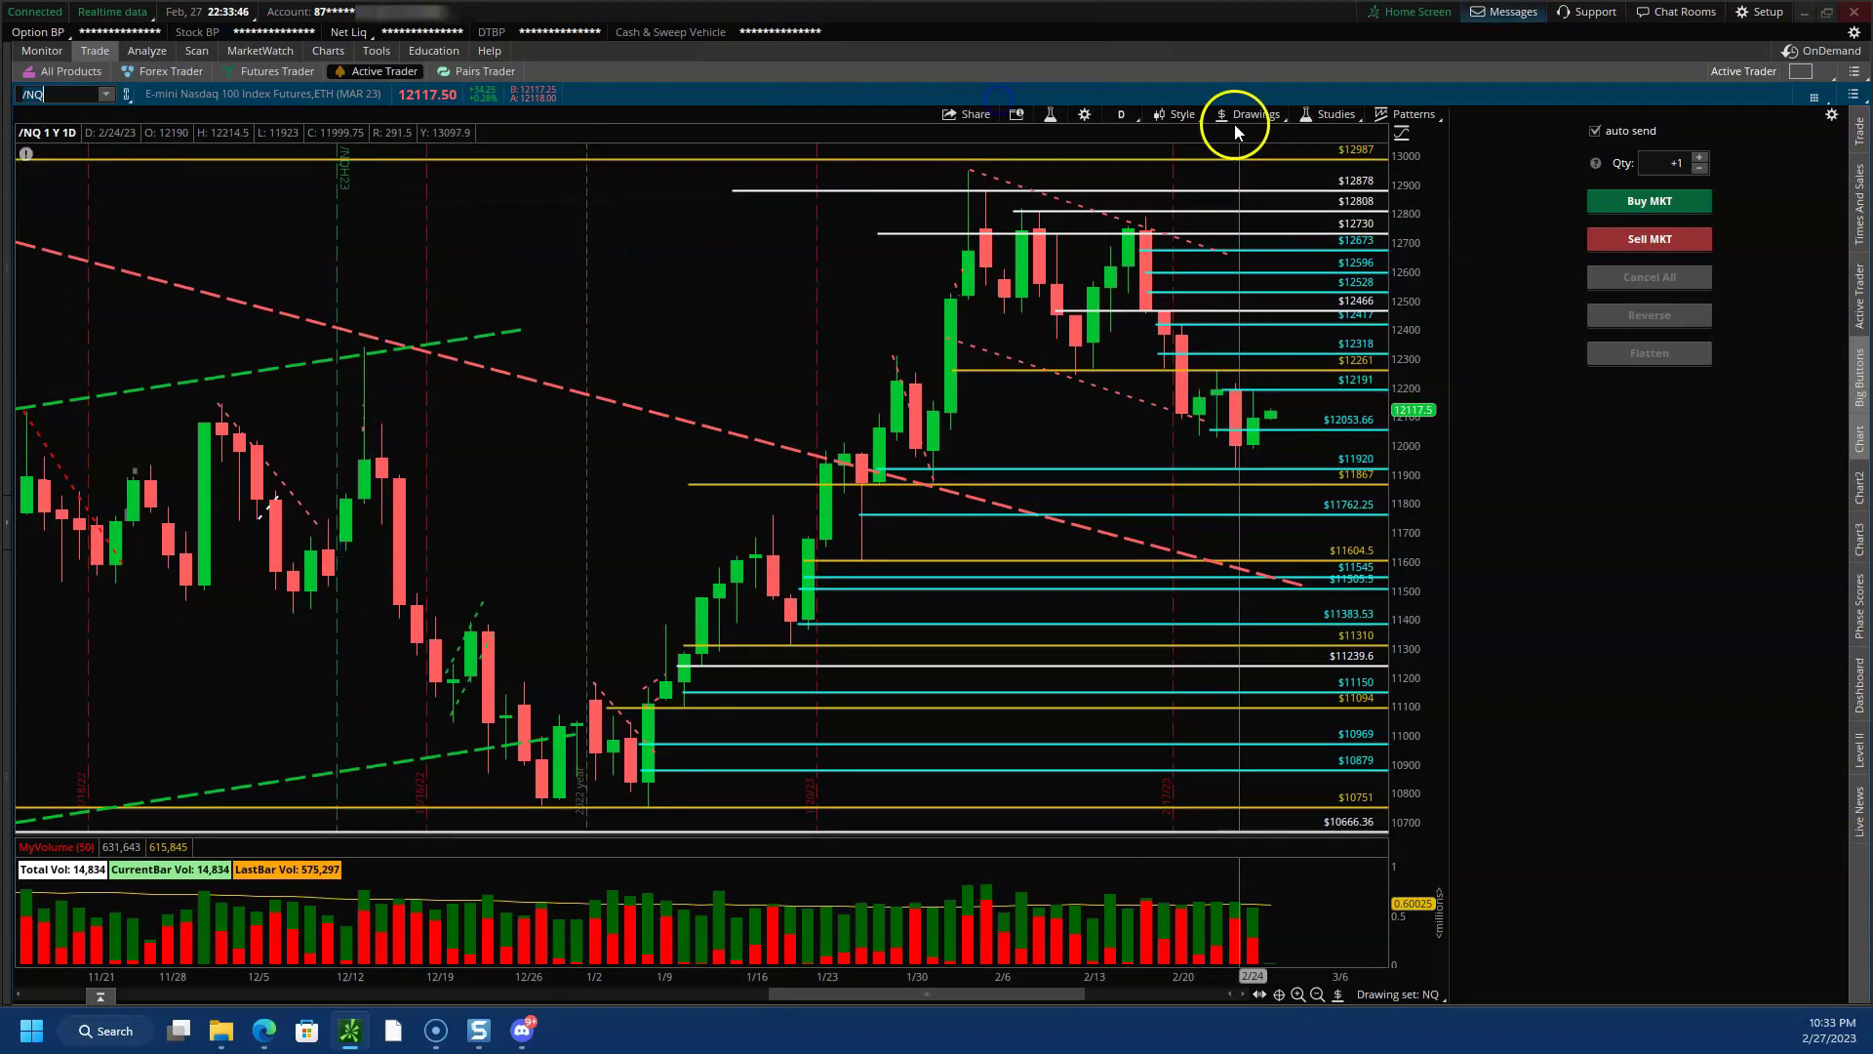
# - Set the /NQ chart to the 30 D : 5m time frame and frame Friday's and Monday's price action
pyautogui.click(1120, 114)
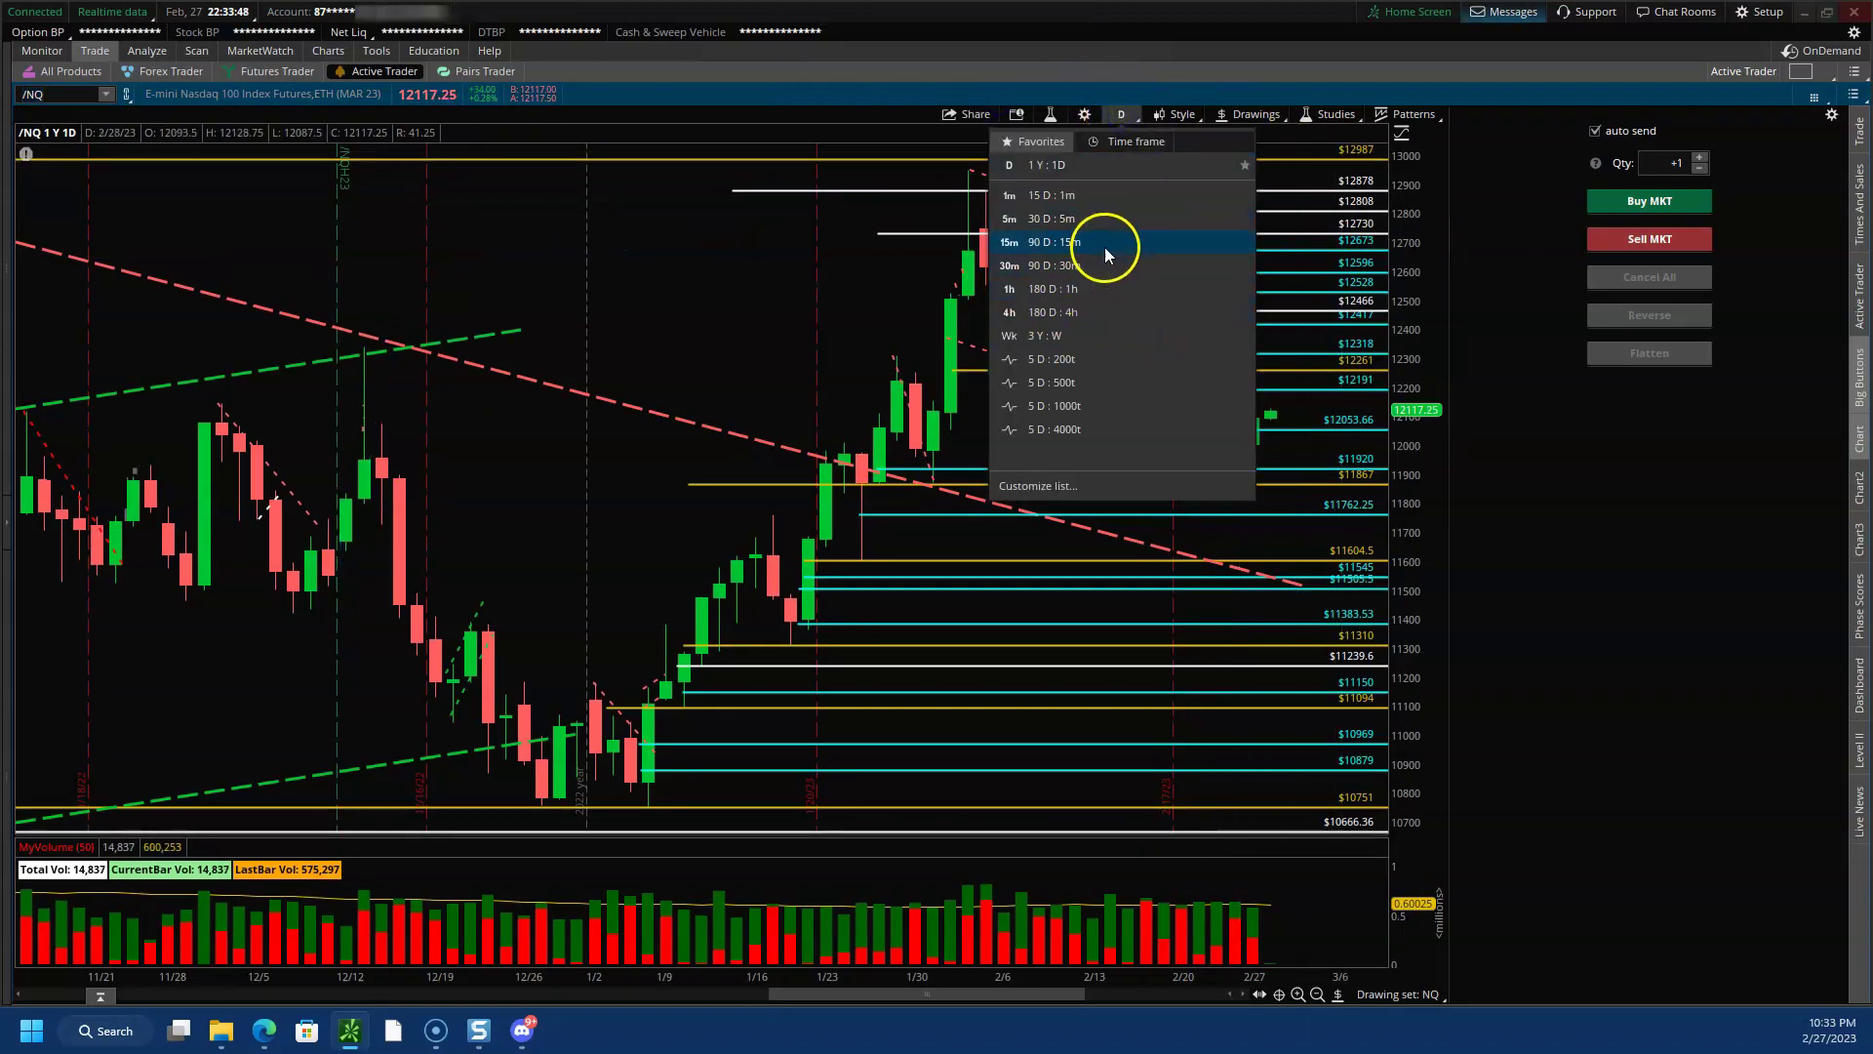
pyautogui.click(1087, 219)
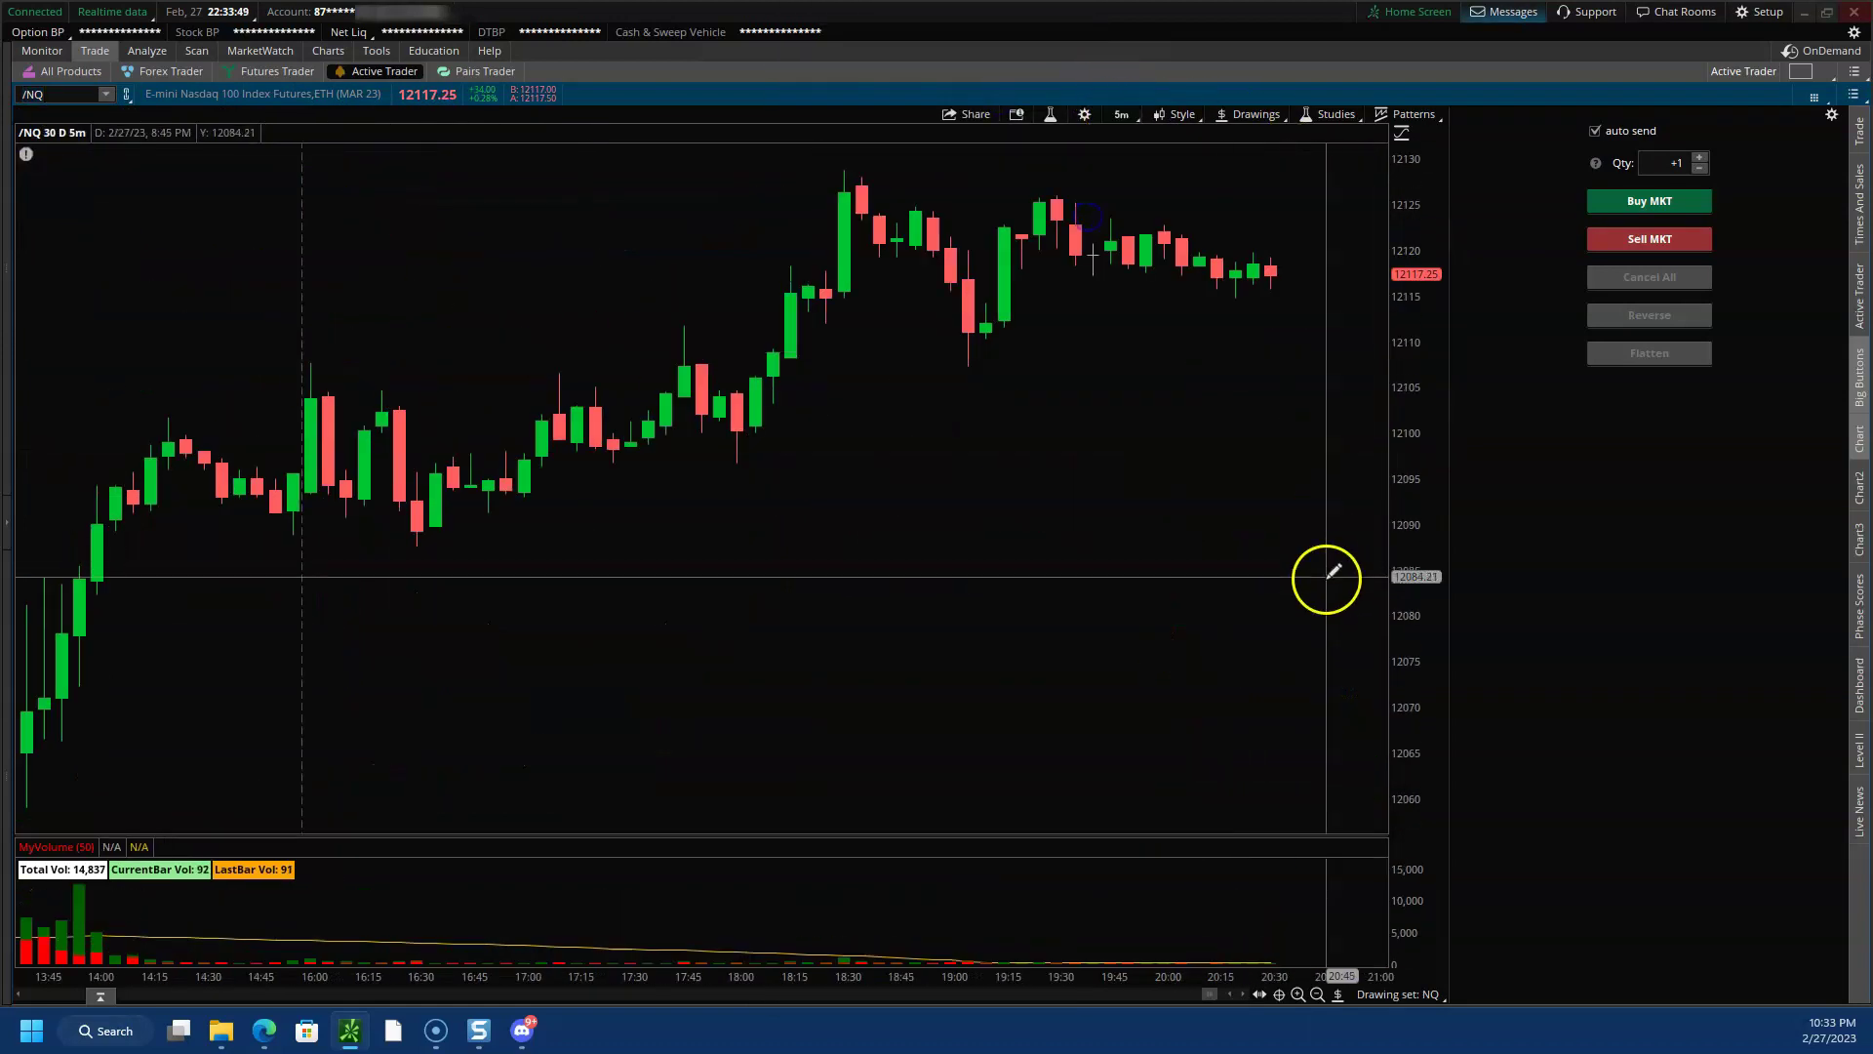
pyautogui.click(1318, 993)
pyautogui.click(1317, 994)
pyautogui.moveTo(1412, 392); pyautogui.dragTo(1406, 420)
pyautogui.moveTo(813, 239); pyautogui.dragTo(1069, 456)
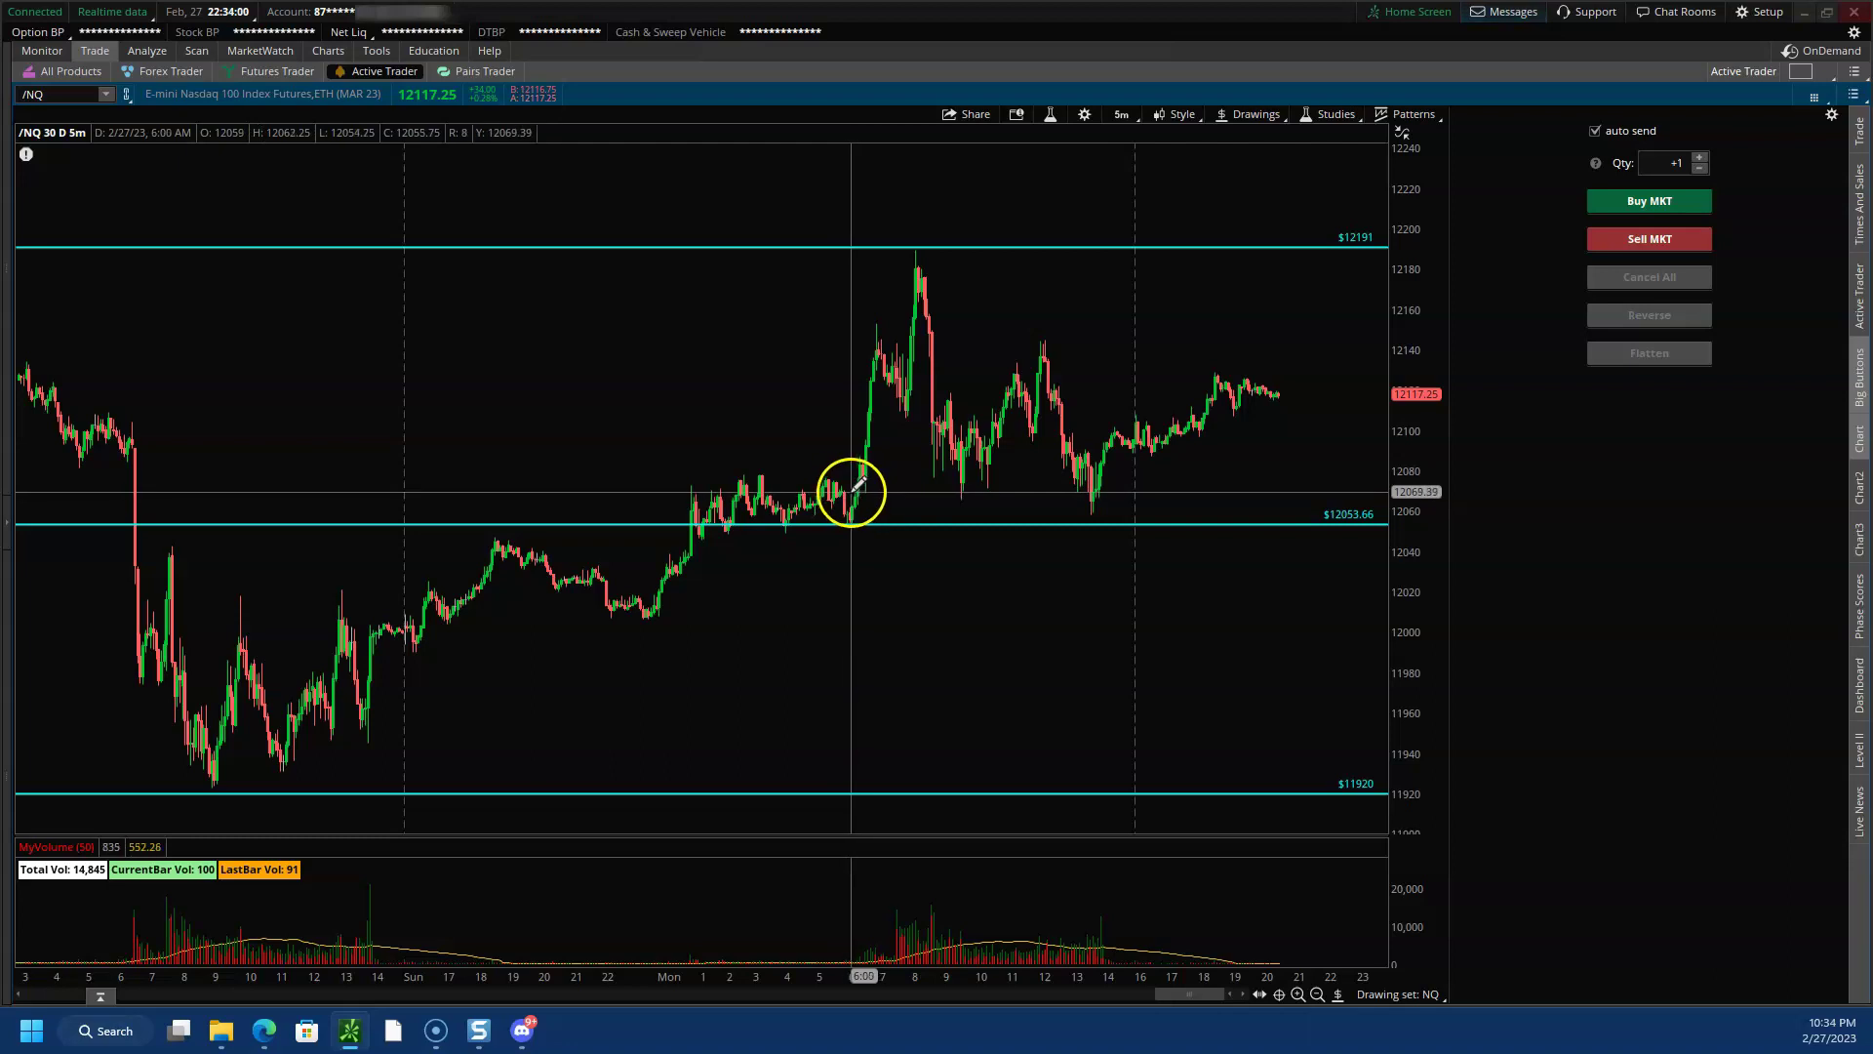
pyautogui.moveTo(794, 980); pyautogui.dragTo(934, 969)
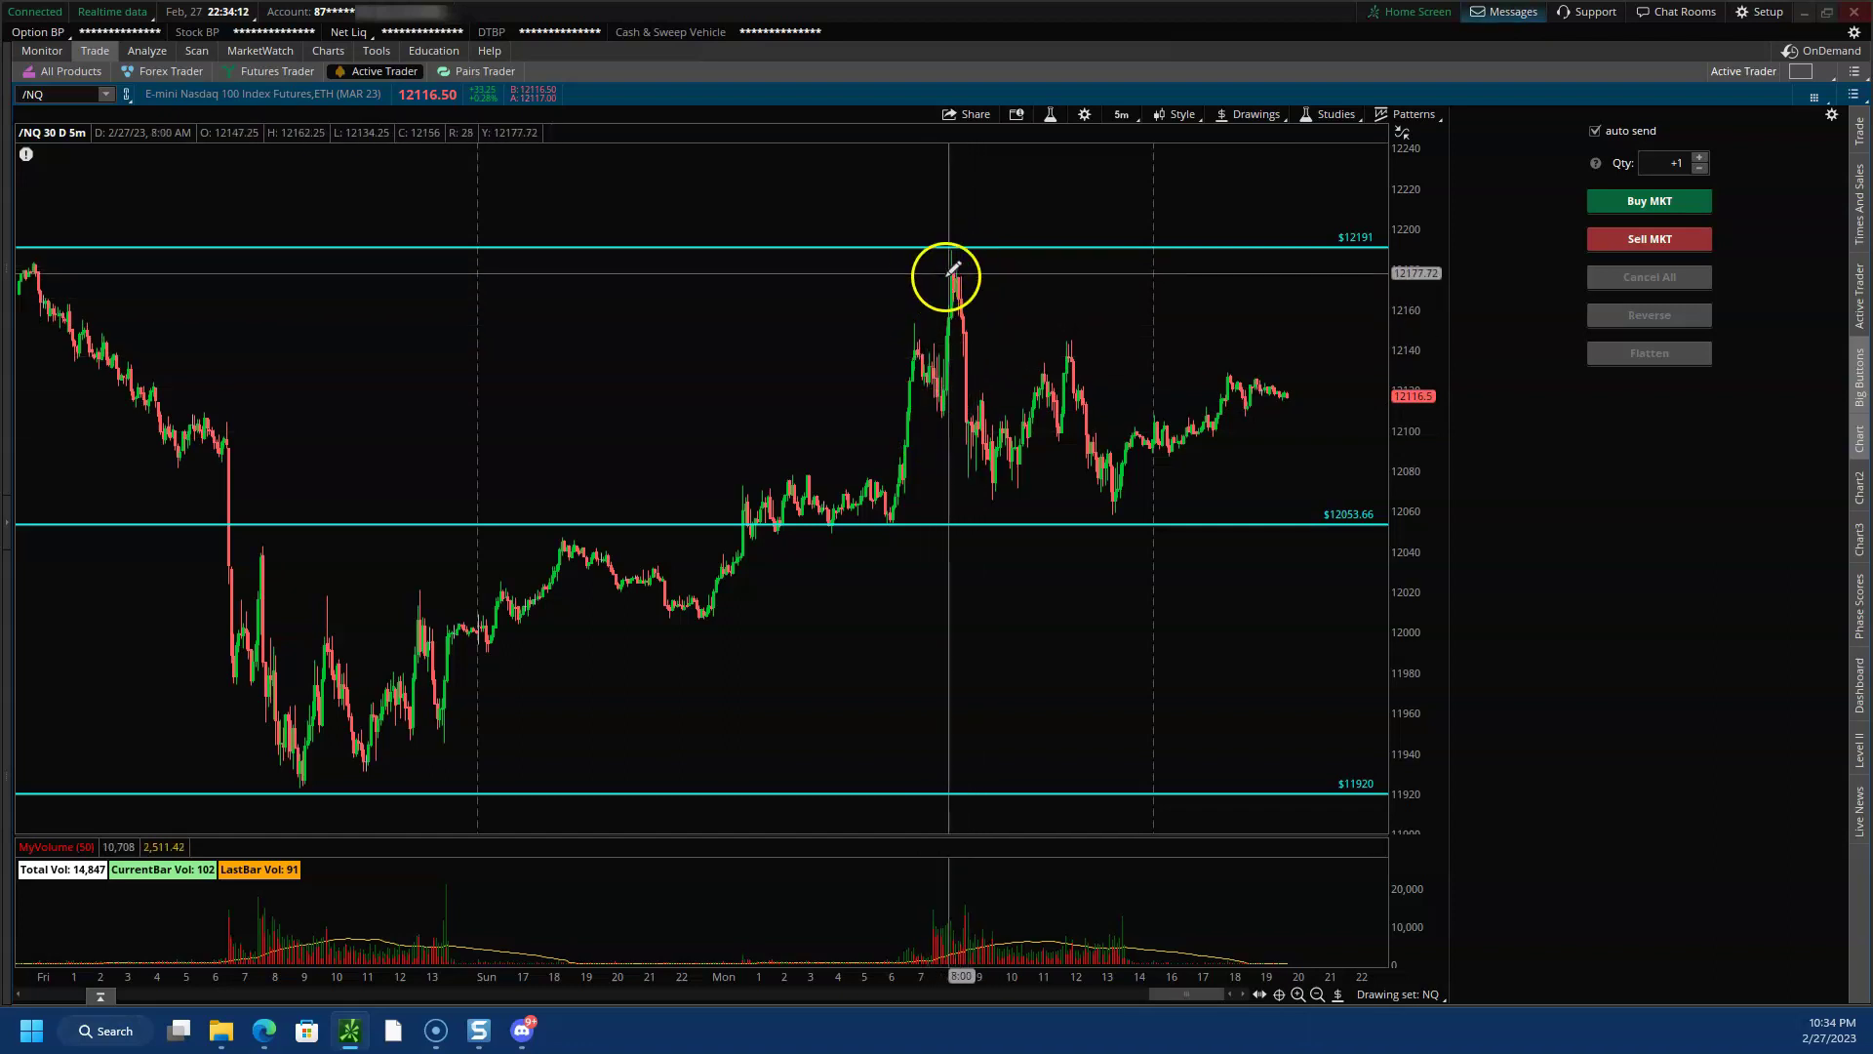
pyautogui.moveTo(720, 978); pyautogui.dragTo(771, 975)
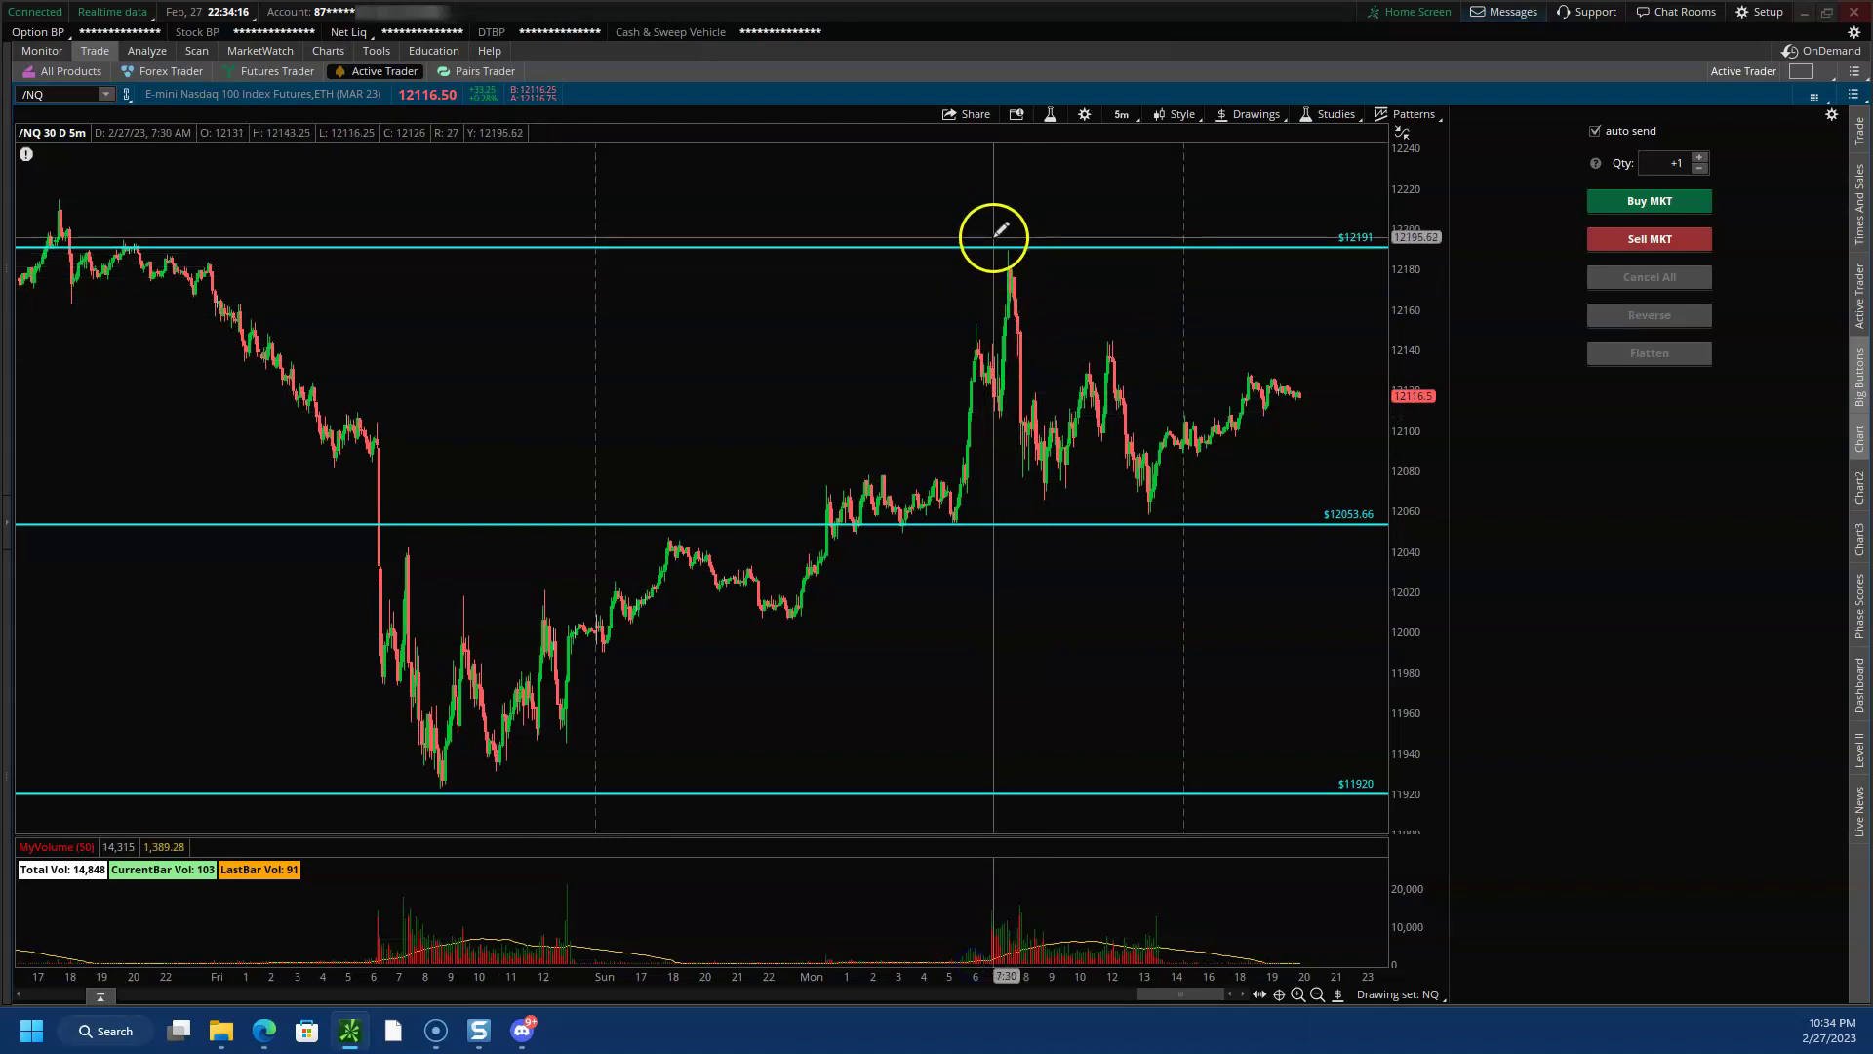
# - Change the /NQ chart to the 90 D : 15m time frame and inspect Monday's price action around the $12191 level
pyautogui.click(1122, 116)
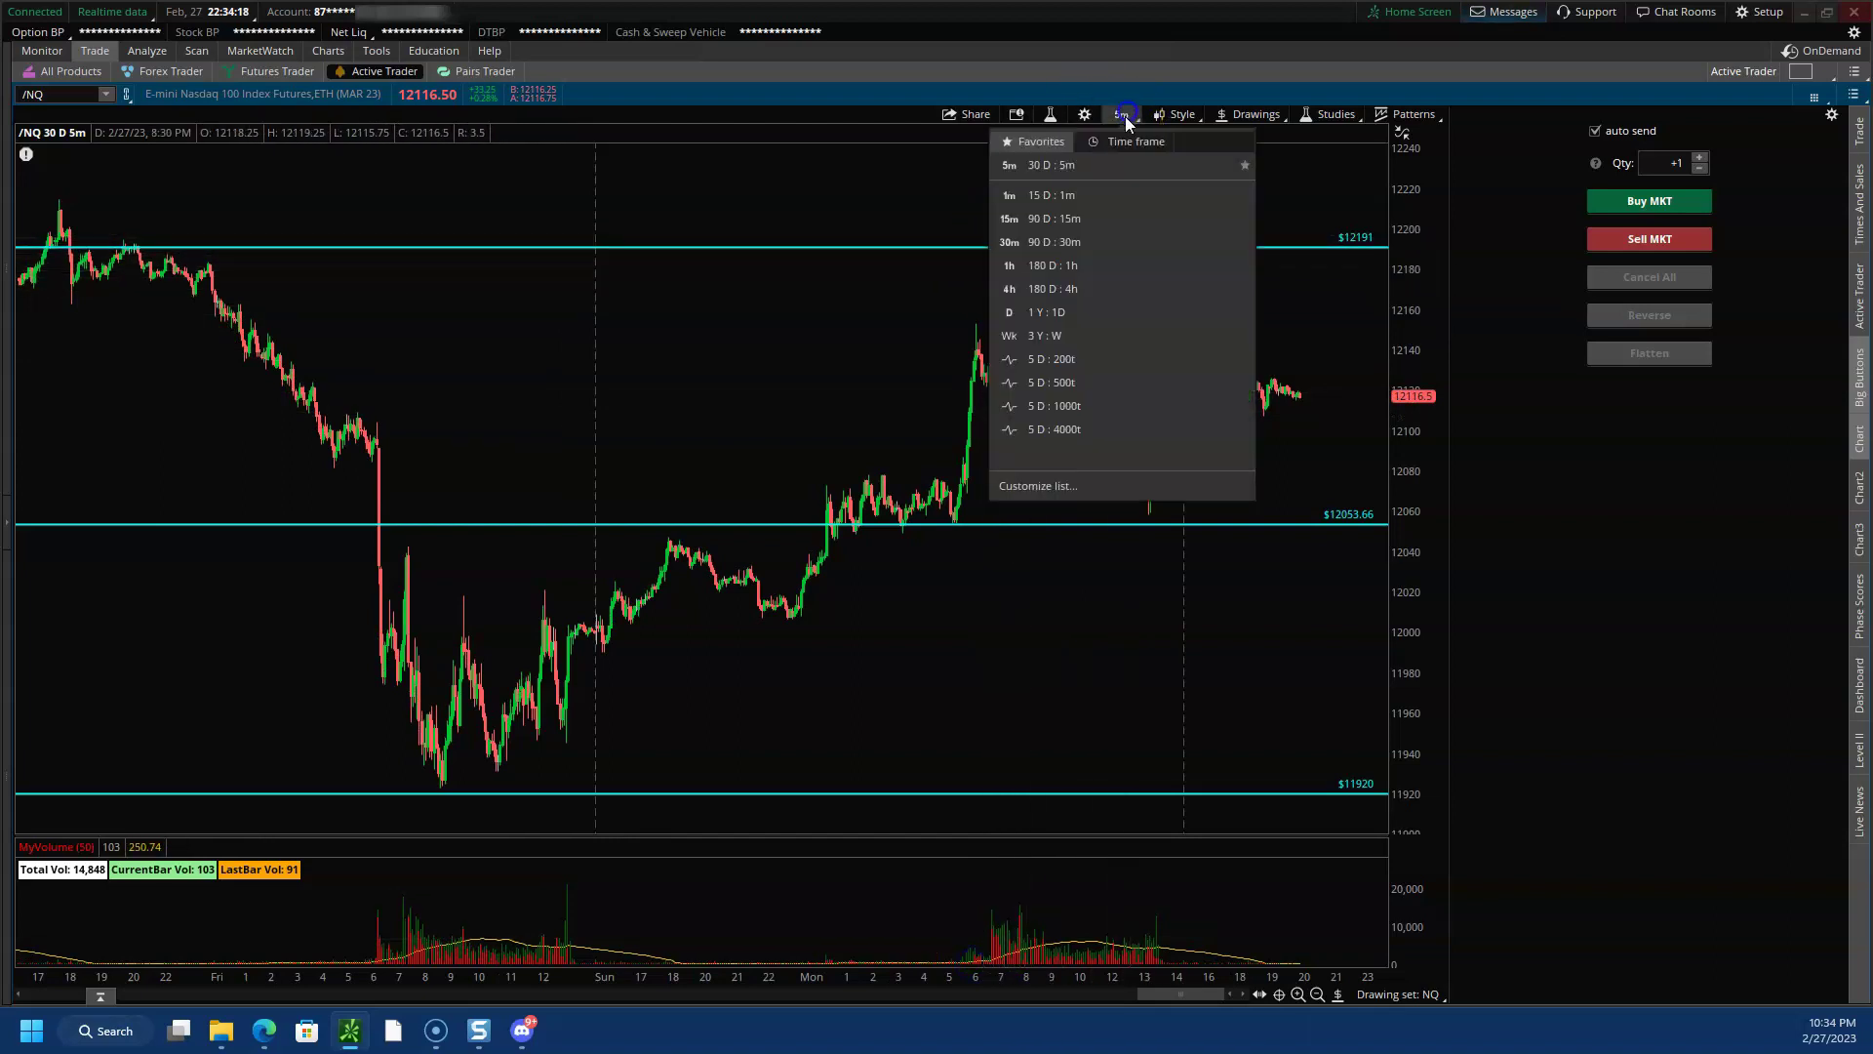
pyautogui.click(1094, 217)
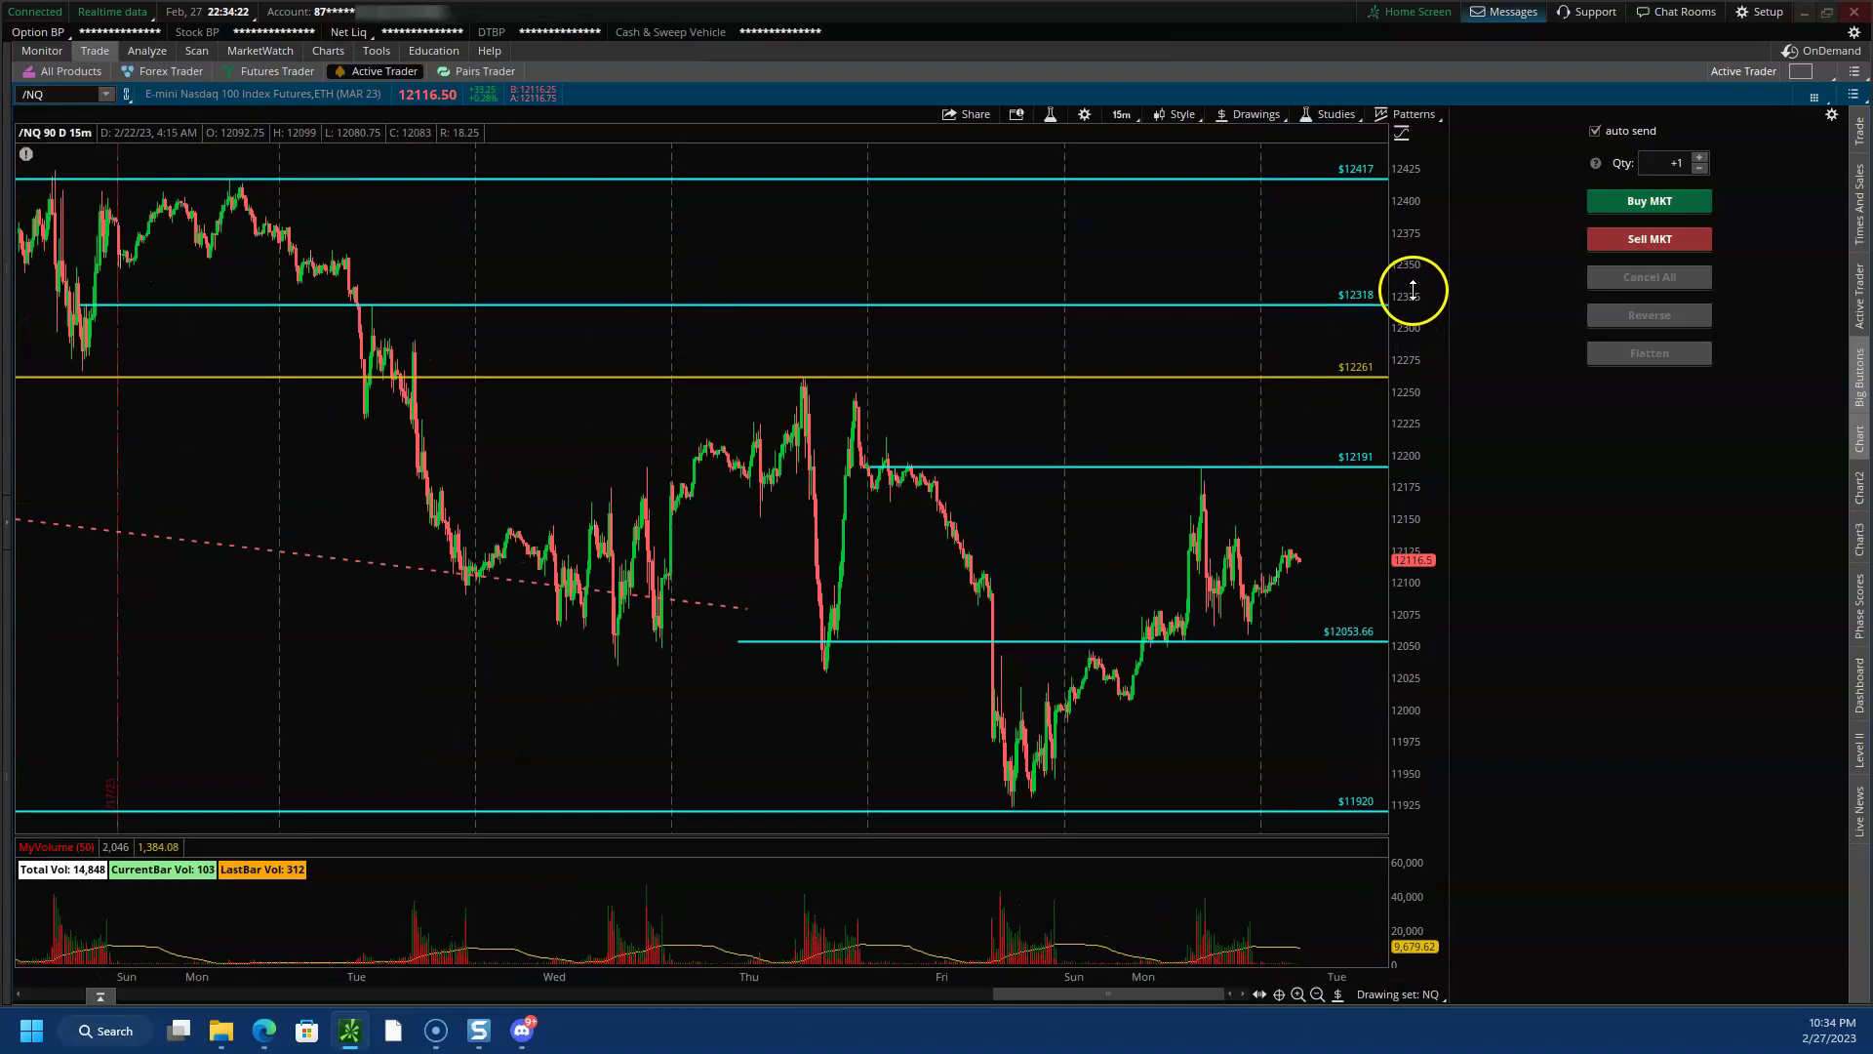
pyautogui.moveTo(781, 315); pyautogui.dragTo(1386, 803)
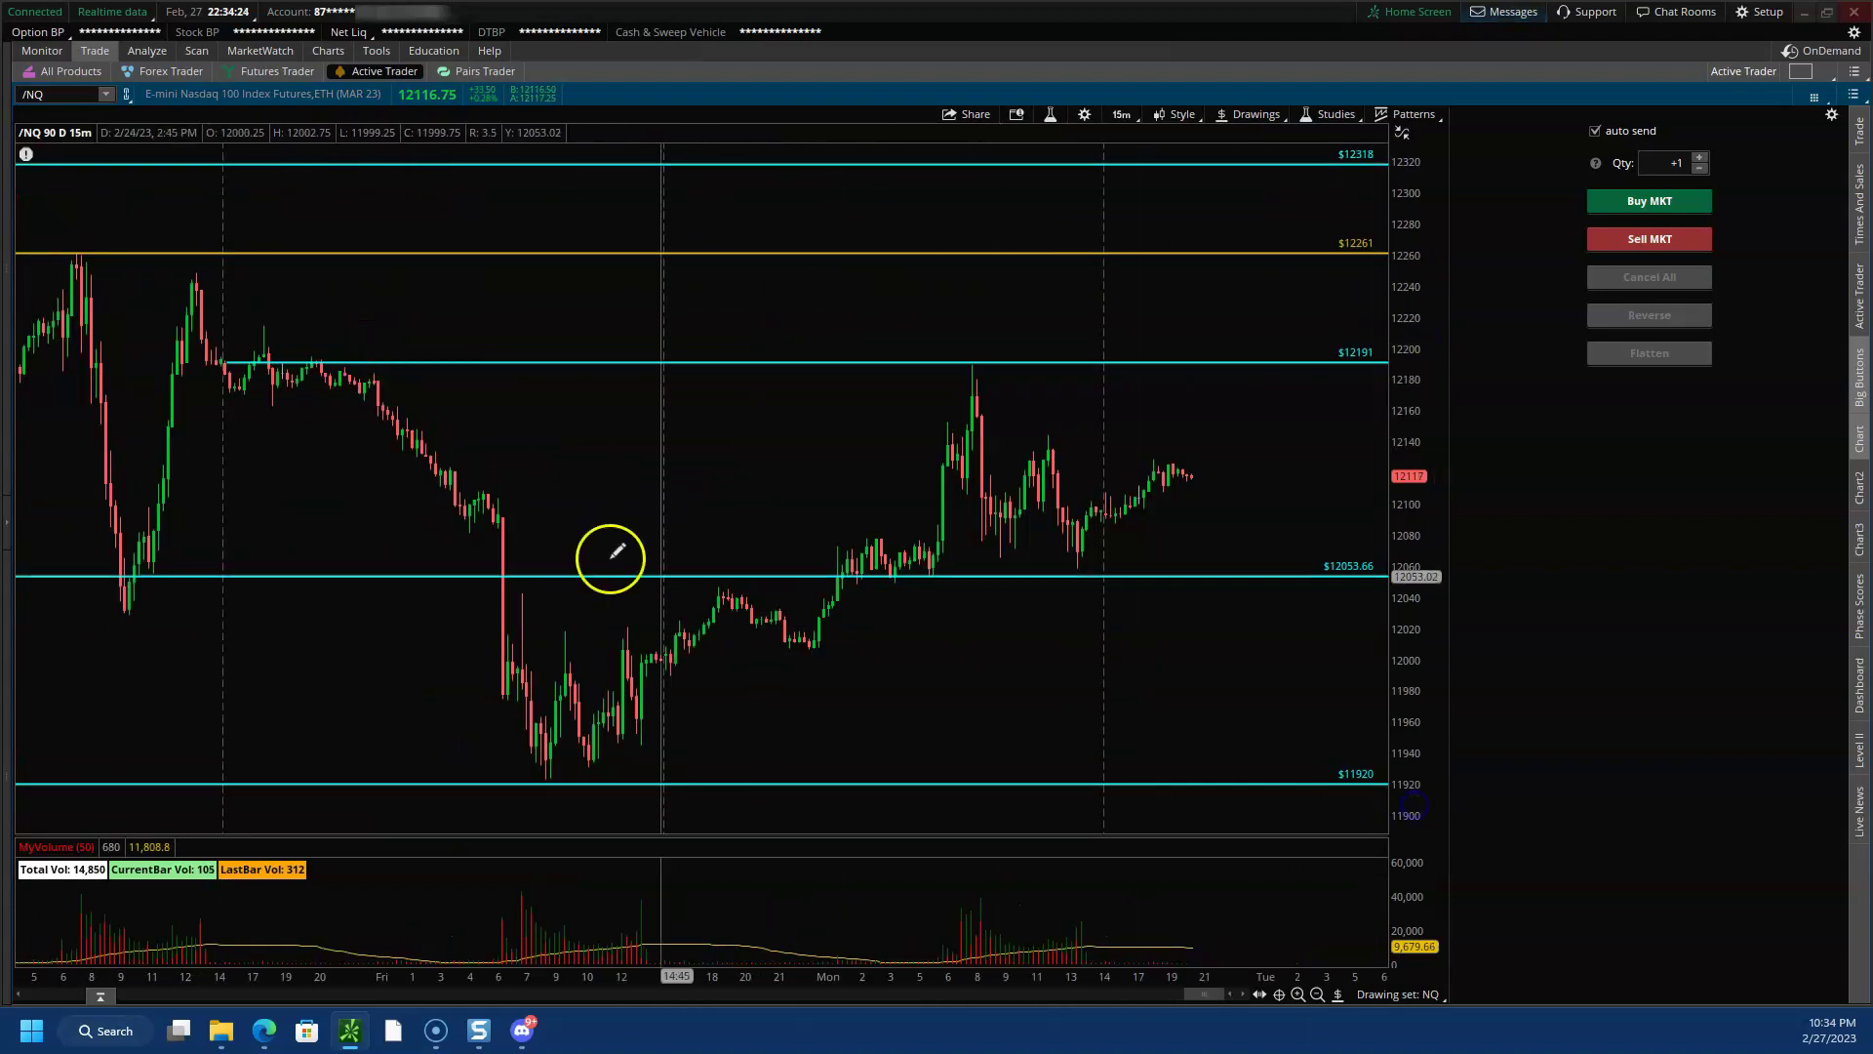
pyautogui.click(1006, 363)
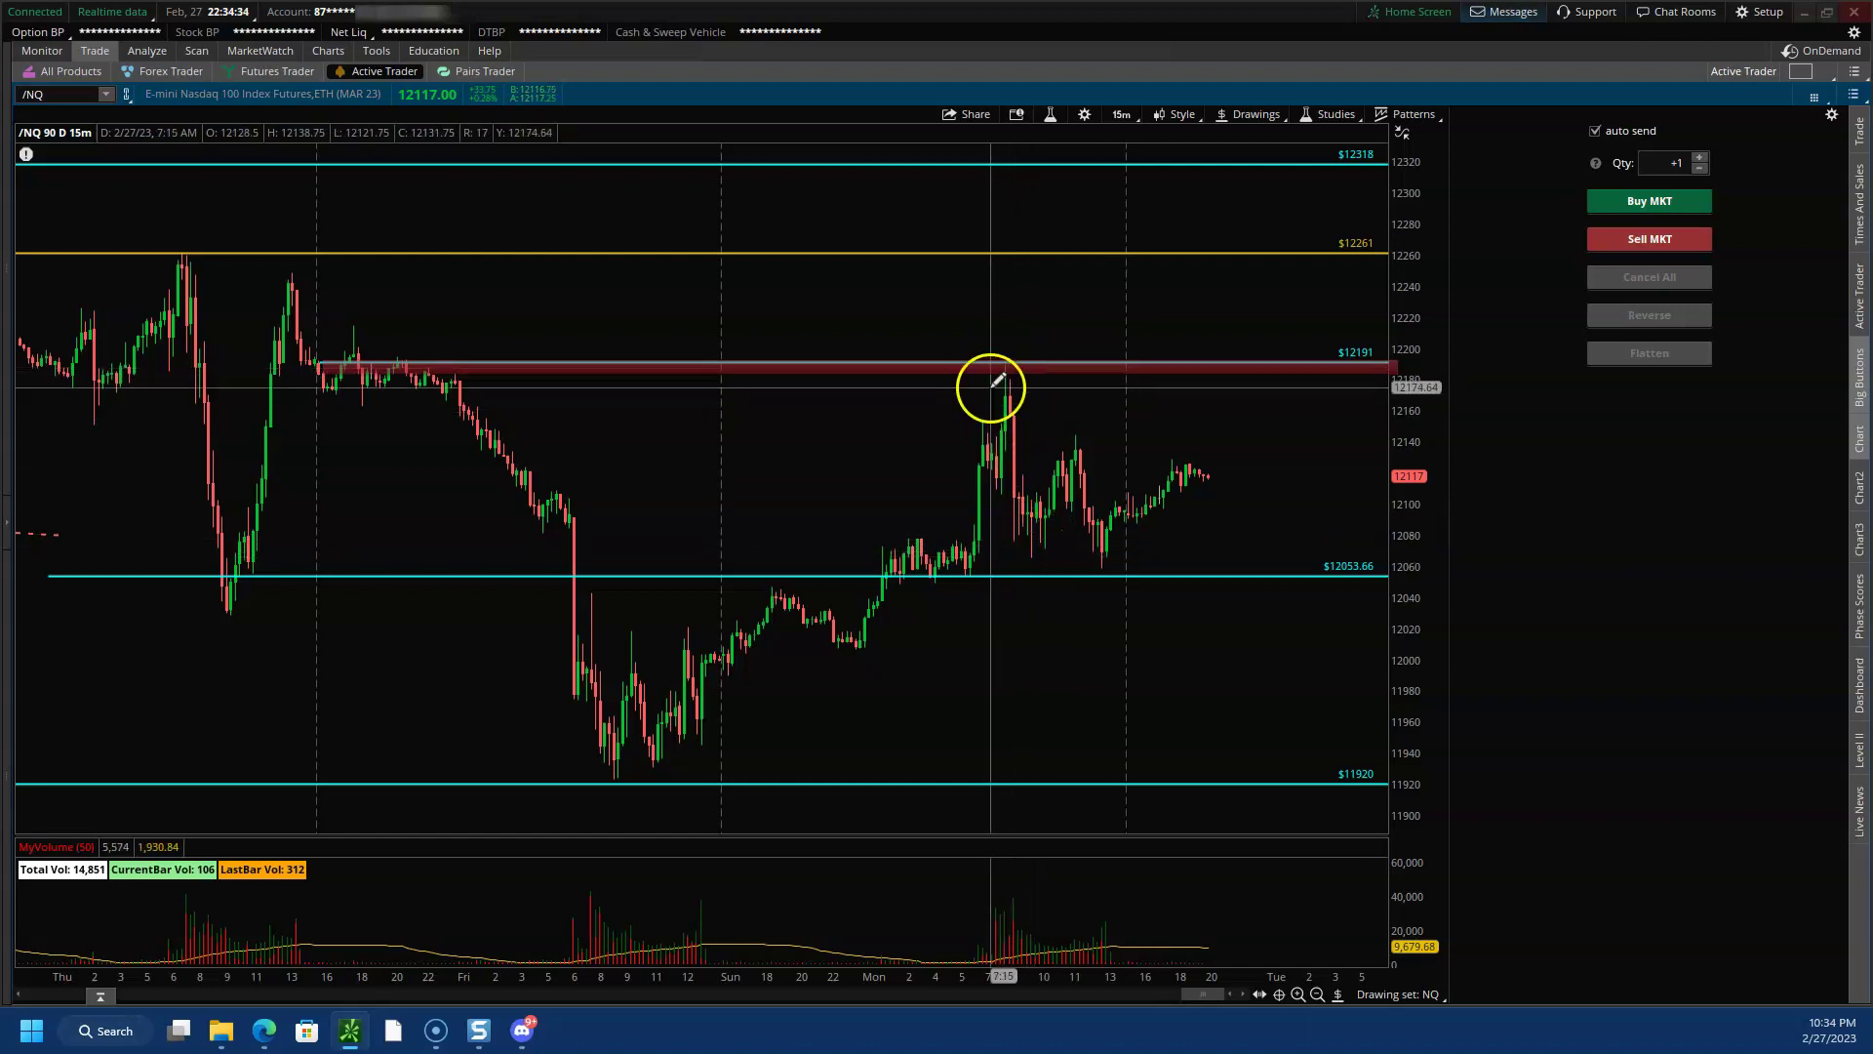
pyautogui.moveTo(501, 313); pyautogui.dragTo(1483, 756)
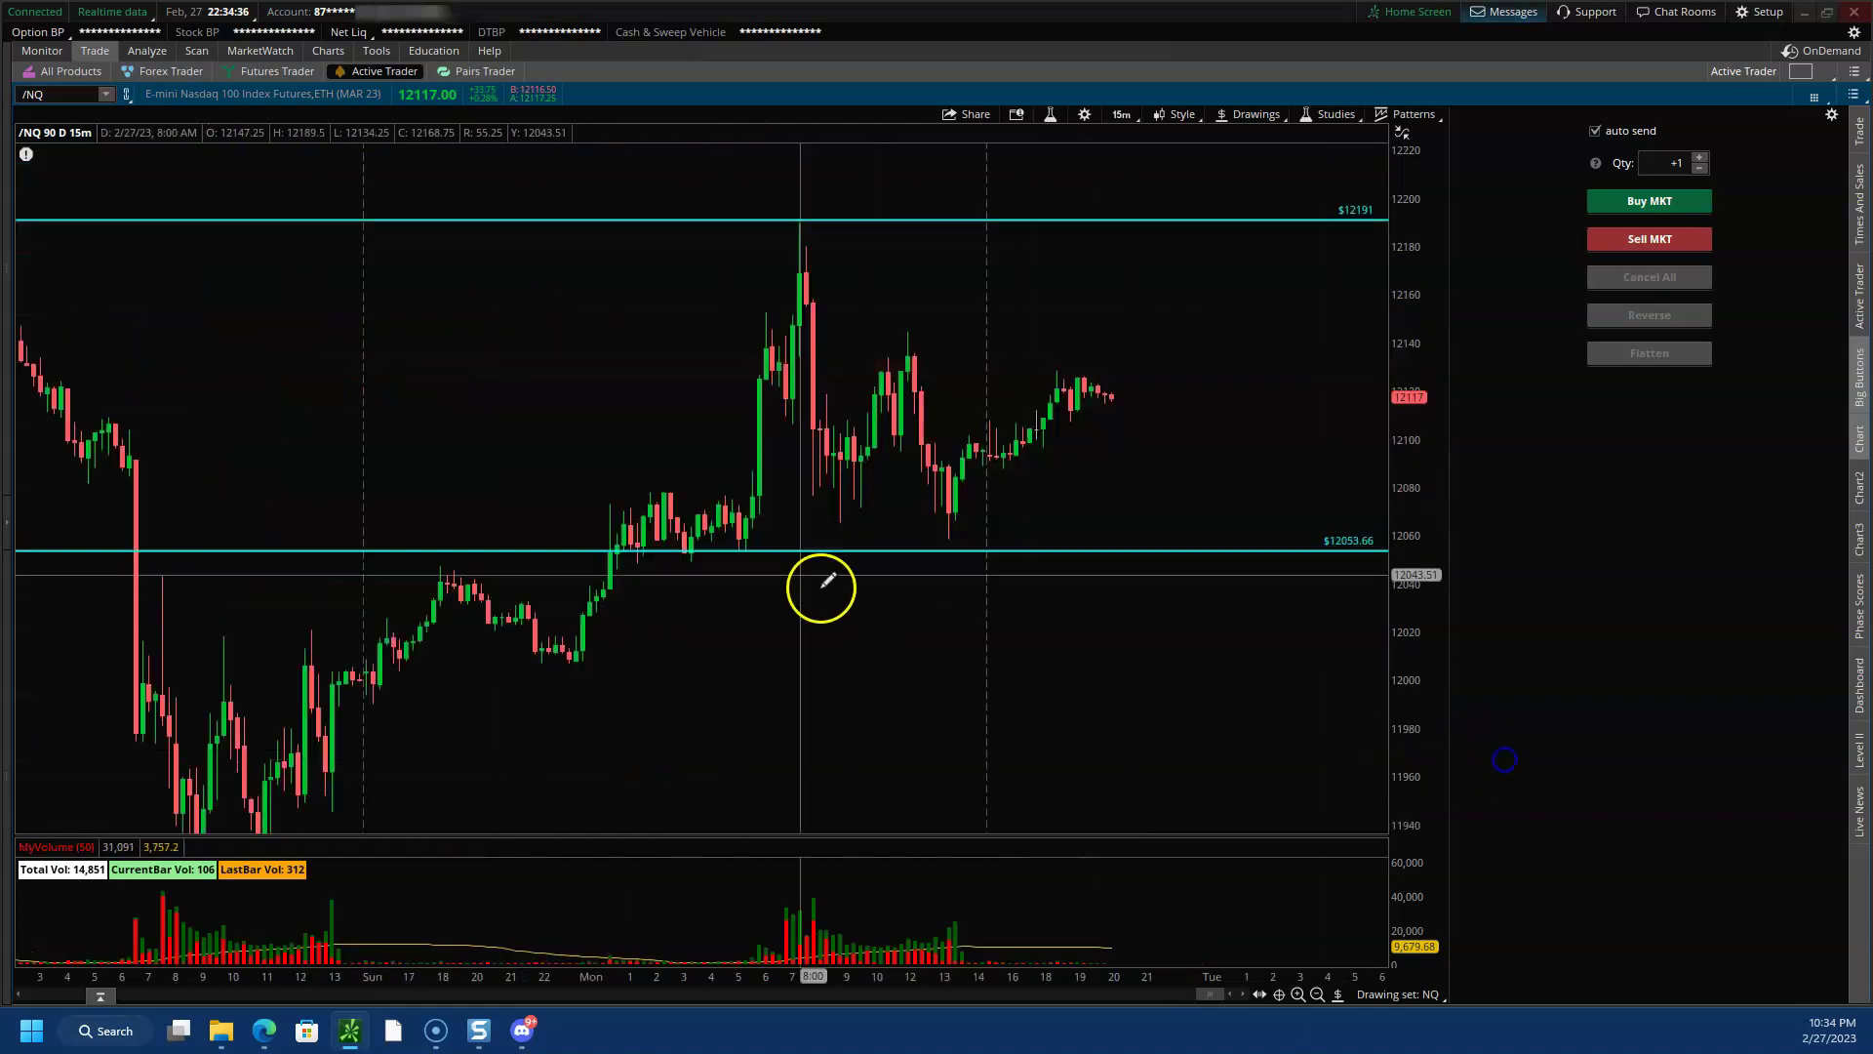
# - Load the QQQ symbol in the chart
pyautogui.click(72, 90)
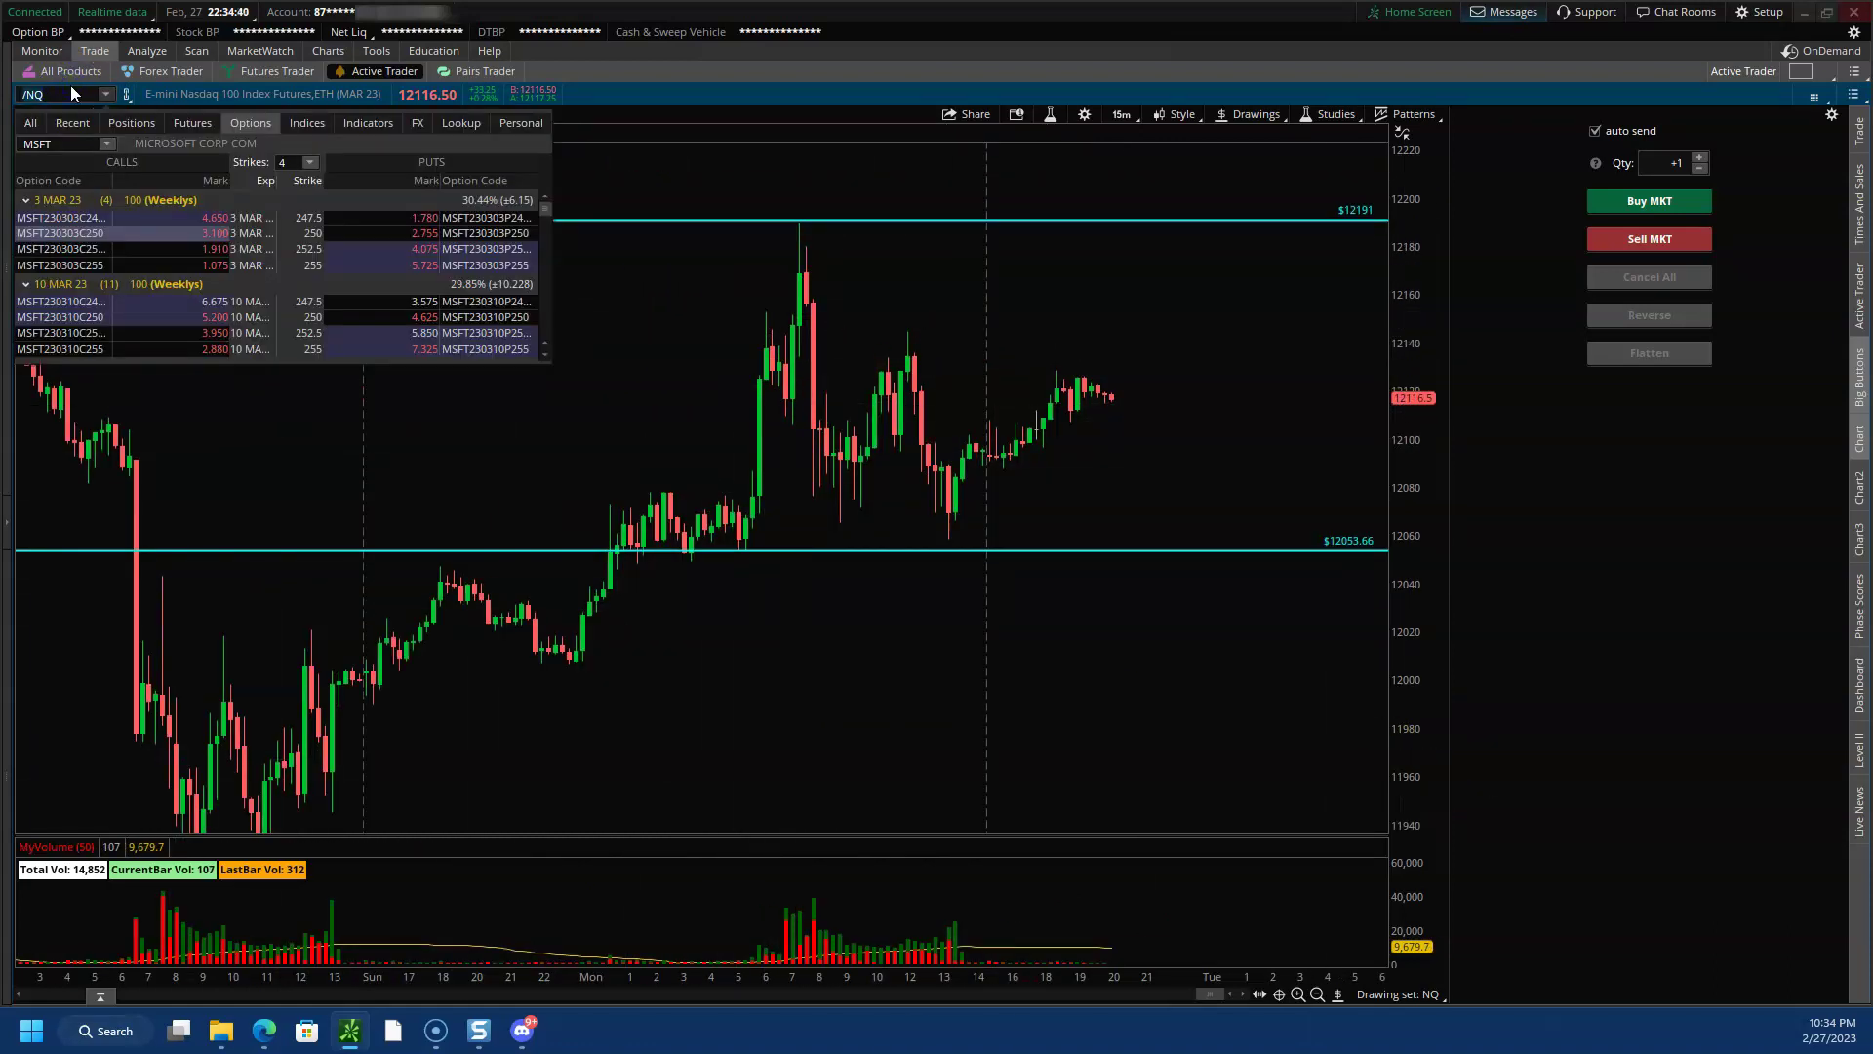
pyautogui.click(88, 94)
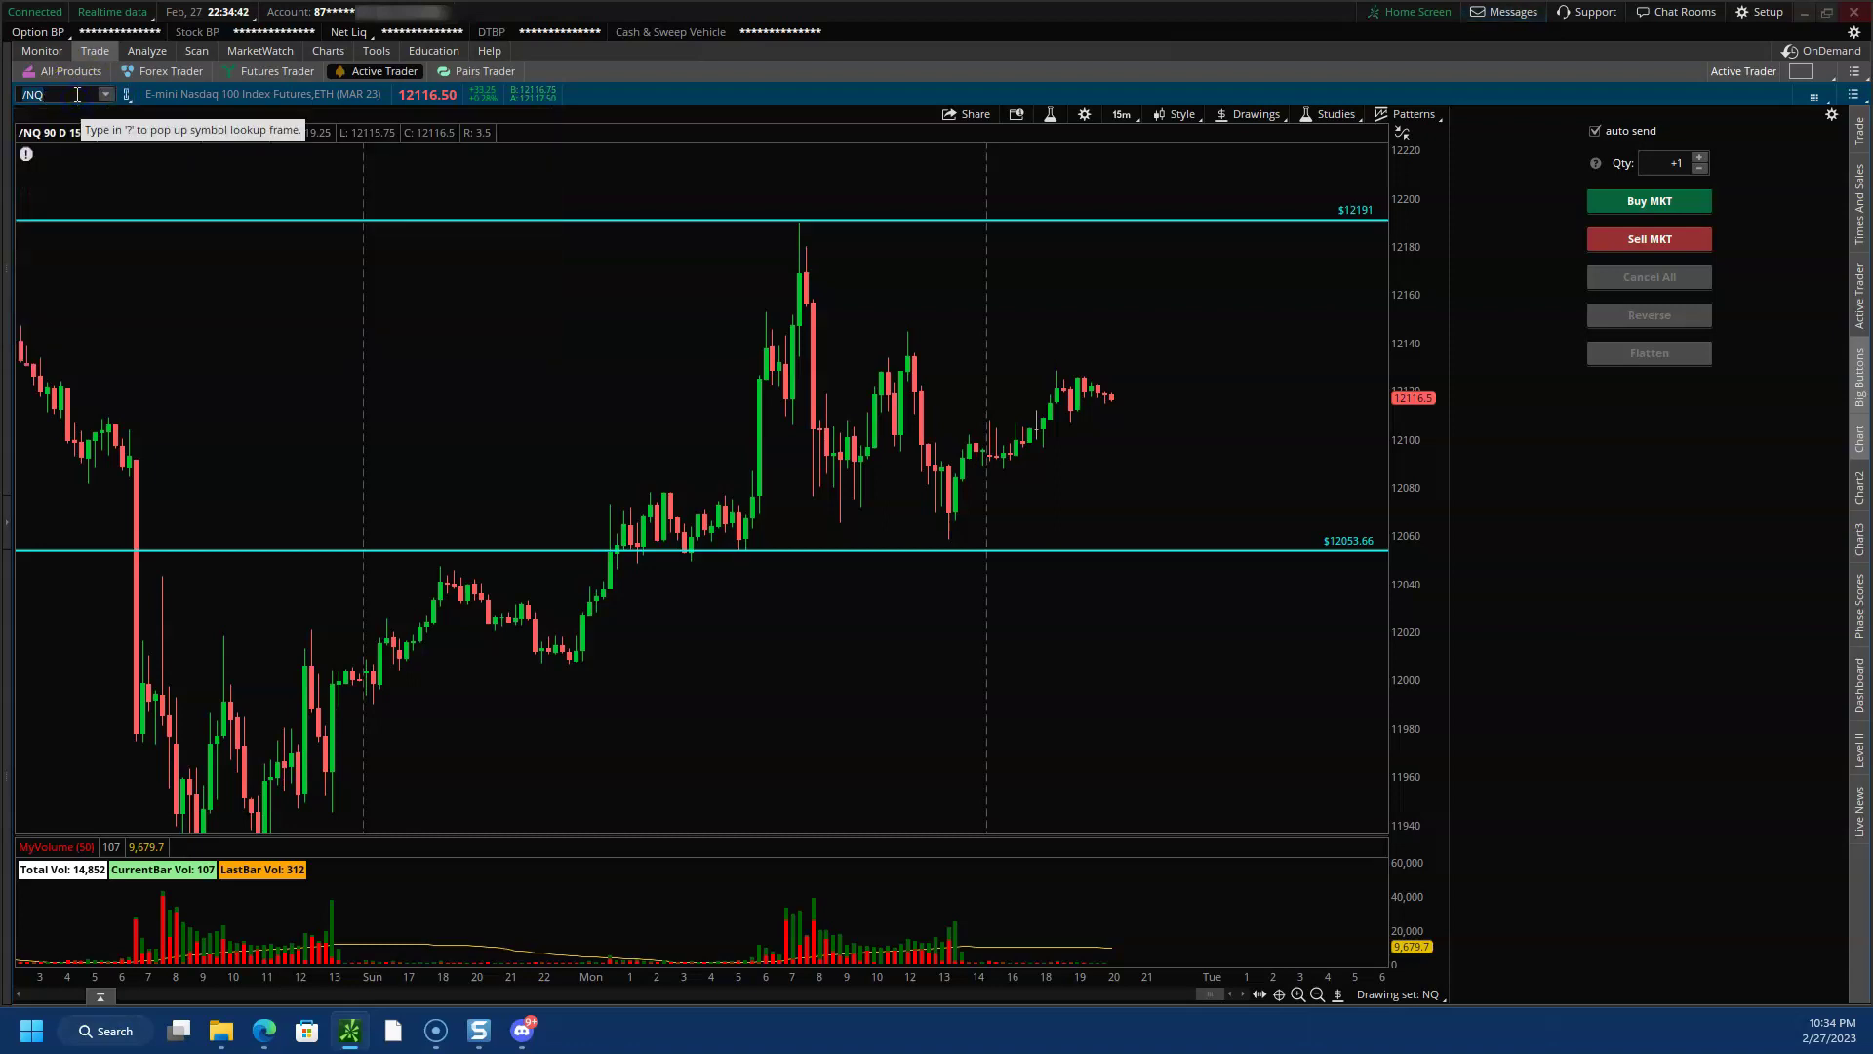
pyautogui.write('QQQ')
pyautogui.press('Return')
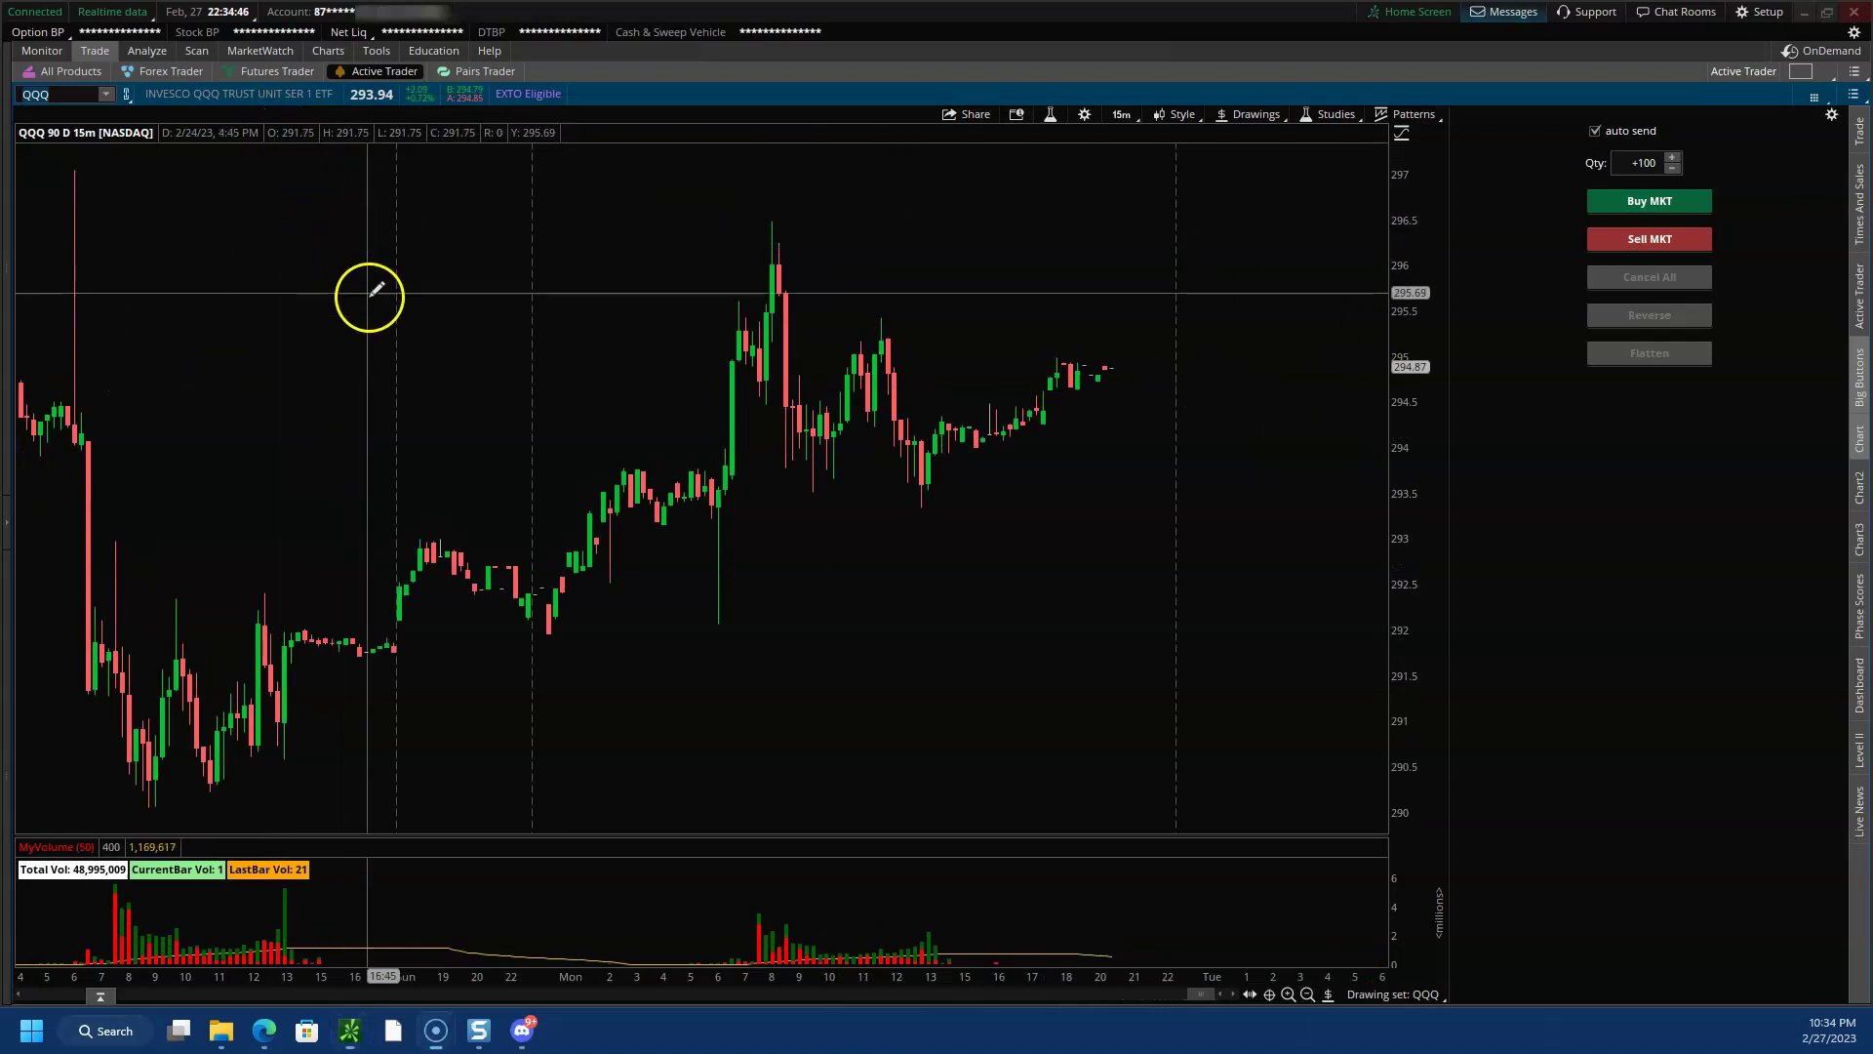
# - Switch to Discord and view the next chart image, the annotated QQQ chart
pyautogui.click(524, 1029)
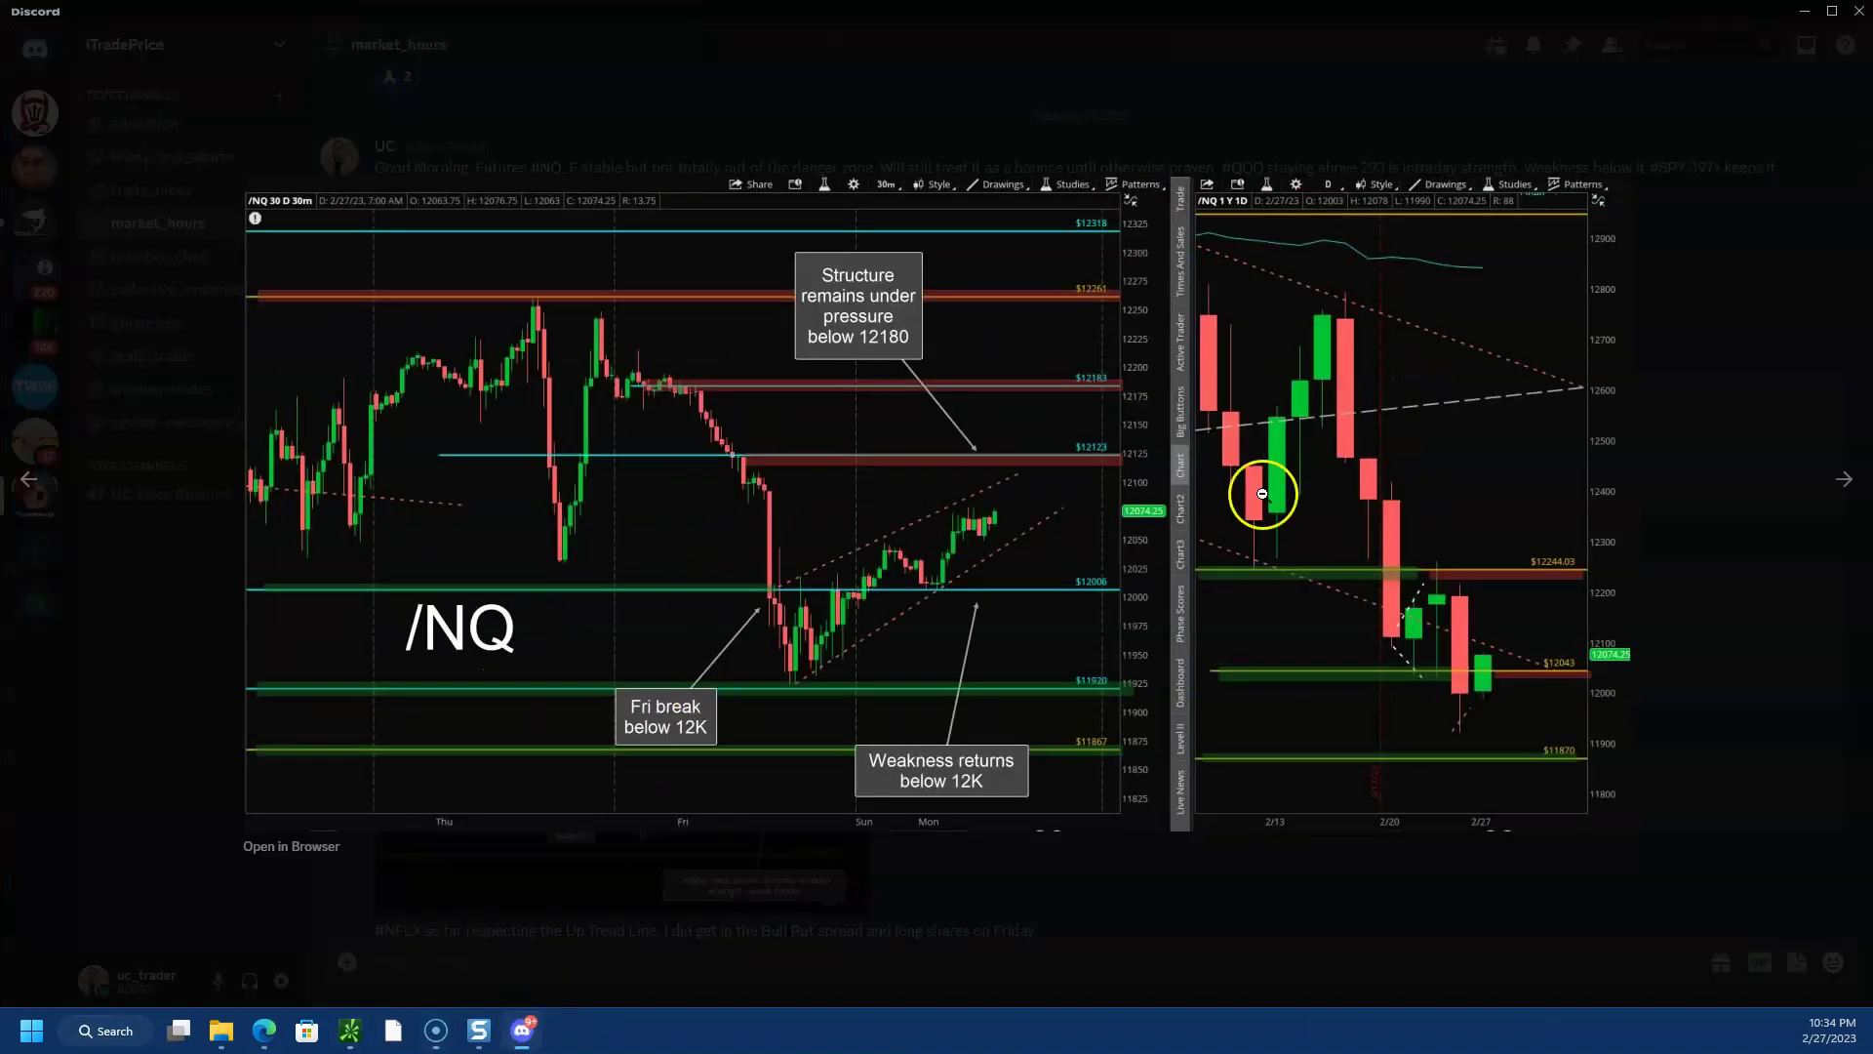
pyautogui.click(1815, 495)
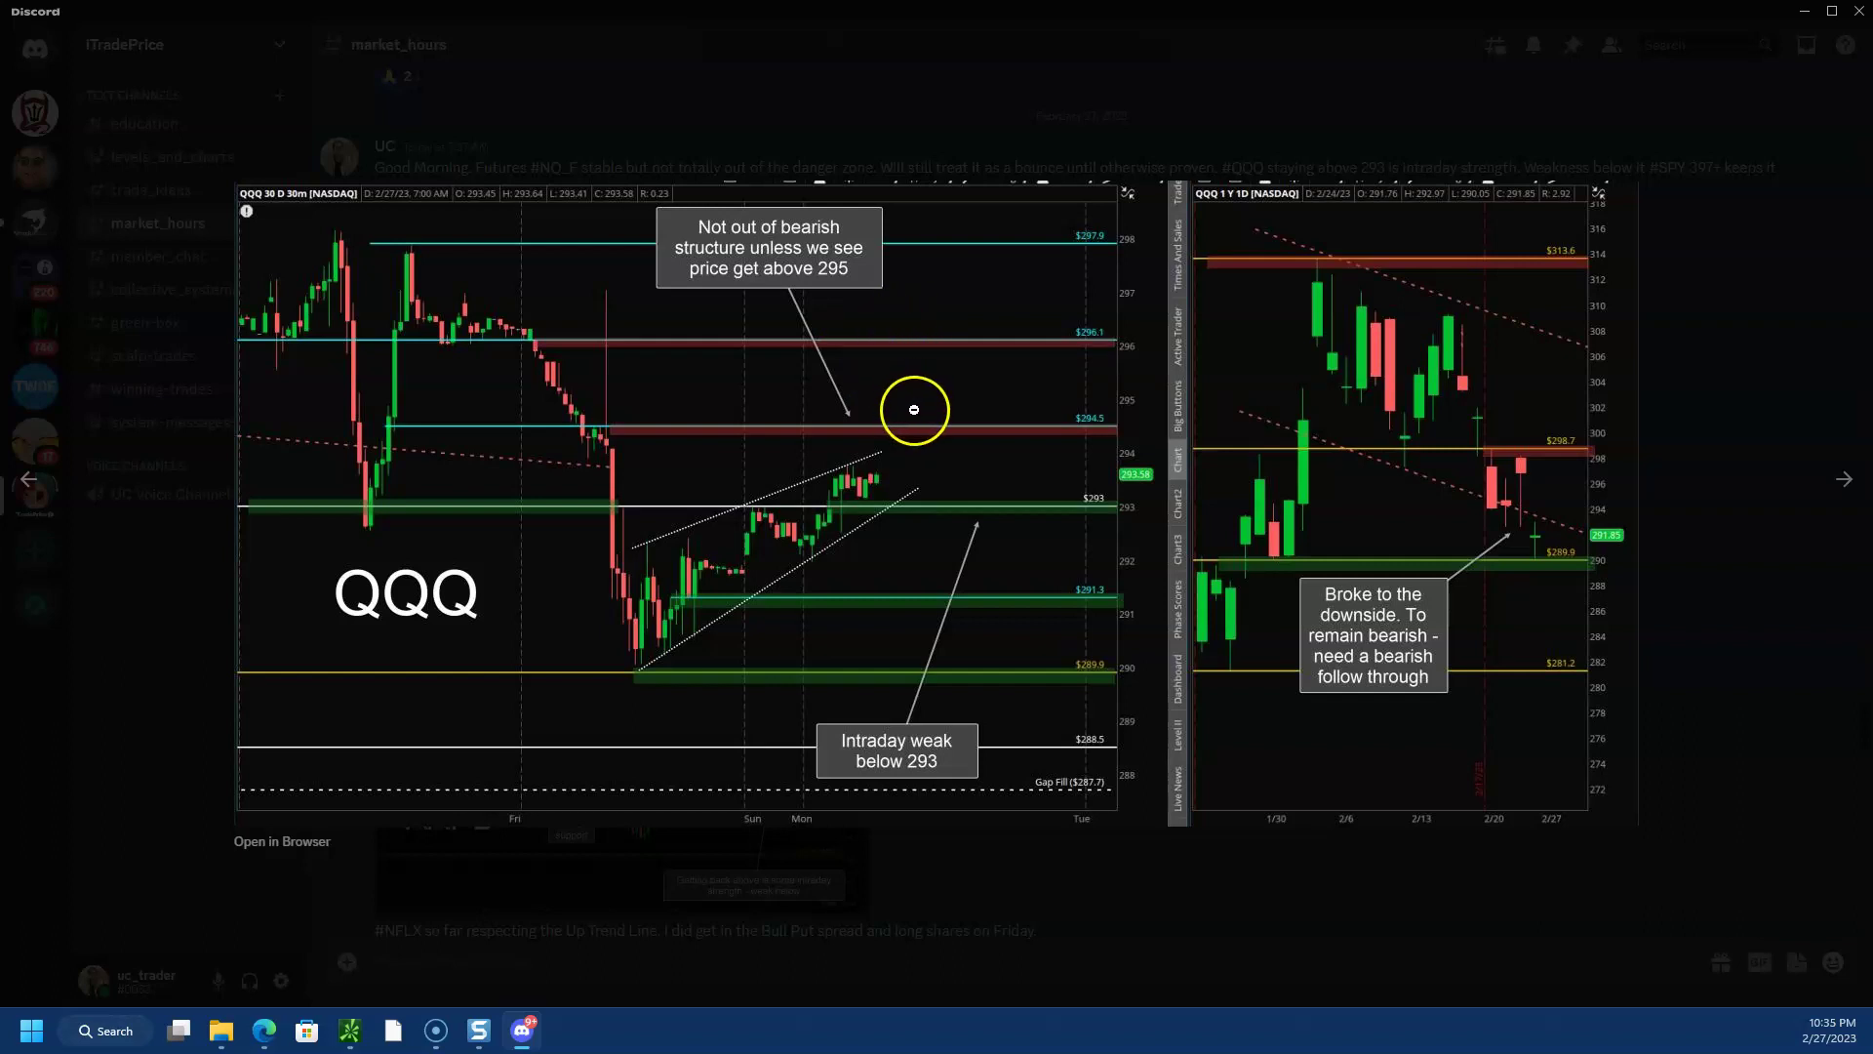
# - Return to thinkorswim and set the QQQ chart to the 30 D : 5m time frame, framing Monday's candles
pyautogui.hotkey('alt', 'Tab')
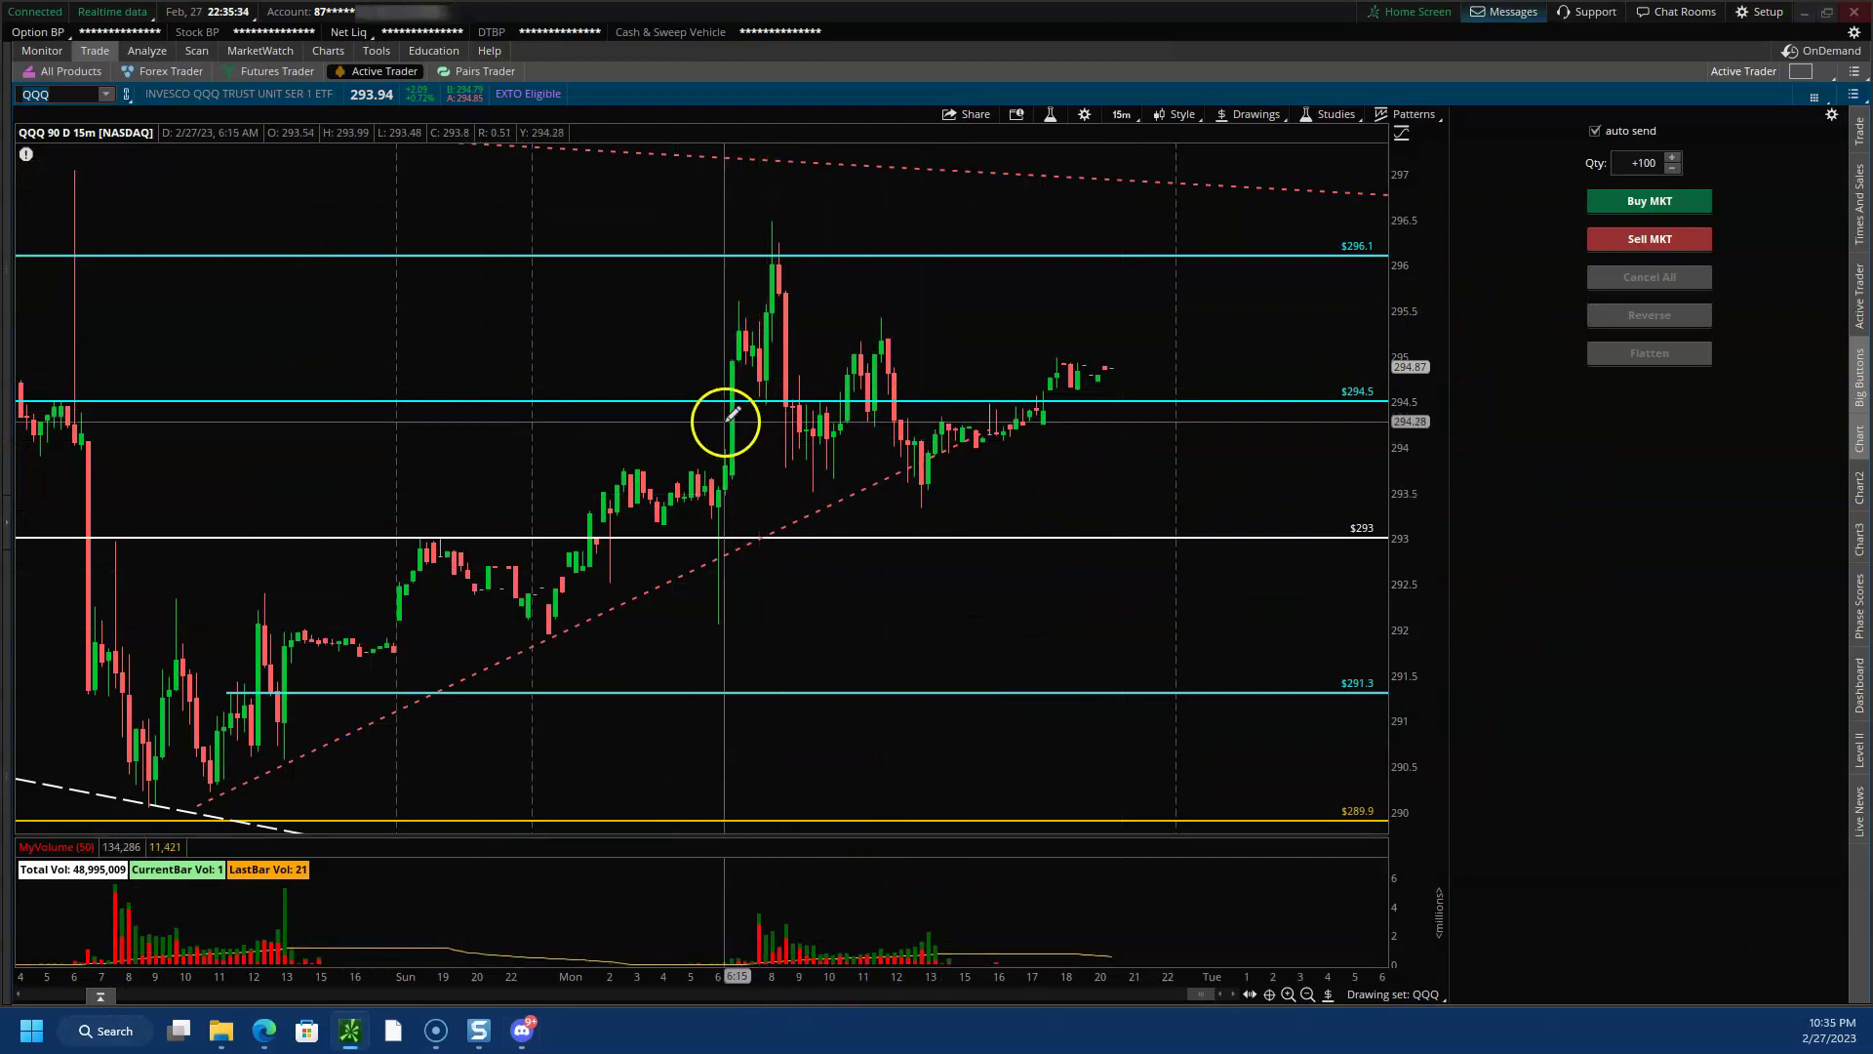
pyautogui.moveTo(454, 201); pyautogui.dragTo(1183, 196)
pyautogui.click(1121, 115)
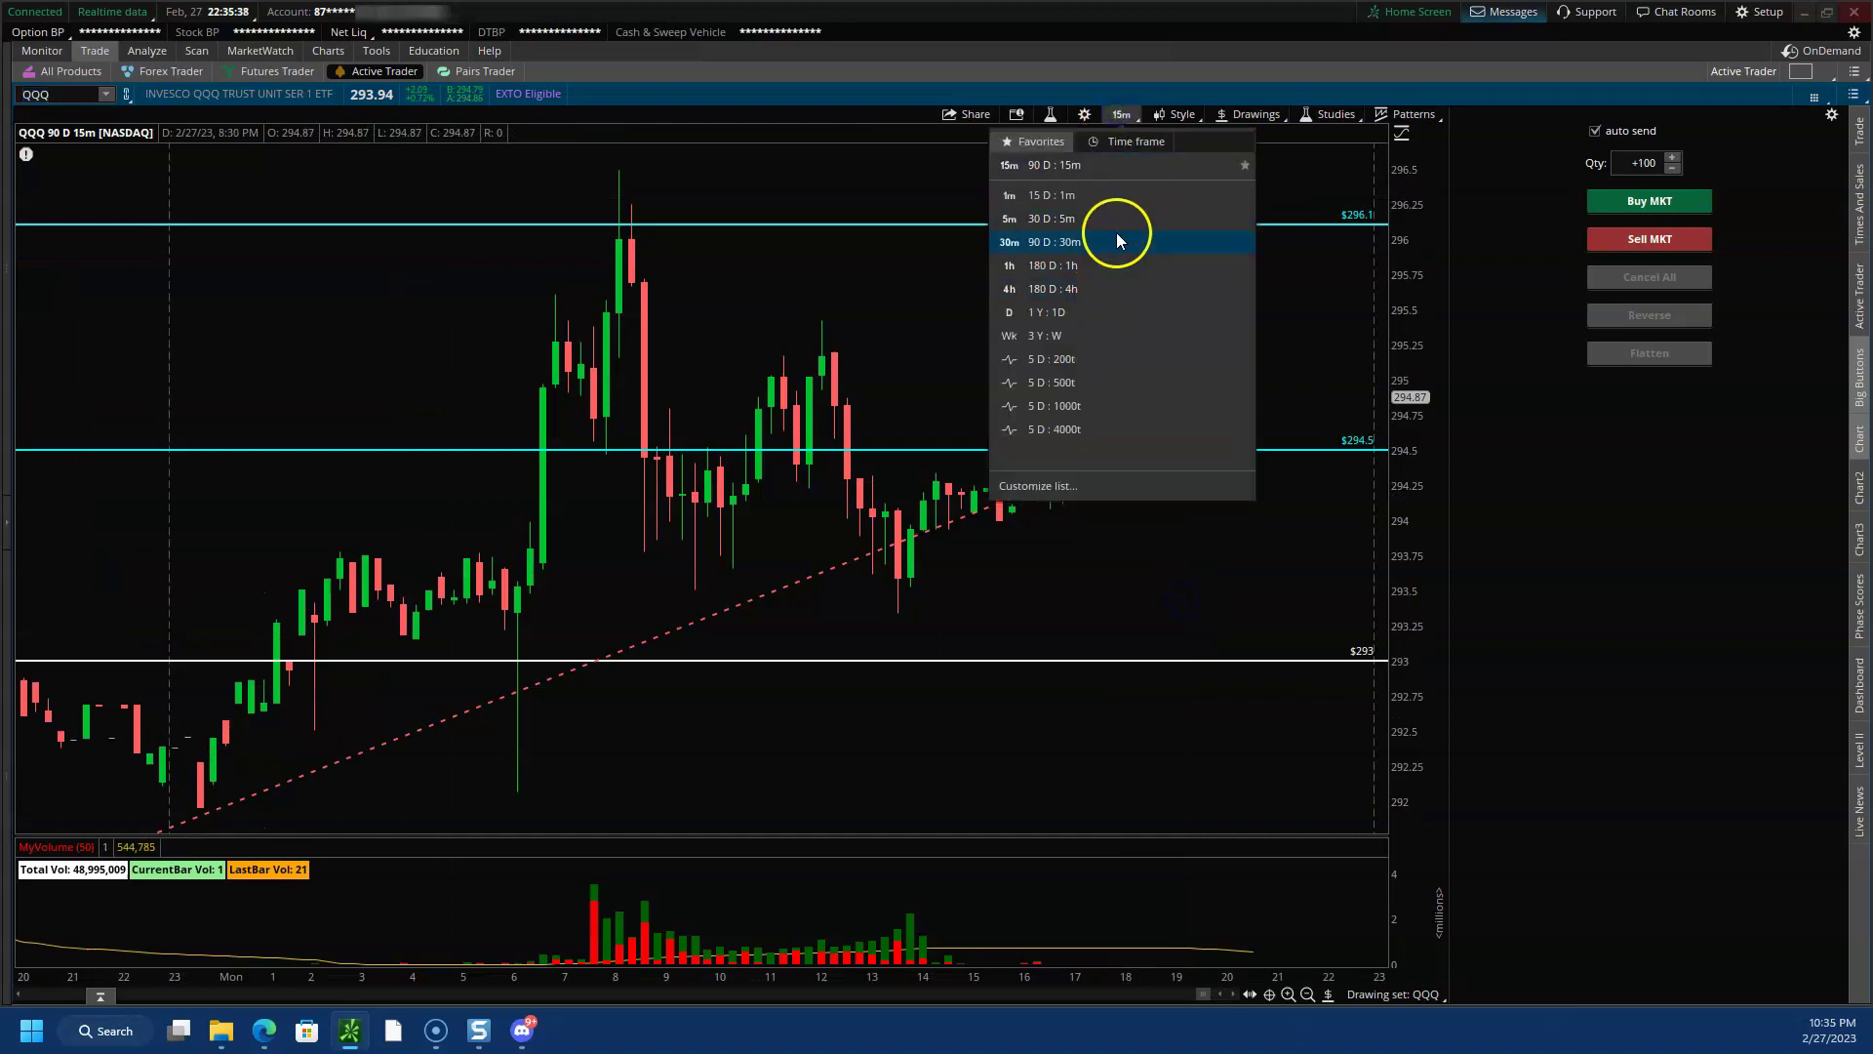
pyautogui.click(1091, 223)
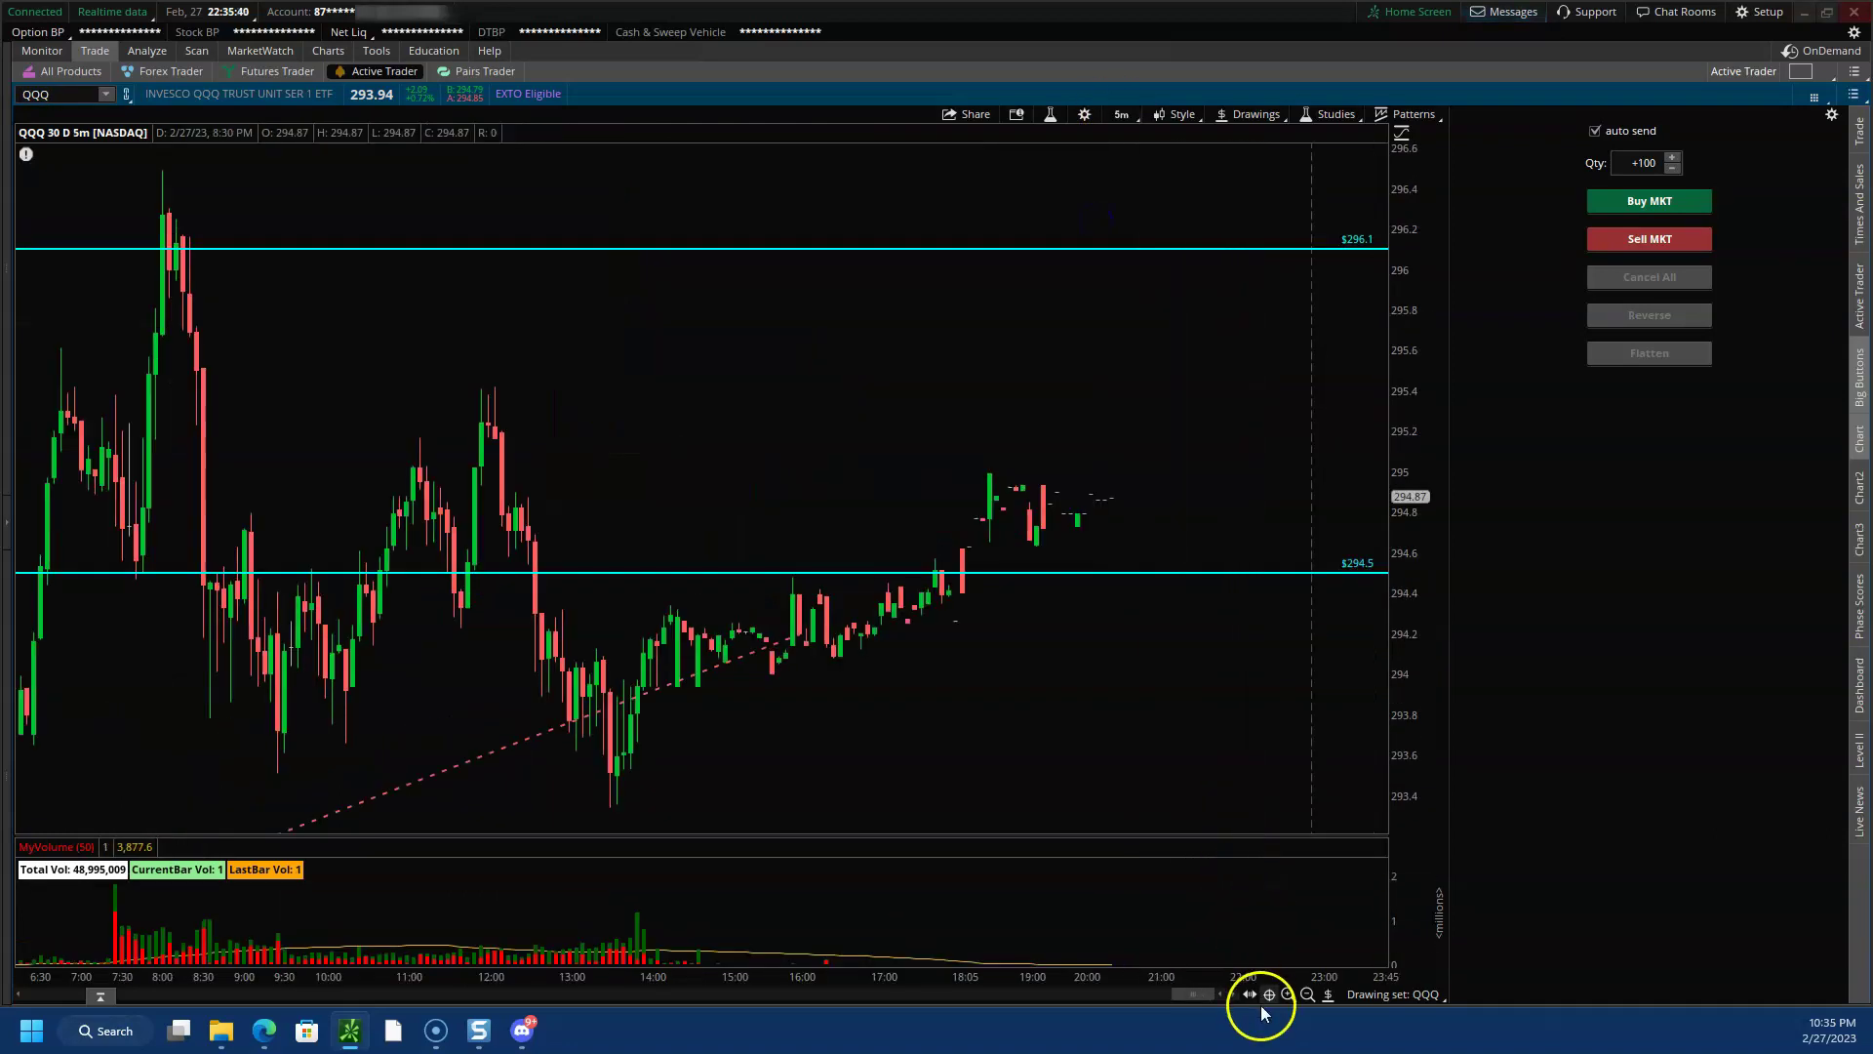
pyautogui.click(1307, 994)
pyautogui.moveTo(1422, 410); pyautogui.dragTo(1422, 435)
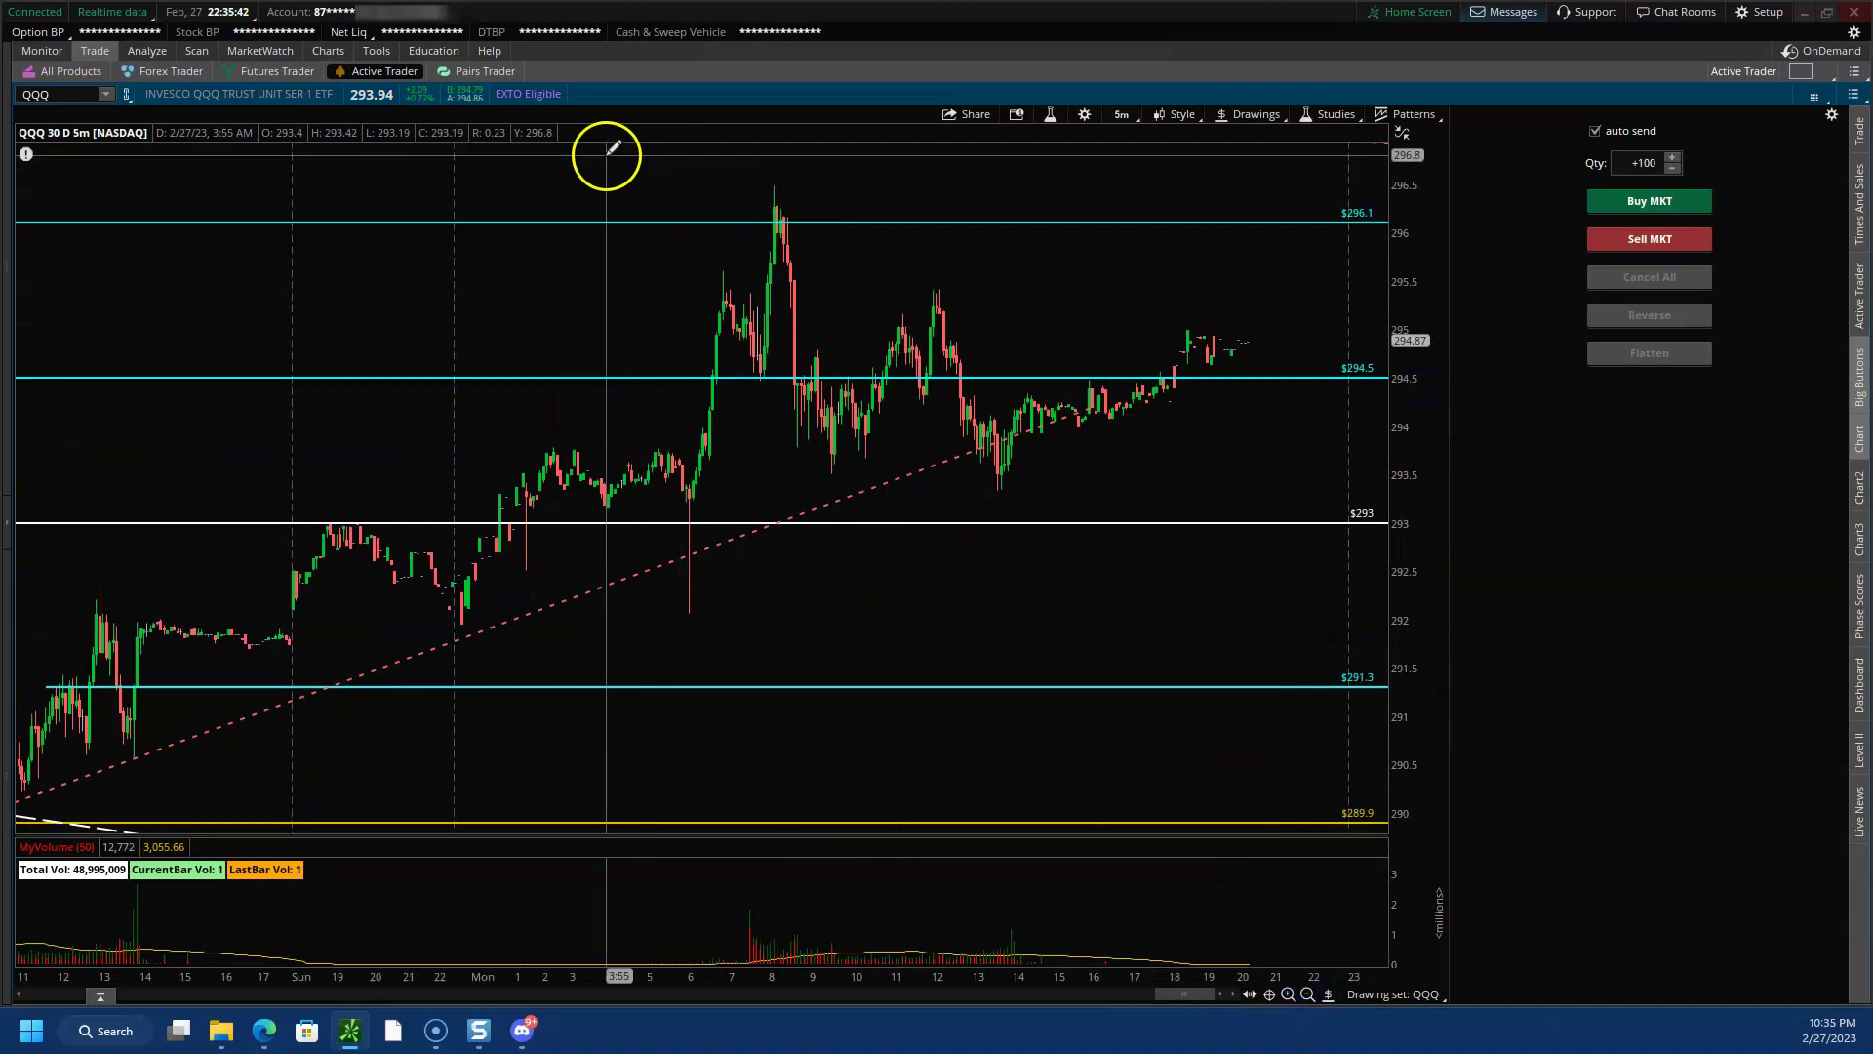
pyautogui.moveTo(610, 151); pyautogui.dragTo(1230, 624)
# - Hide the extended-hours trading session on the QQQ chart and examine Monday's regular-session candles between the $293 and $296.1 levels
pyautogui.click(1171, 113)
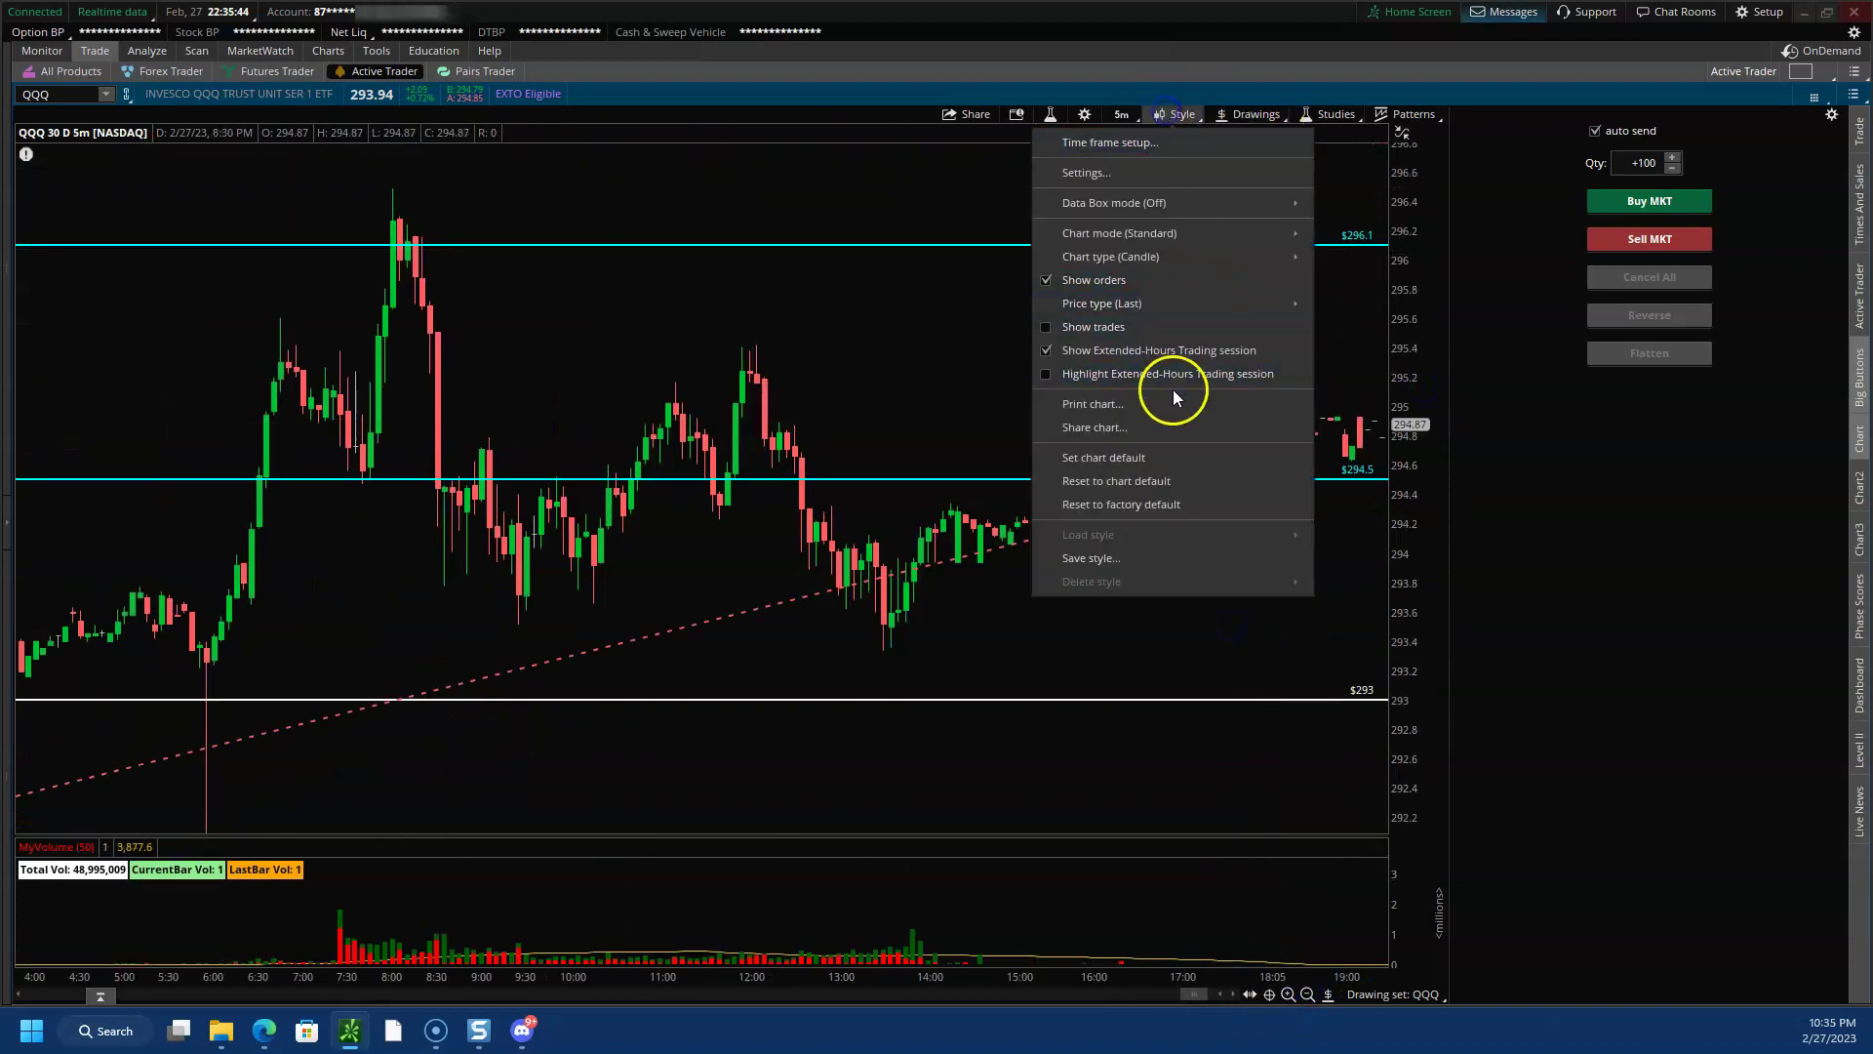
pyautogui.click(1123, 359)
pyautogui.moveTo(1041, 974); pyautogui.dragTo(1171, 974)
pyautogui.moveTo(1425, 312); pyautogui.dragTo(1422, 343)
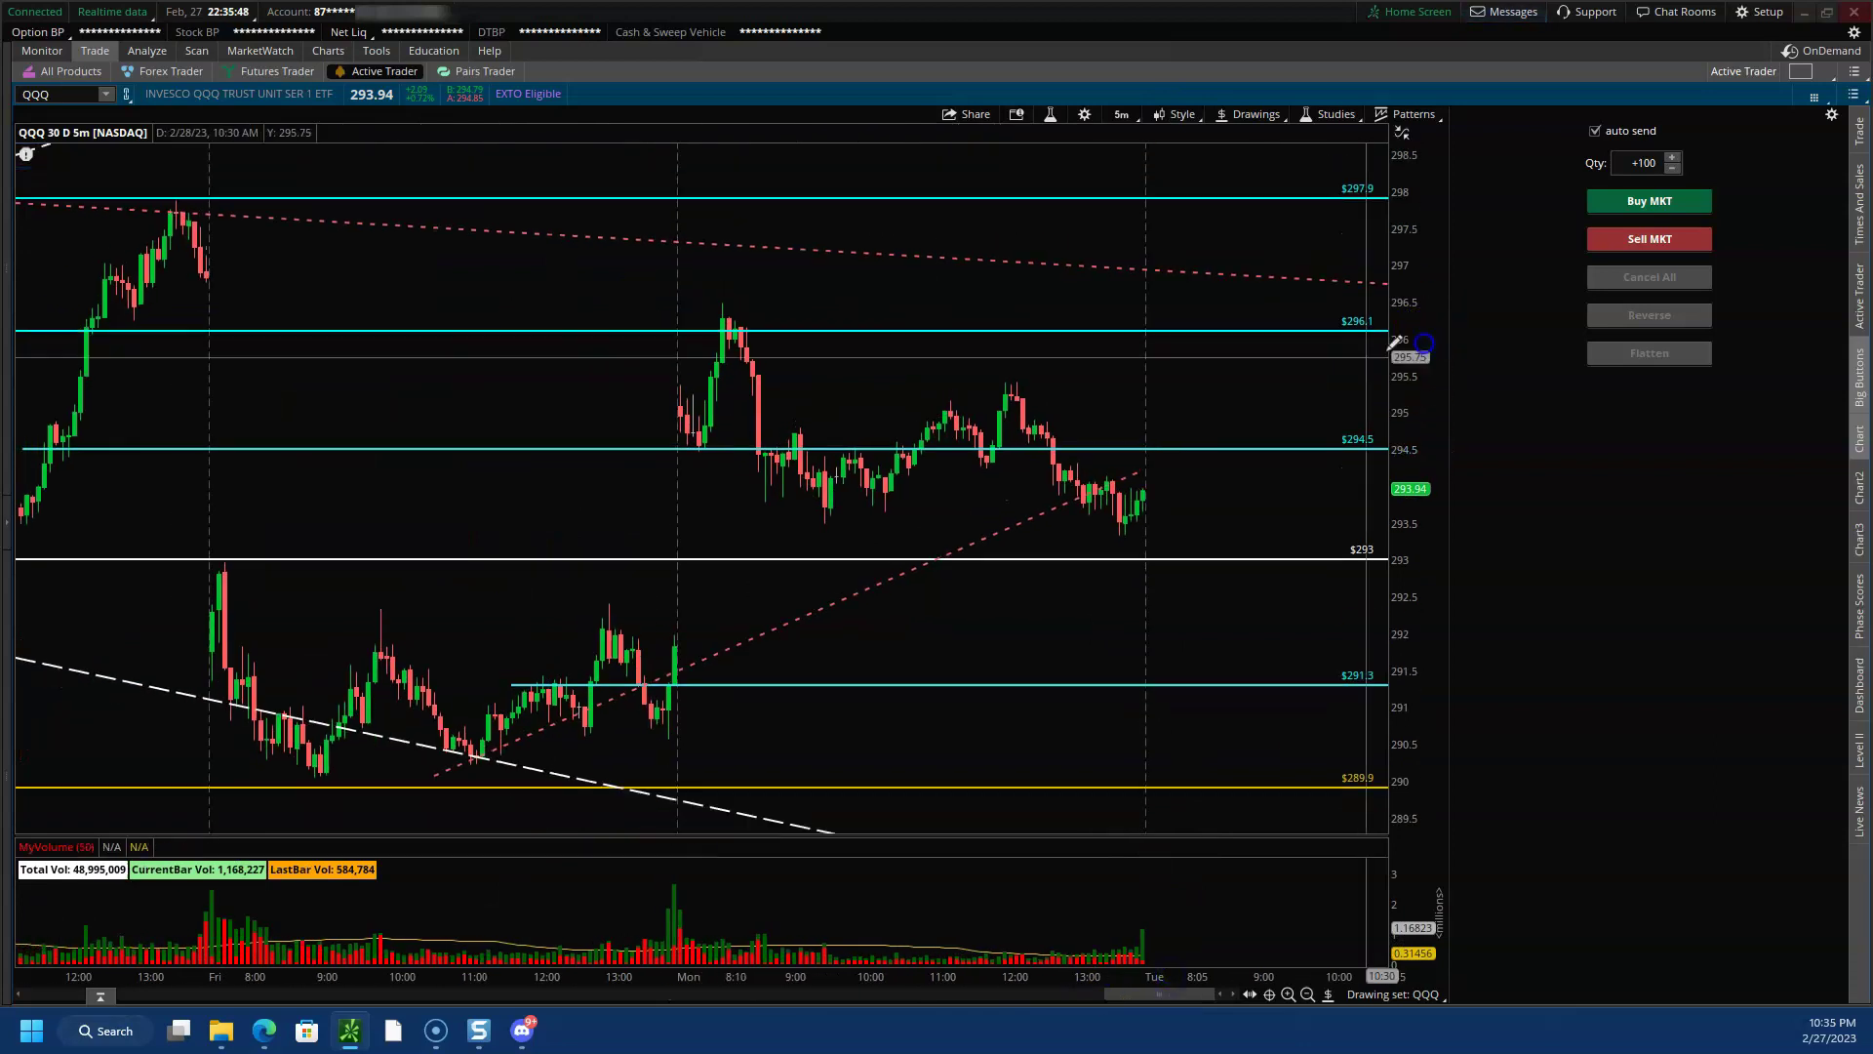
pyautogui.moveTo(460, 277); pyautogui.dragTo(1312, 805)
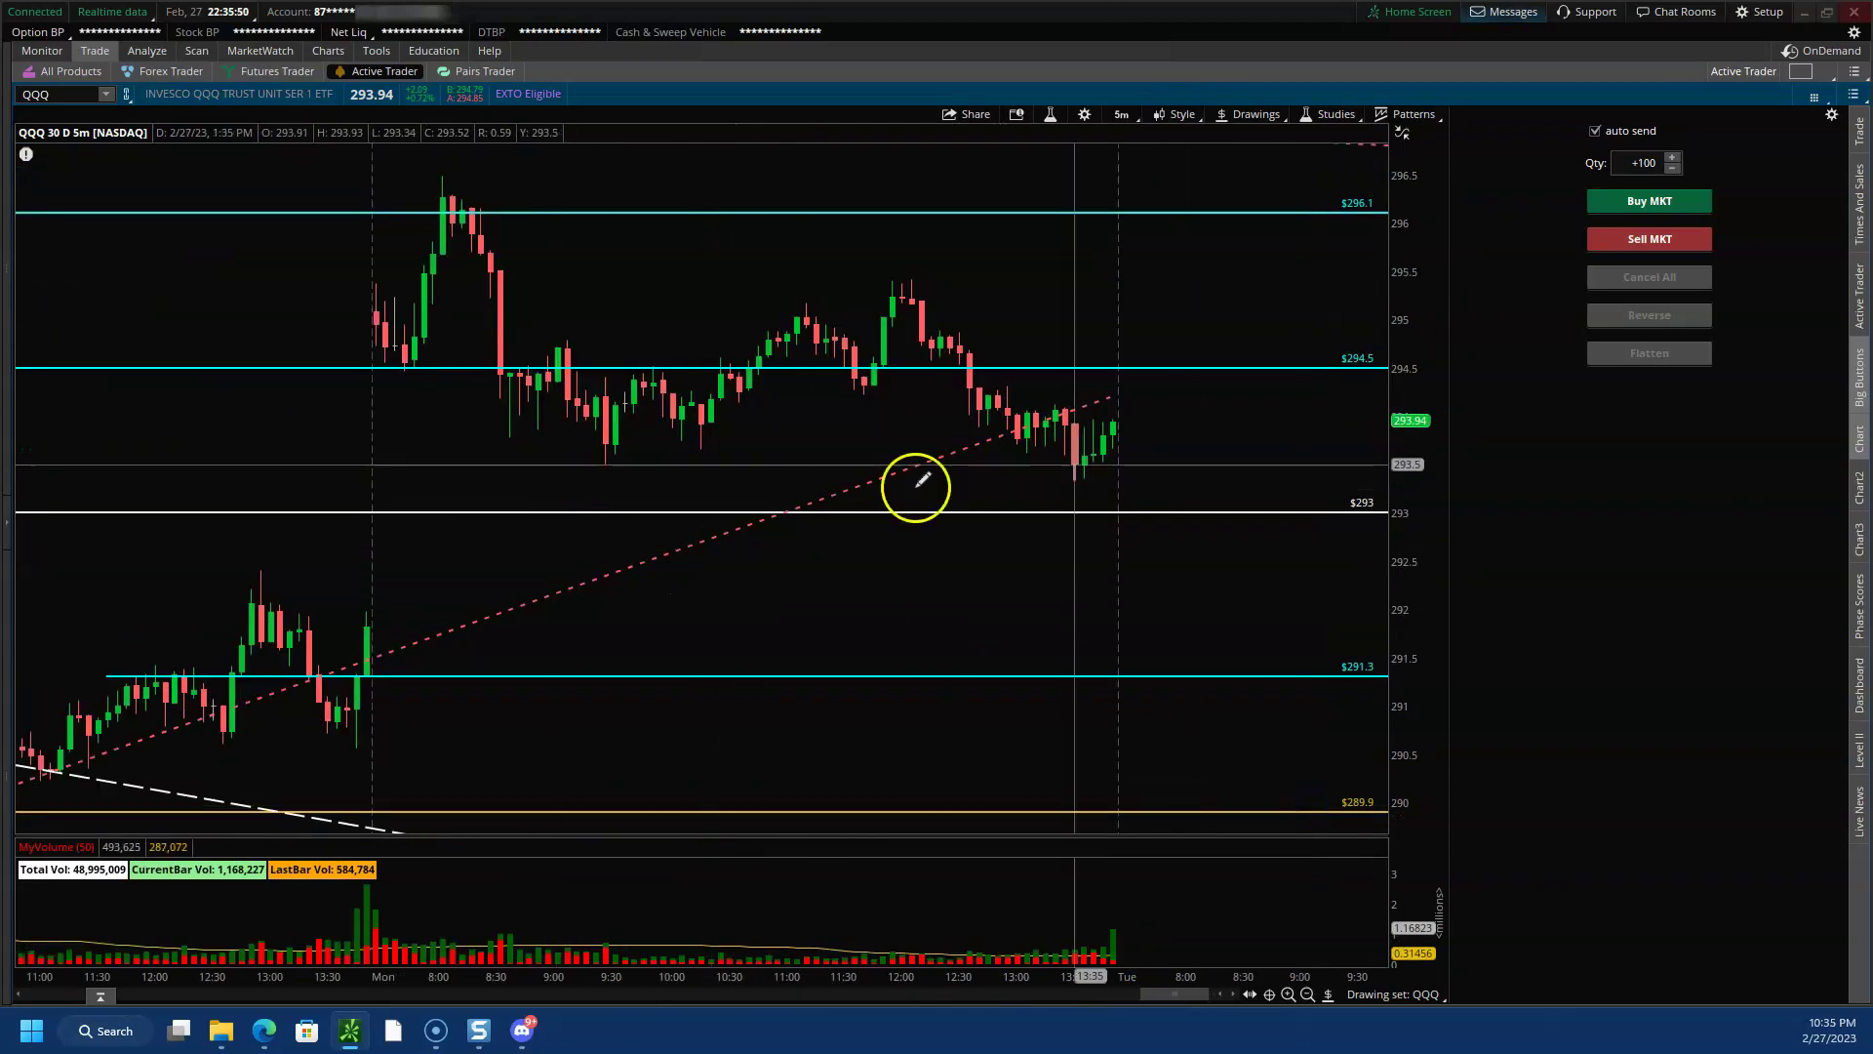
pyautogui.moveTo(1422, 418); pyautogui.dragTo(1396, 534)
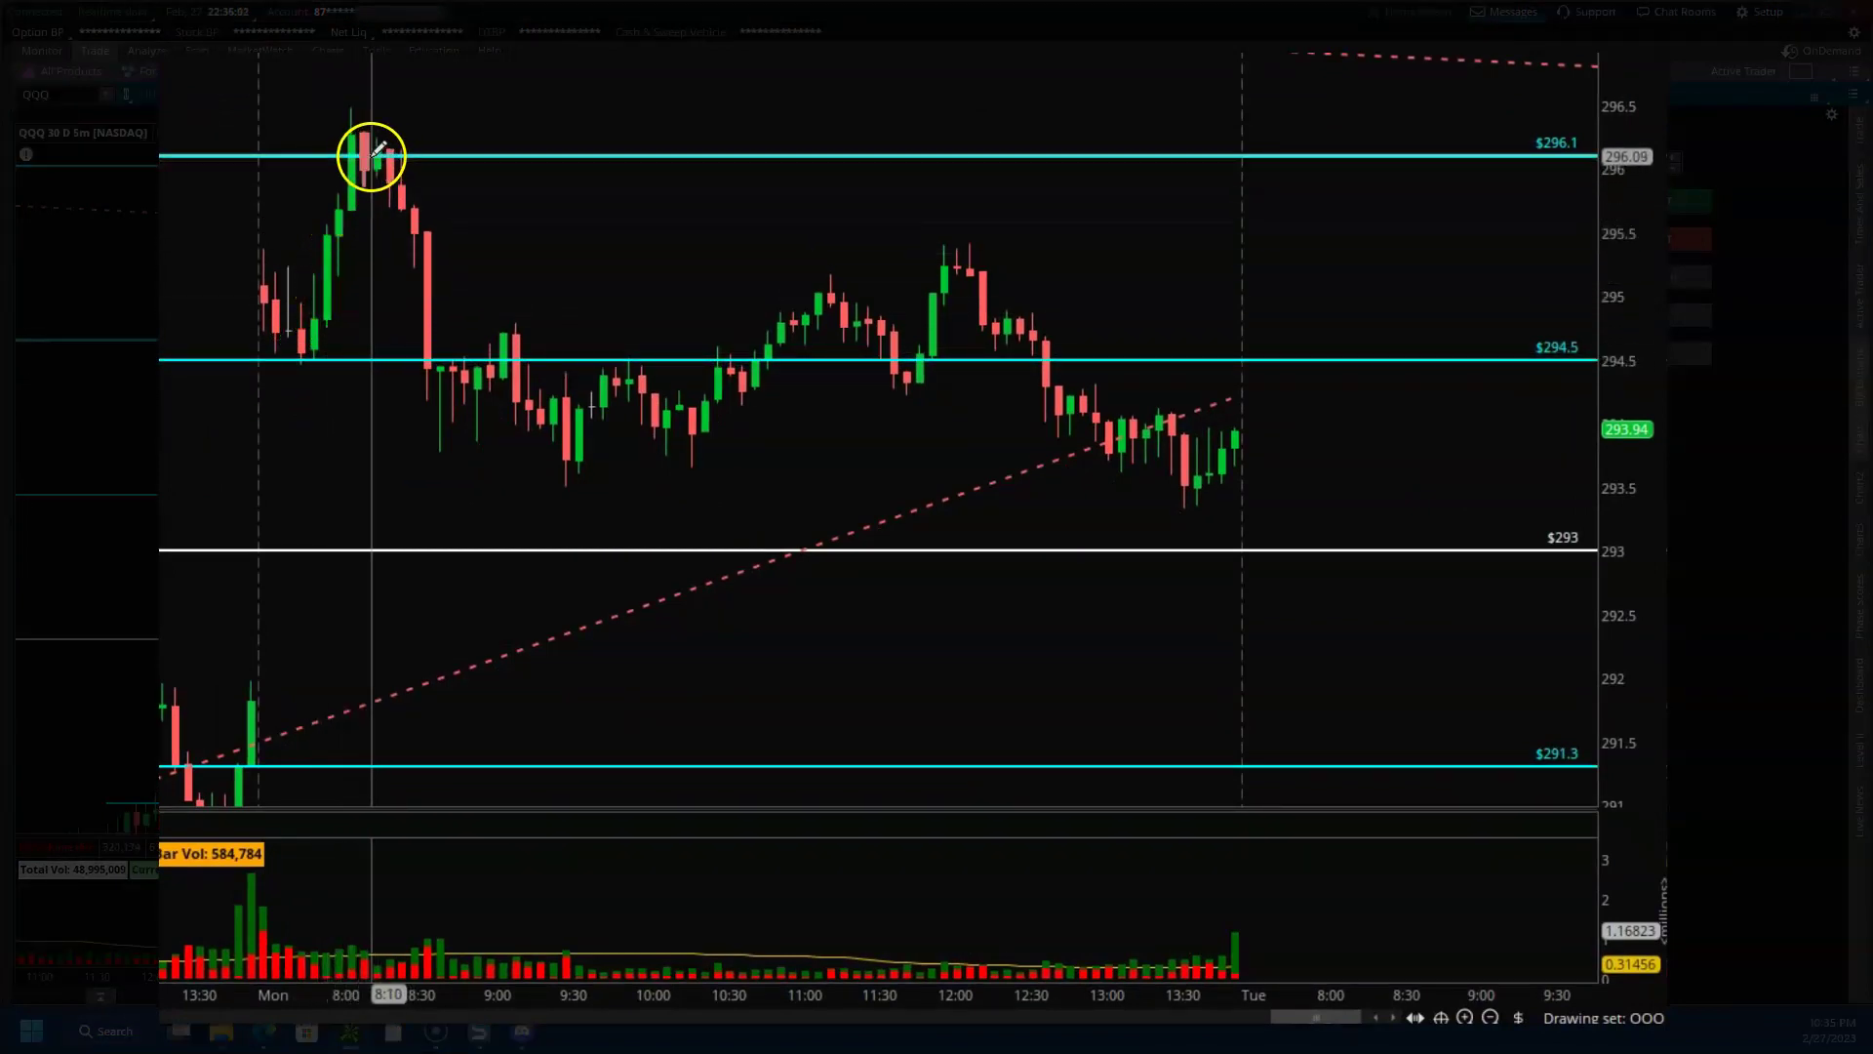
pyautogui.moveTo(161, 54); pyautogui.dragTo(1108, 765)
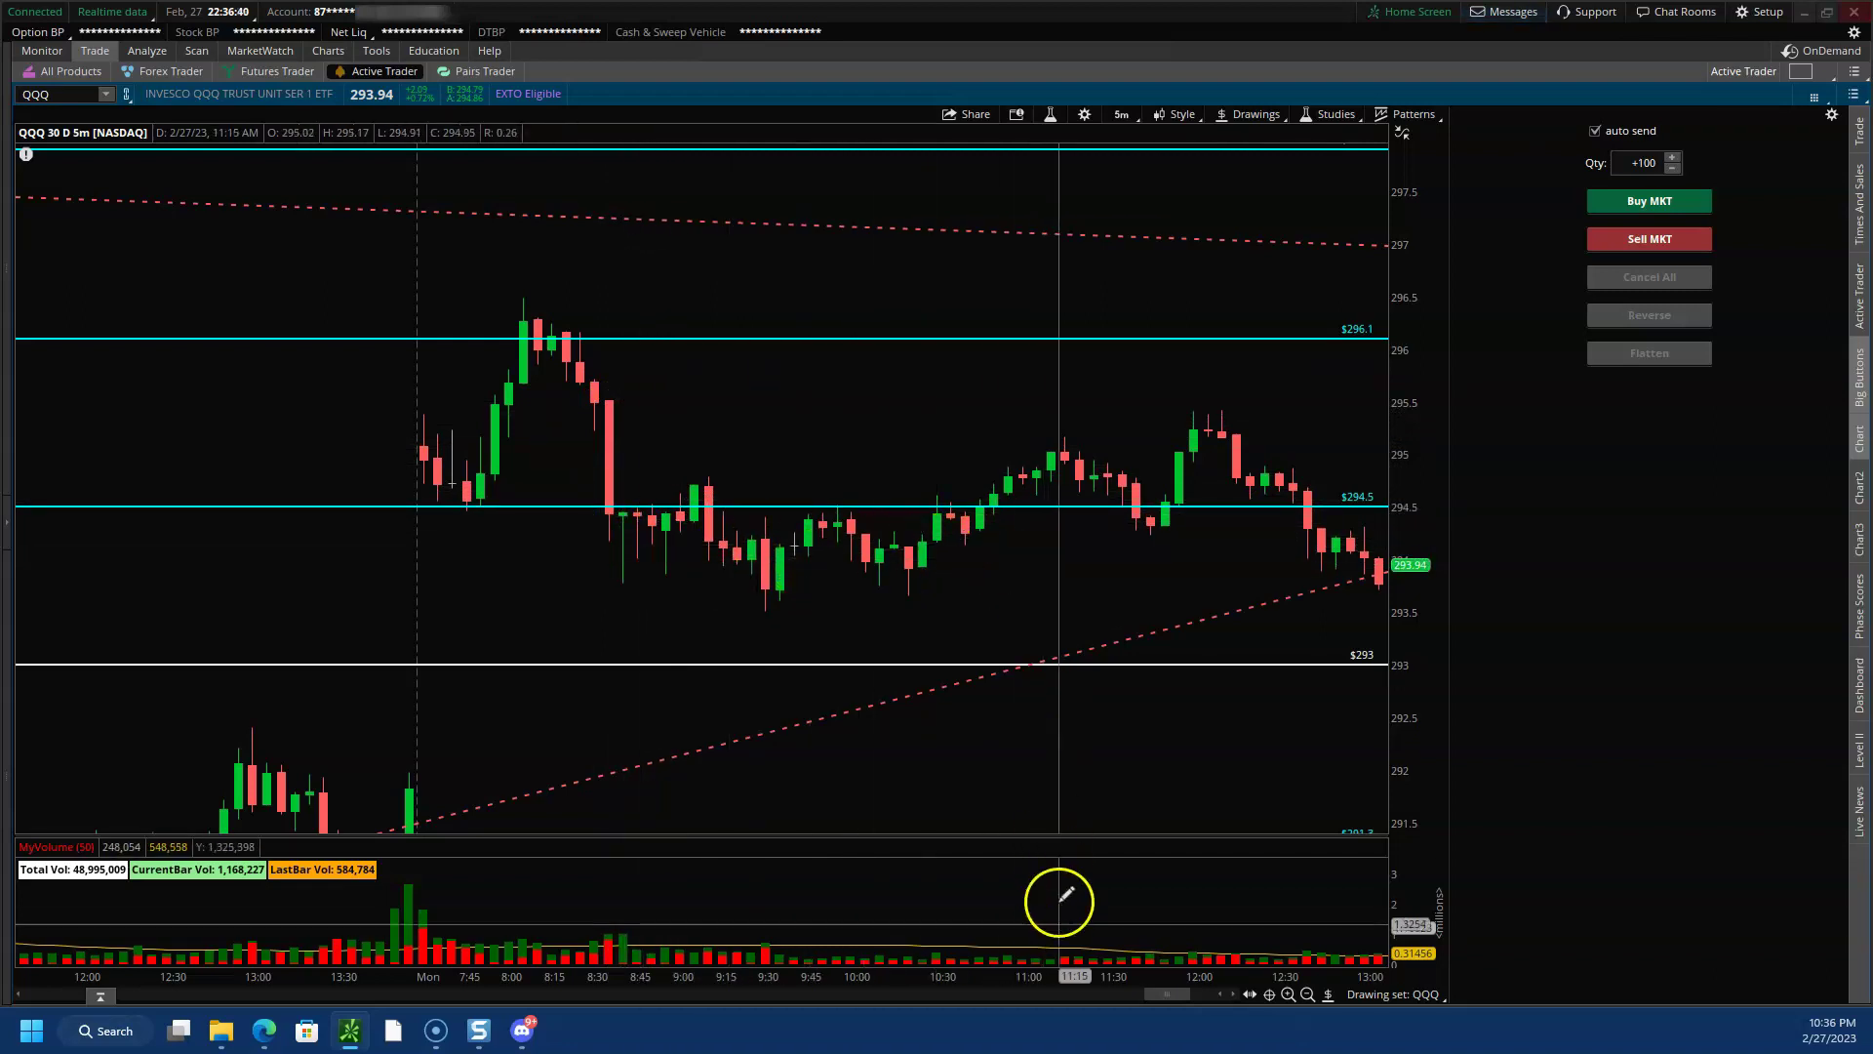
pyautogui.moveTo(1148, 997); pyautogui.dragTo(1156, 997)
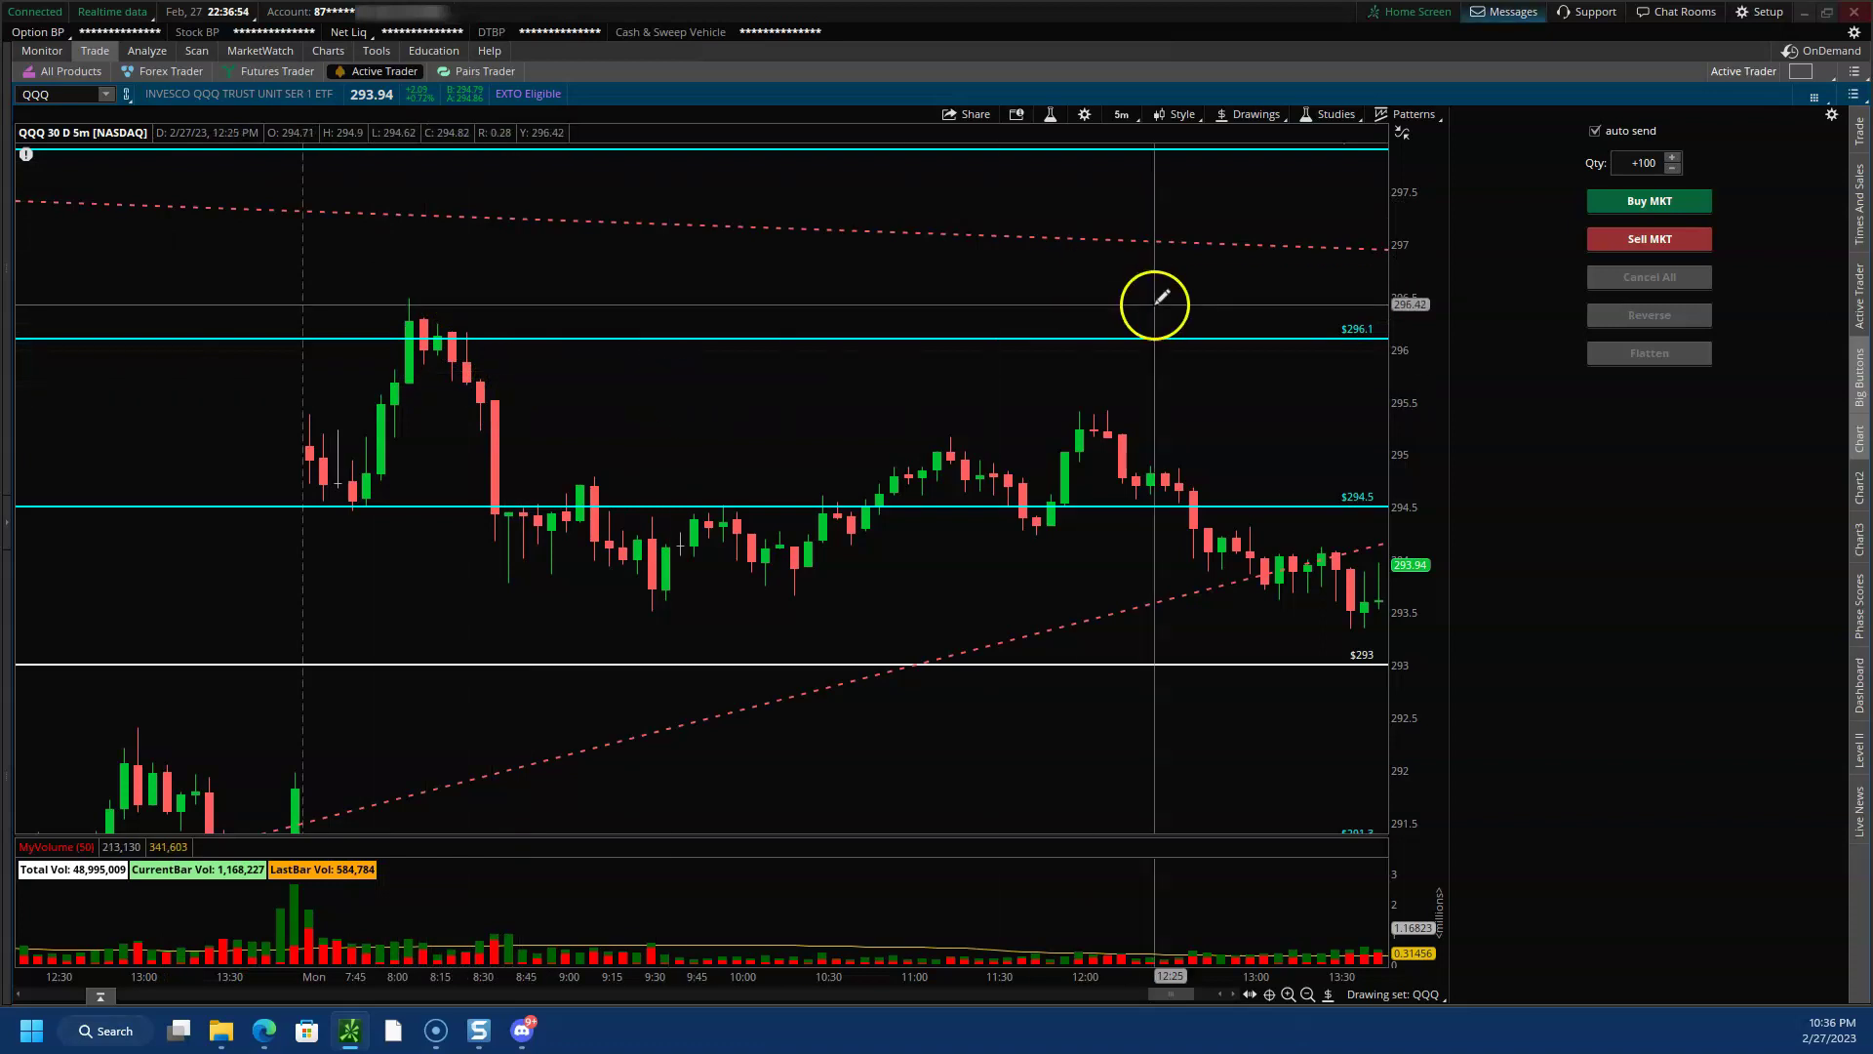
# - Return to Discord, close the enlarged chart image and read the AAPL post in the market_hours channel
pyautogui.hotkey('alt', 'Tab')
pyautogui.click(1686, 350)
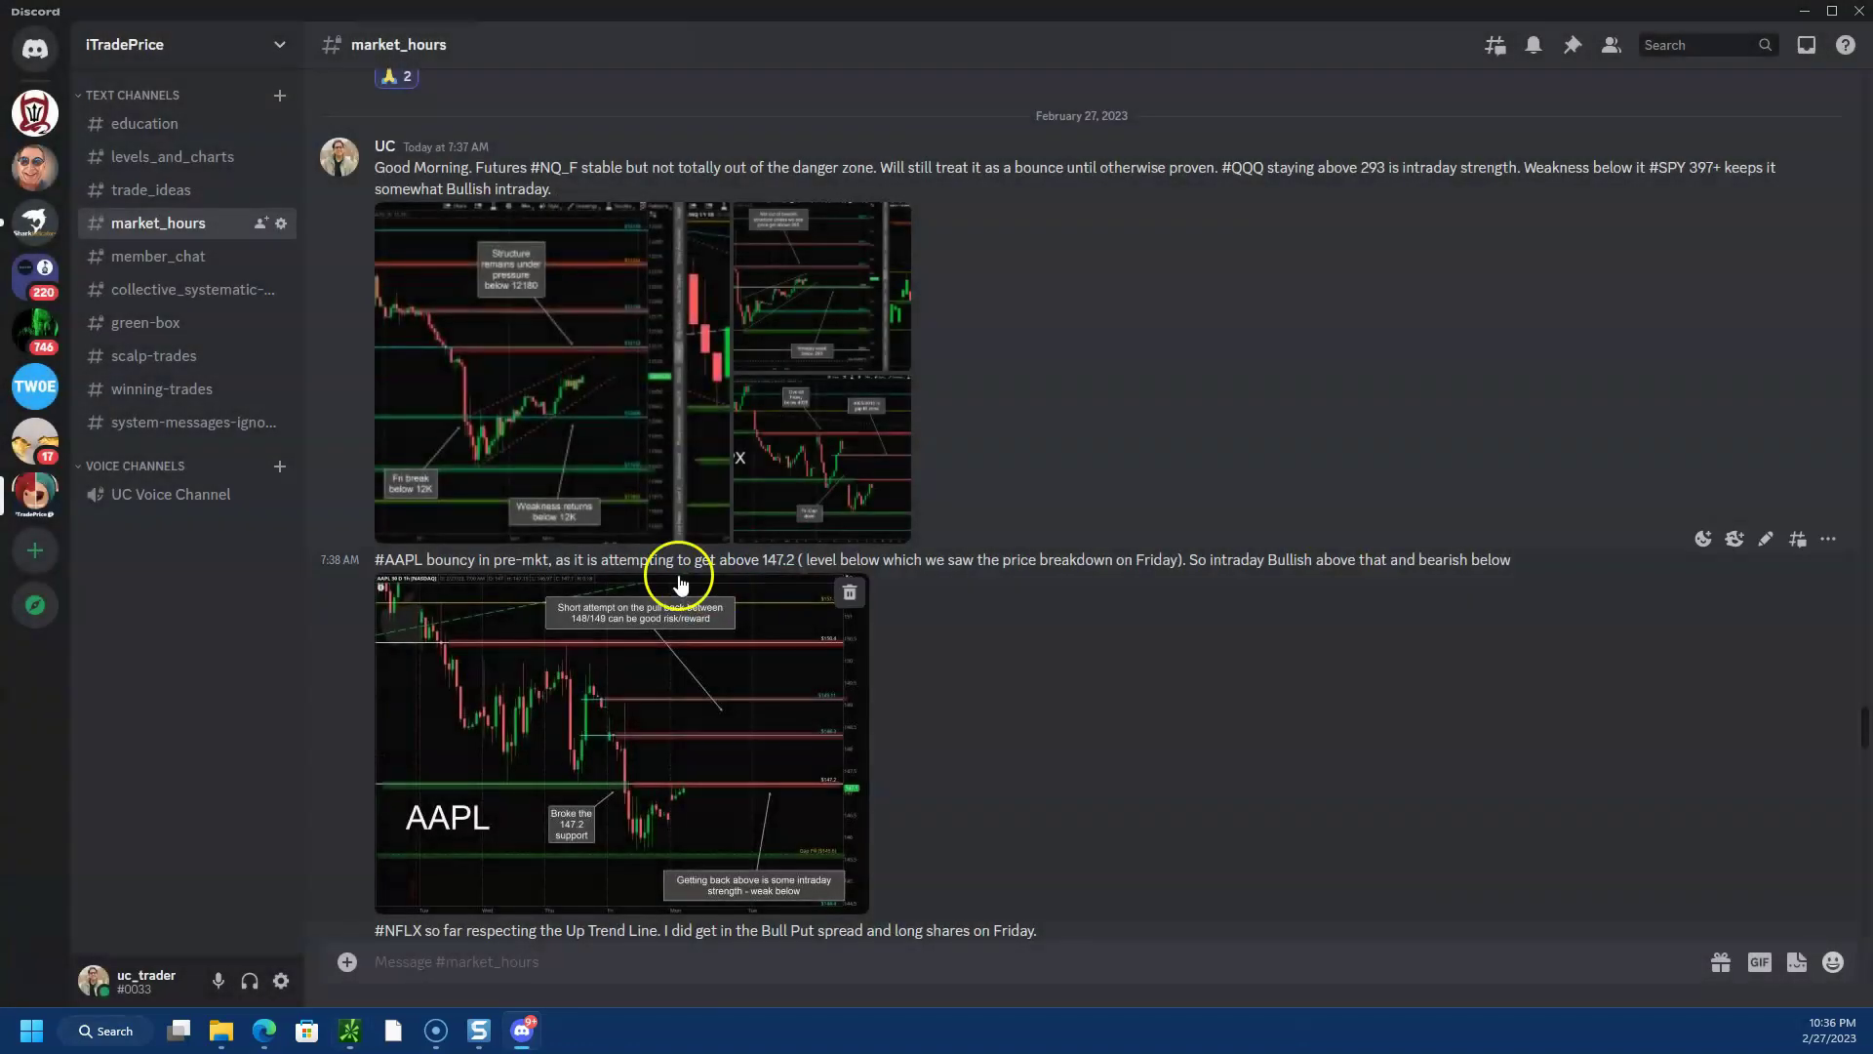
pyautogui.scroll(-3, 866, 717)
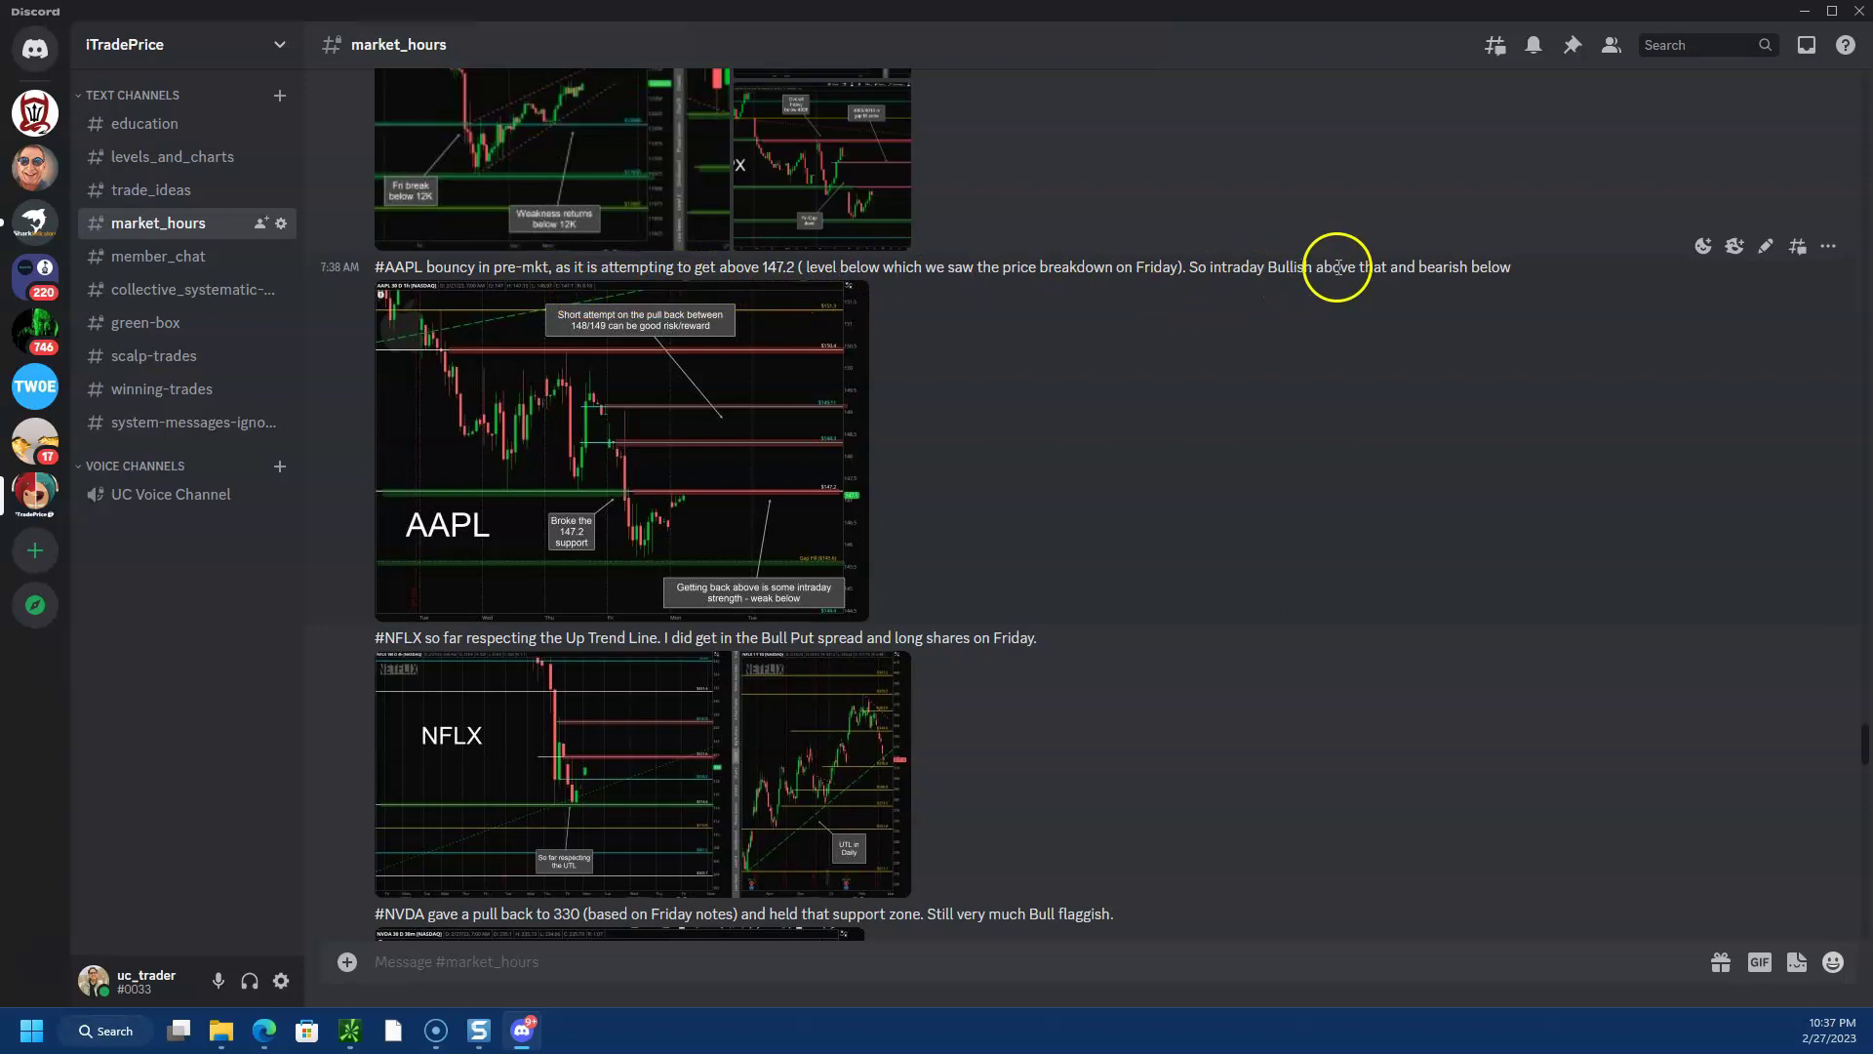
# - Enlarge the AAPL chart image to review its 147.2 and 148/149 annotations, close it and return to thinkorswim
pyautogui.click(719, 362)
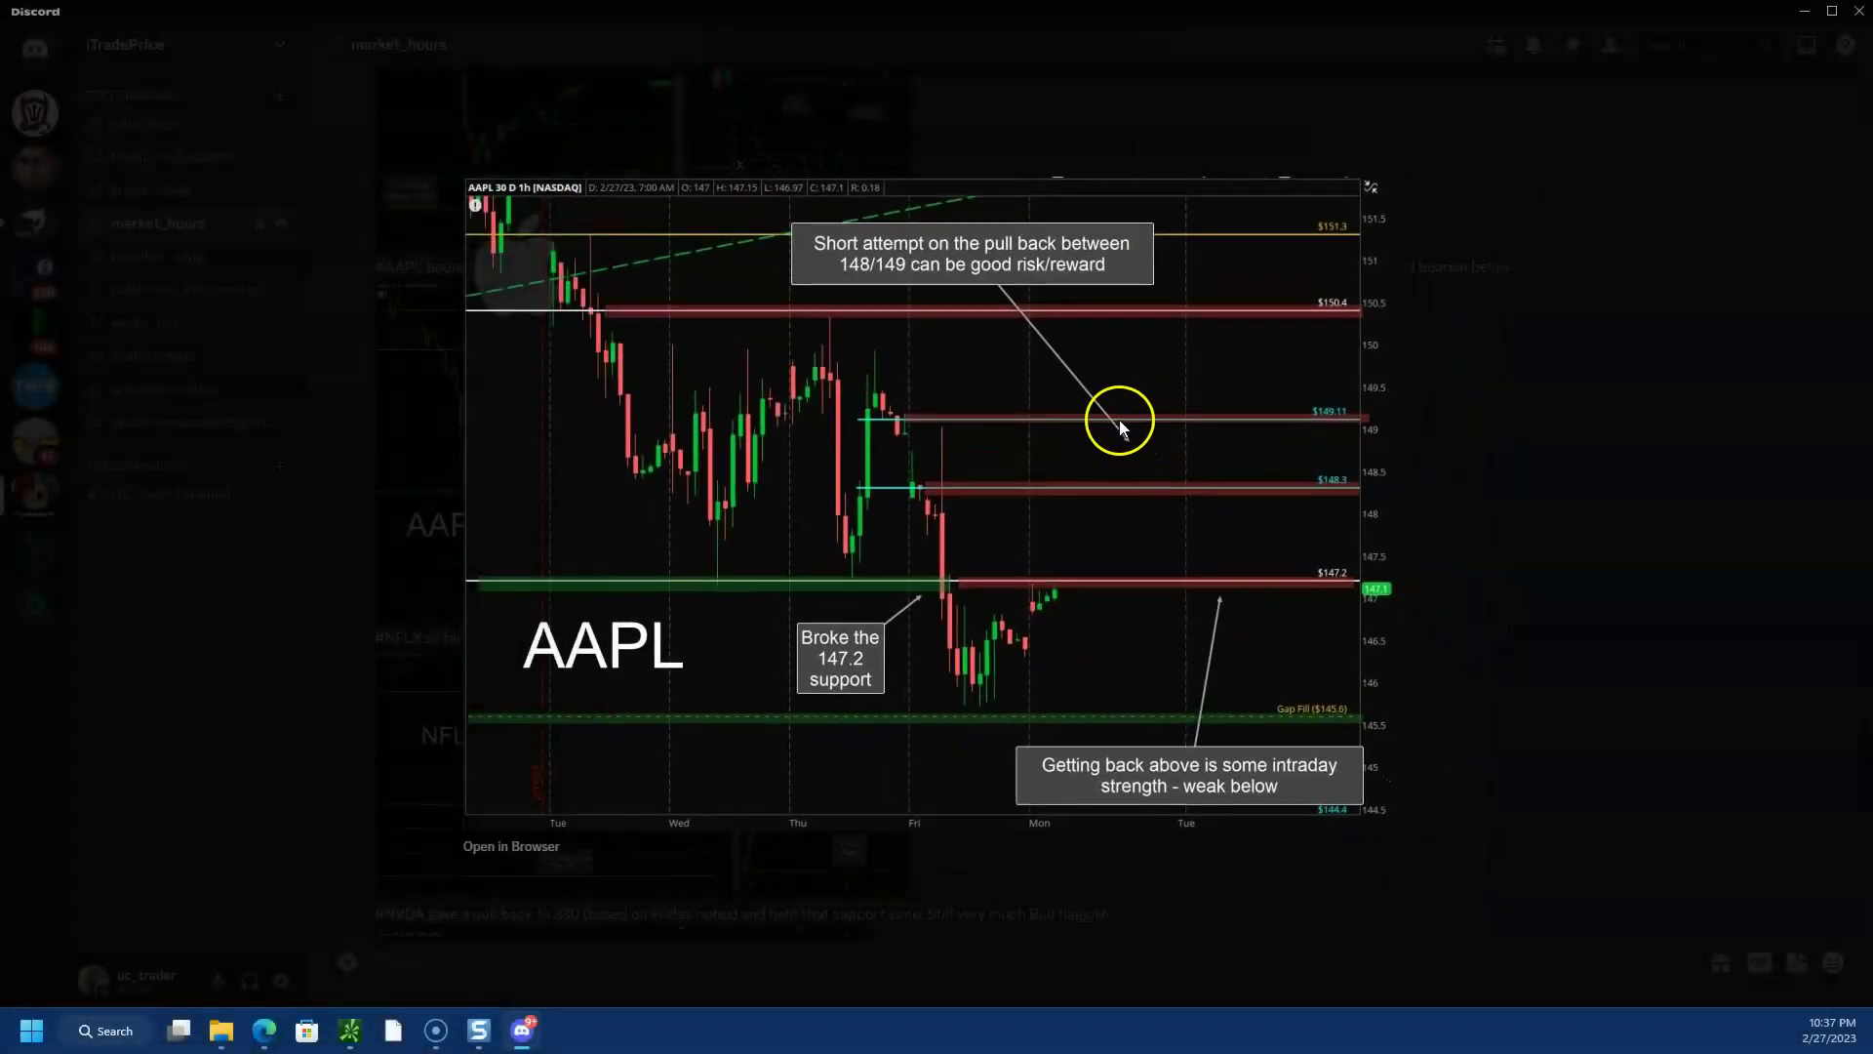
pyautogui.click(1482, 444)
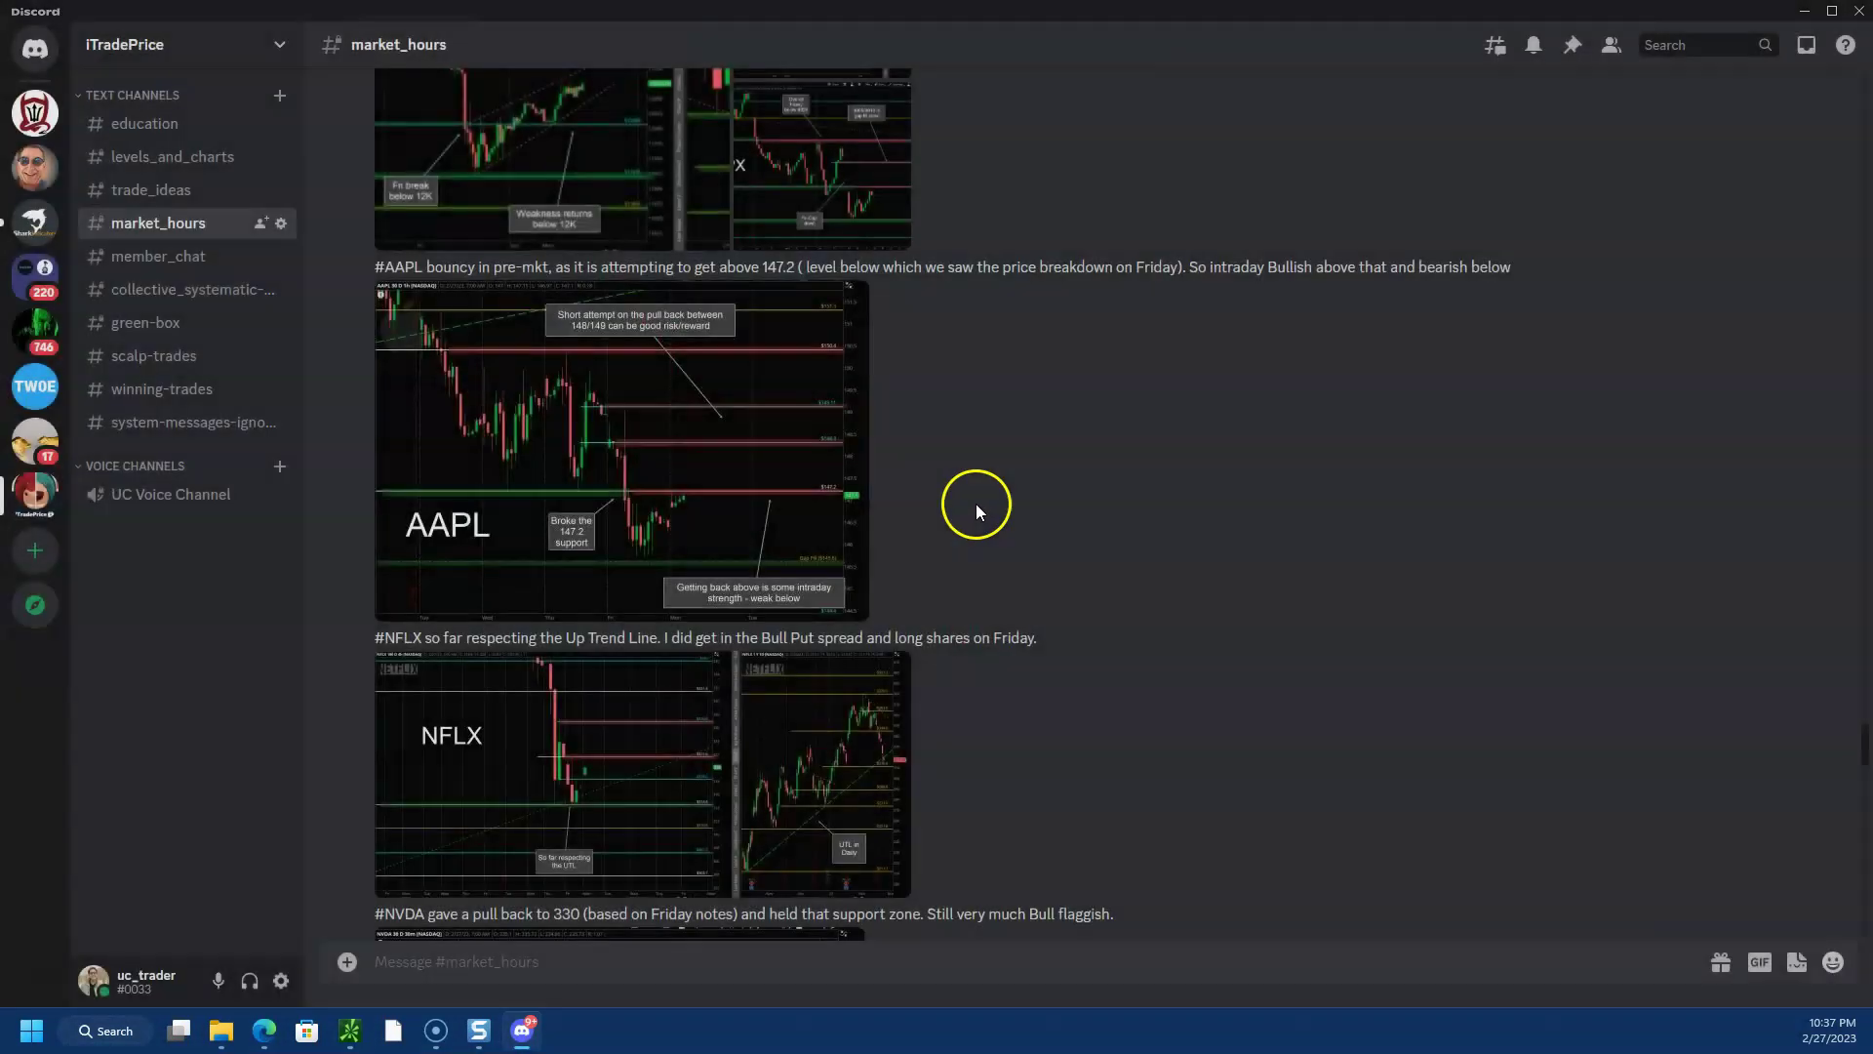
pyautogui.hotkey('alt', 'Tab')
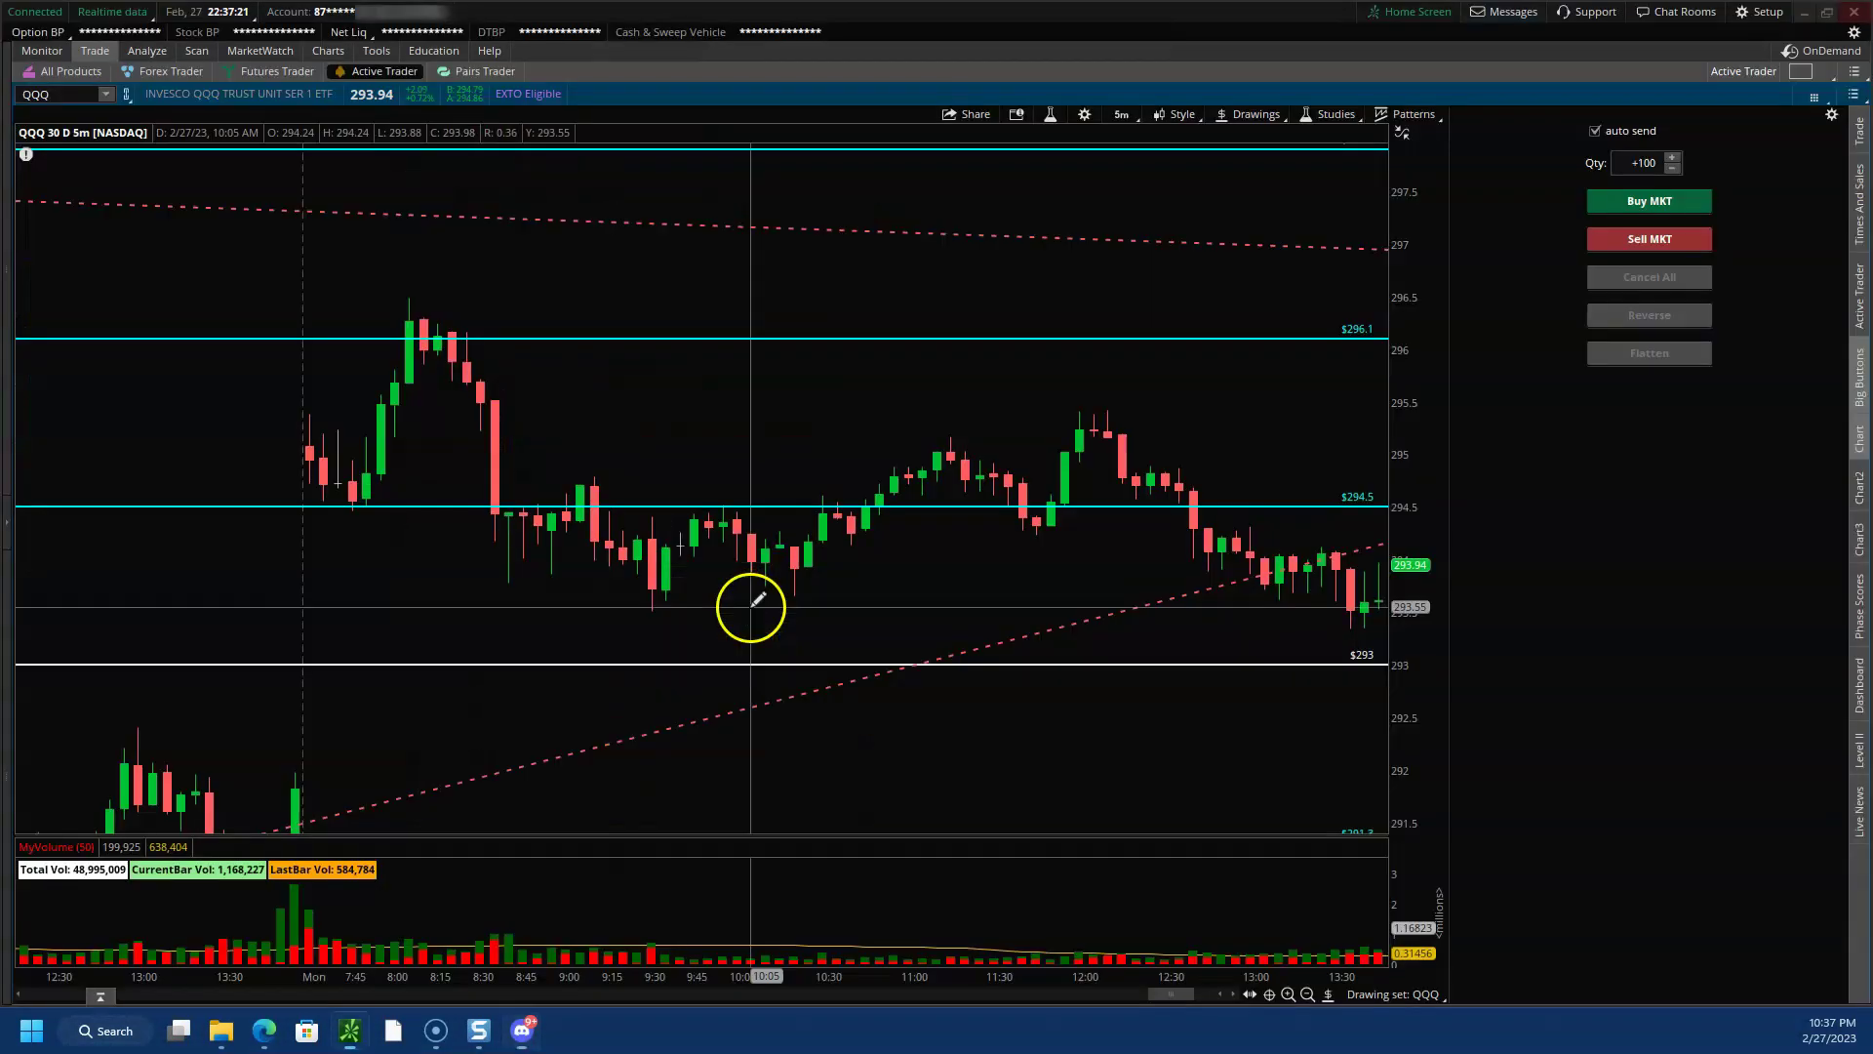
# - Load AAPL on the 5-minute chart and examine Monday morning's candles around the $149.1 level and the dotted downtrend line
pyautogui.click(78, 93)
pyautogui.write('AAPL')
pyautogui.press('Return')
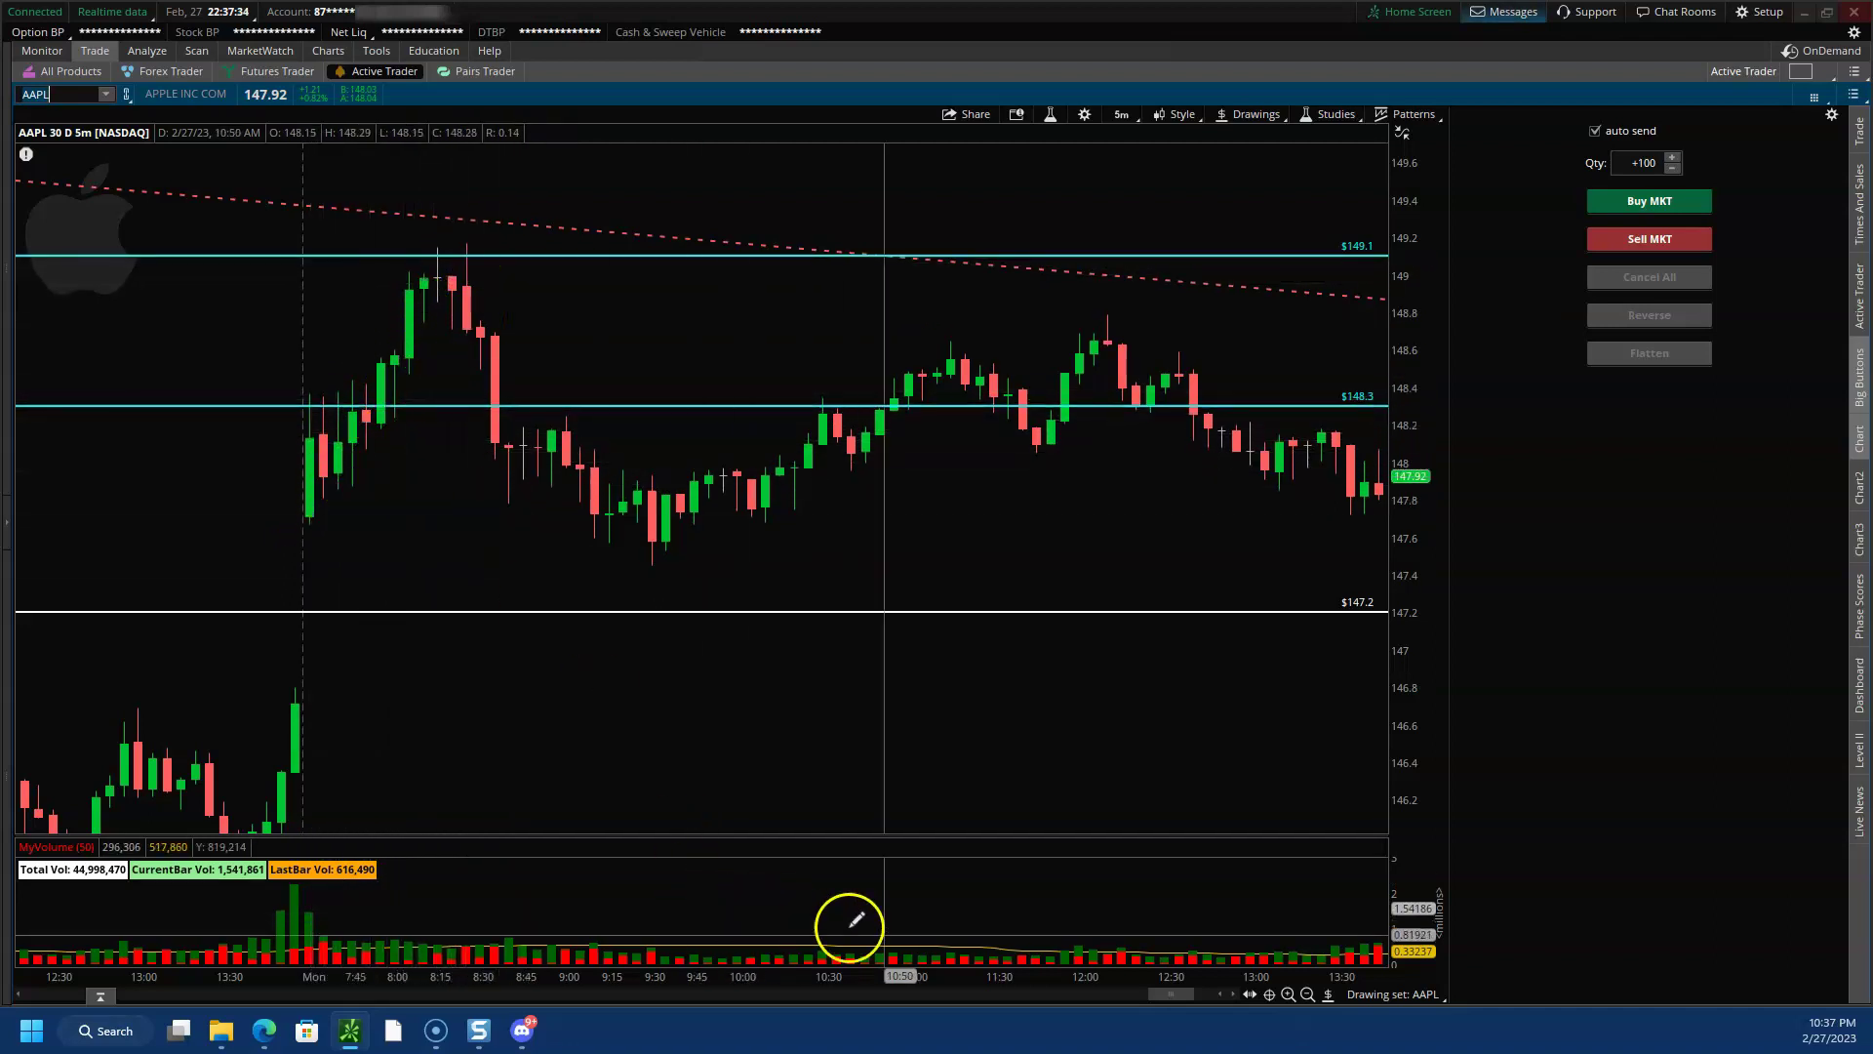
pyautogui.moveTo(1158, 996); pyautogui.dragTo(1144, 998)
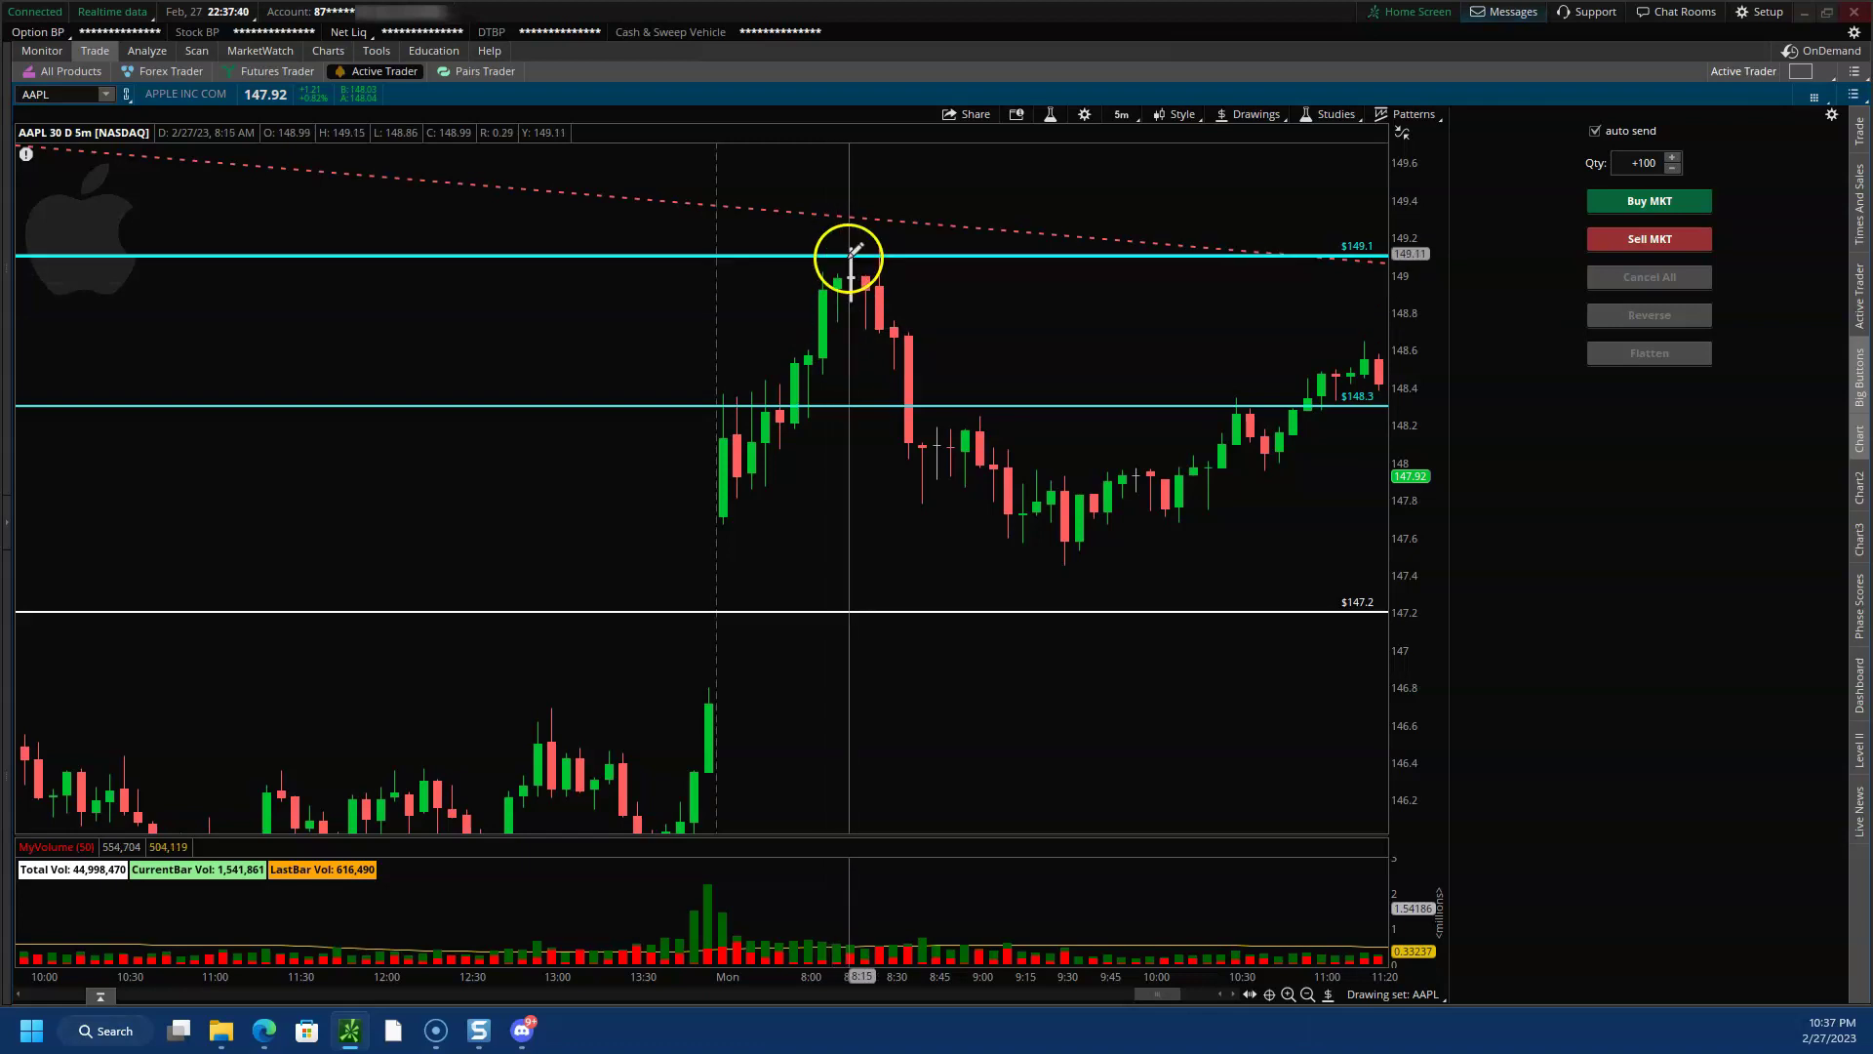
pyautogui.moveTo(641, 180); pyautogui.dragTo(1156, 562)
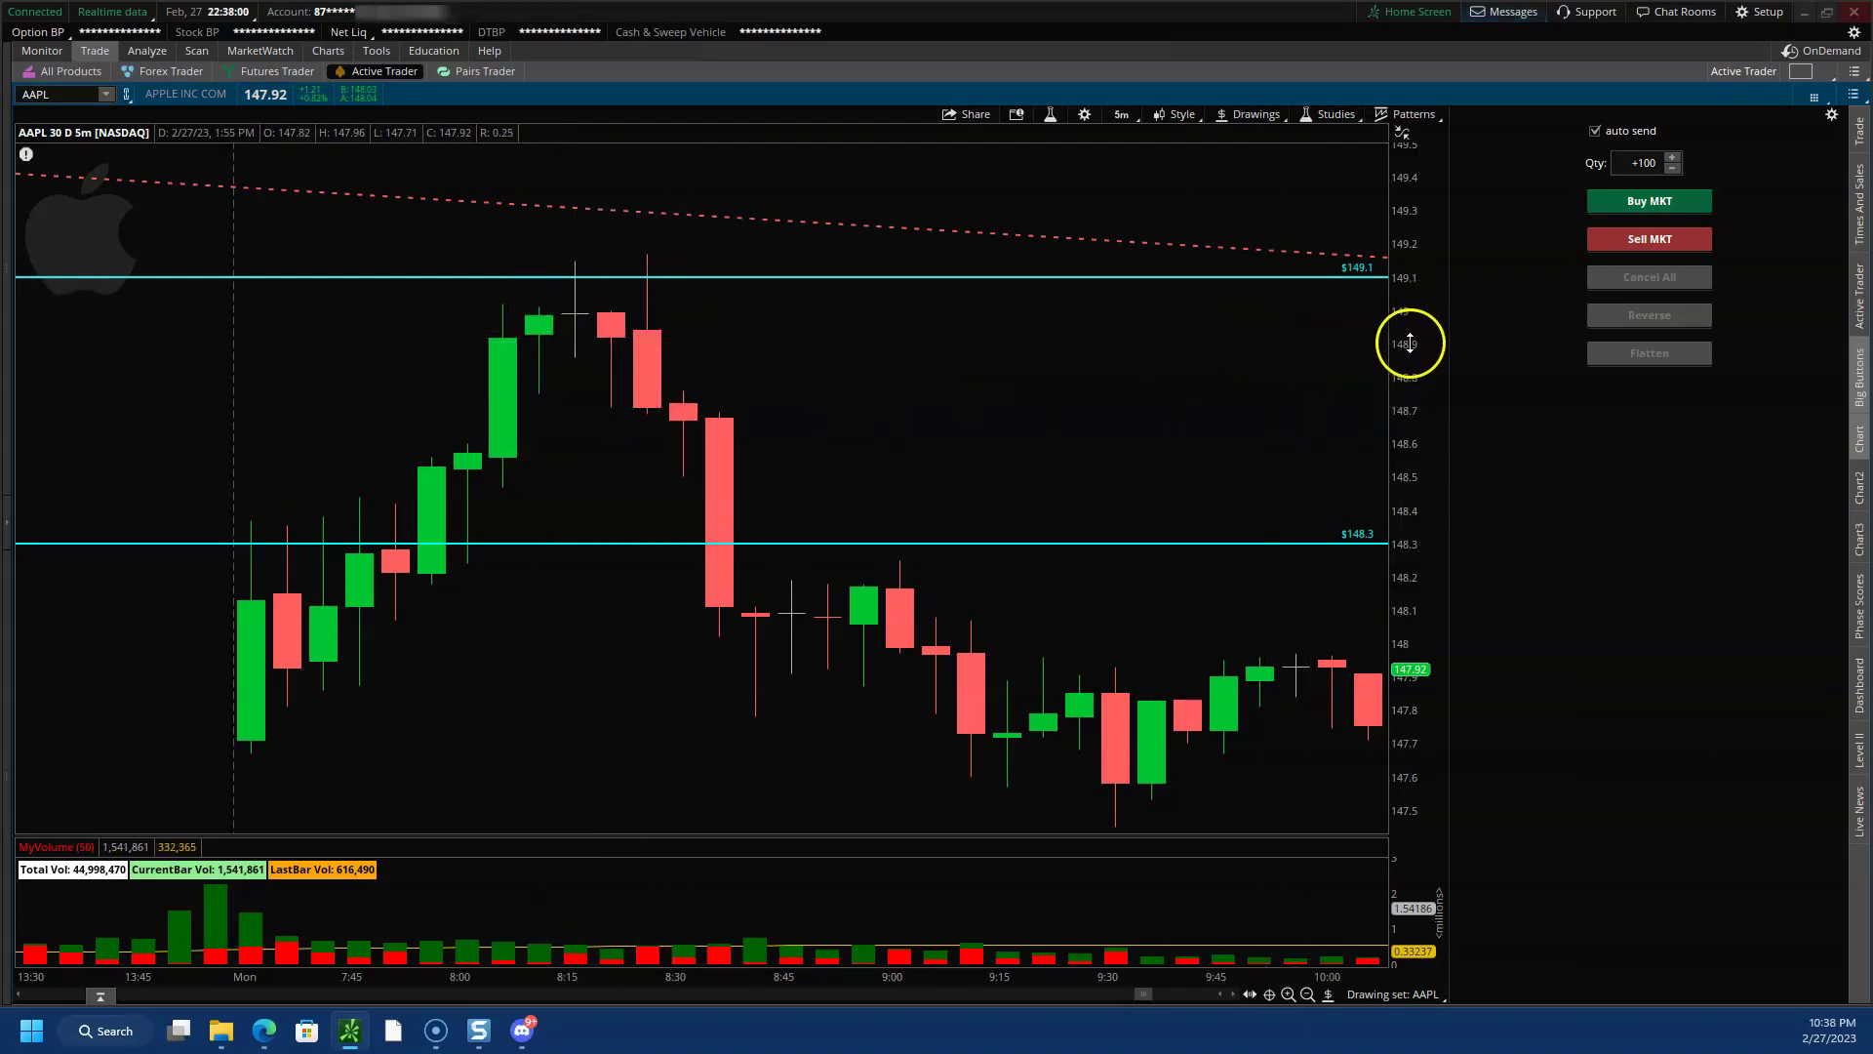
pyautogui.moveTo(1409, 343); pyautogui.dragTo(1410, 405)
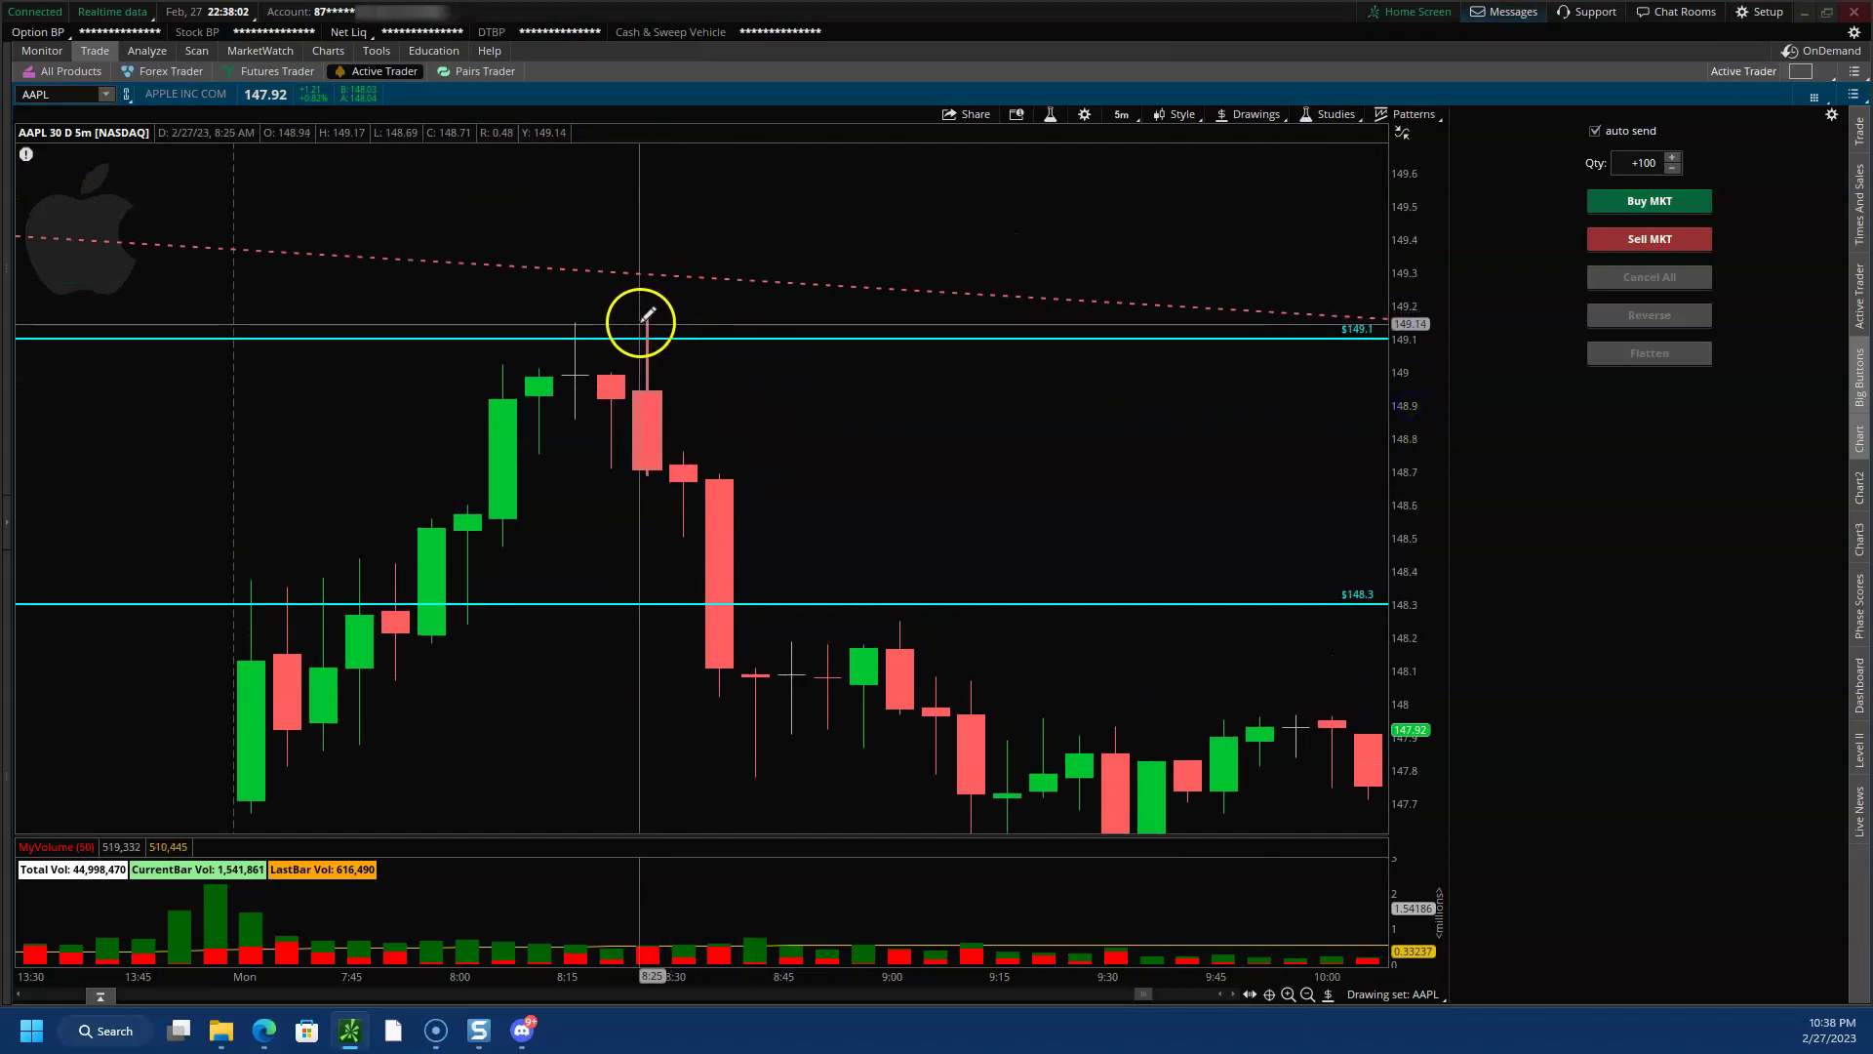
pyautogui.moveTo(532, 983); pyautogui.dragTo(766, 980)
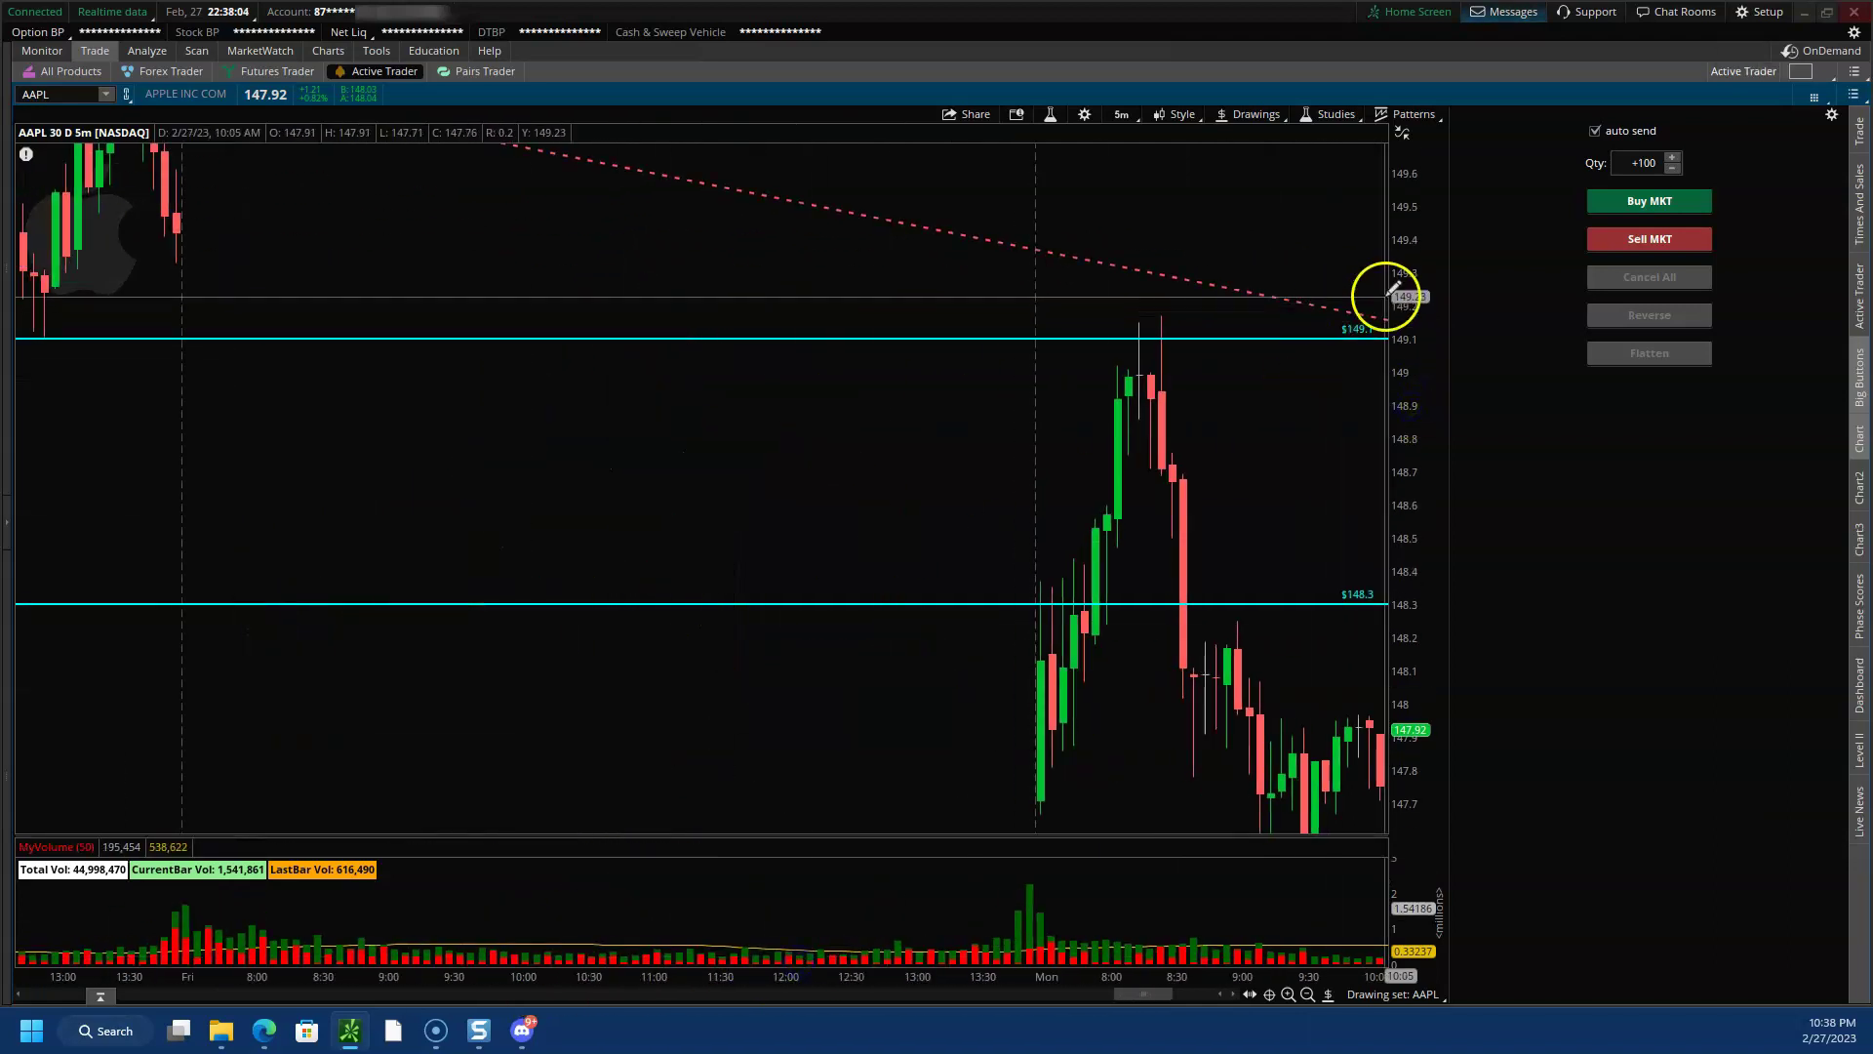
pyautogui.moveTo(1405, 297); pyautogui.dragTo(1395, 476)
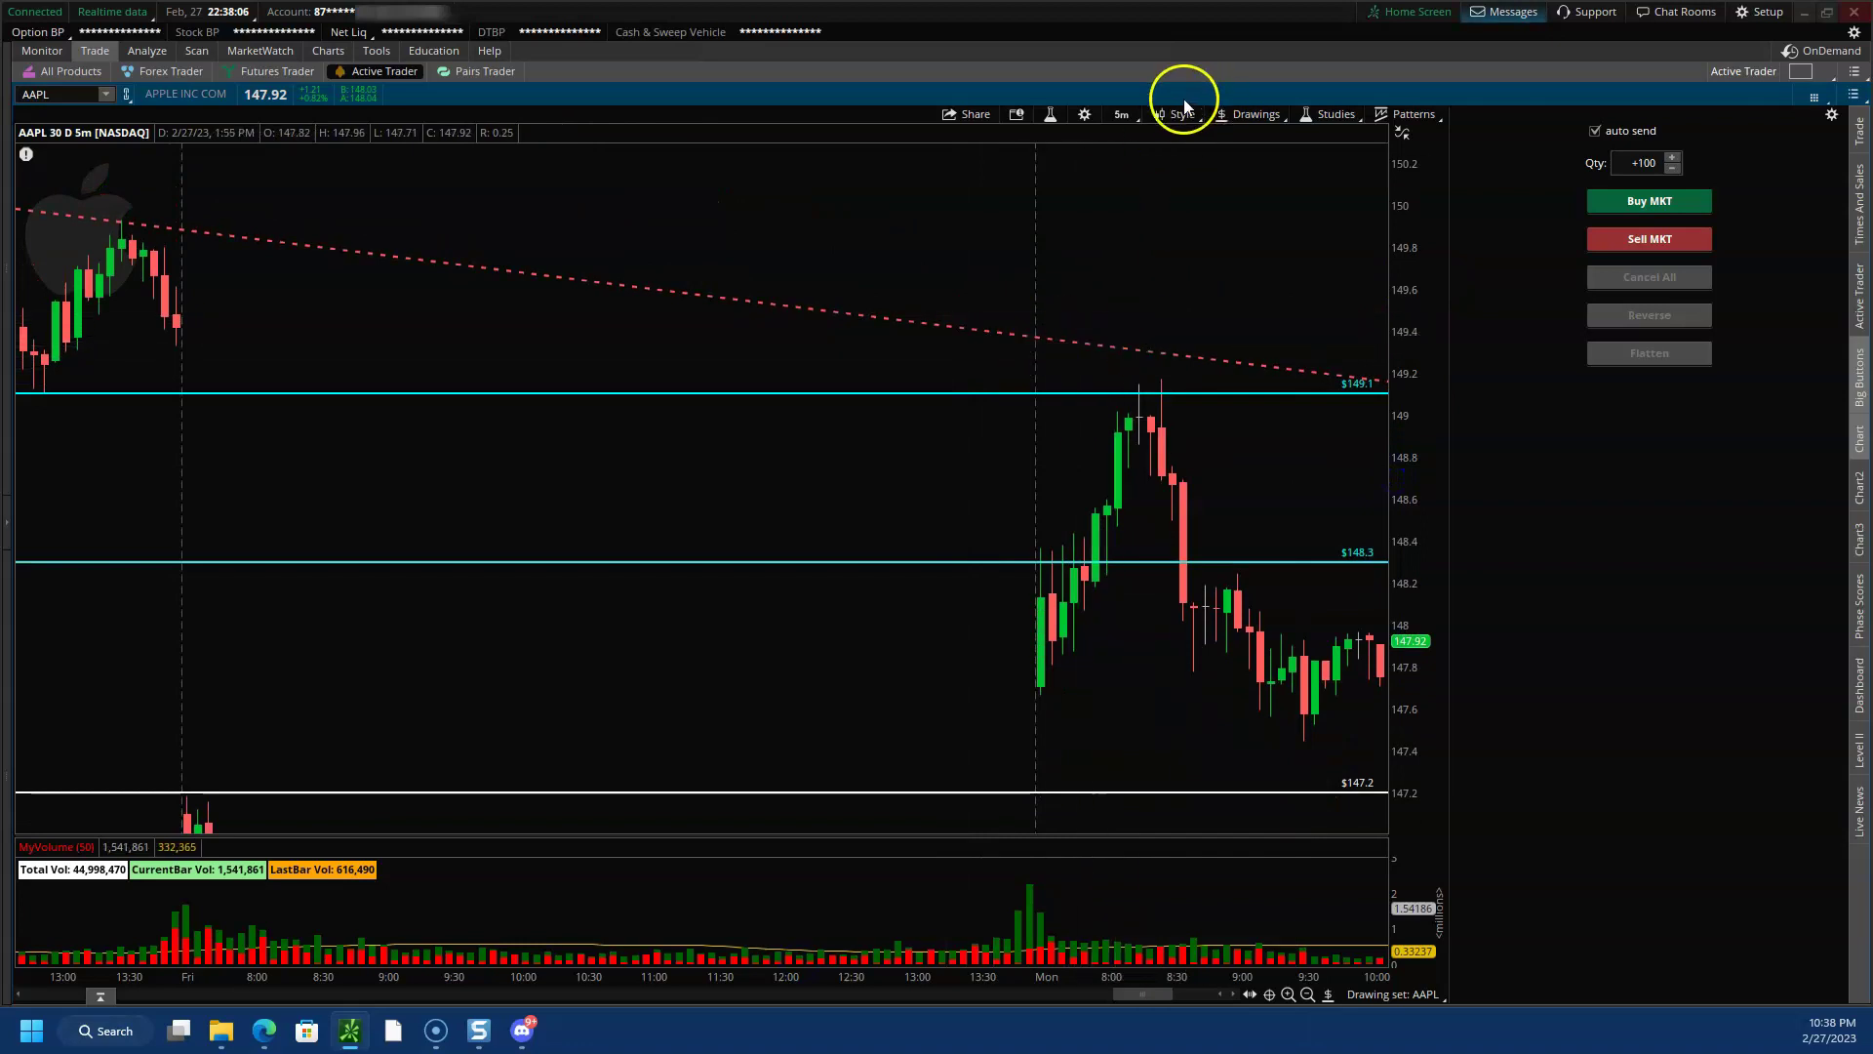
# - Set the AAPL chart to the 180 D : 1h time frame and examine Monday's candles against the downtrend line and $149.1
pyautogui.click(1126, 116)
pyautogui.click(1091, 269)
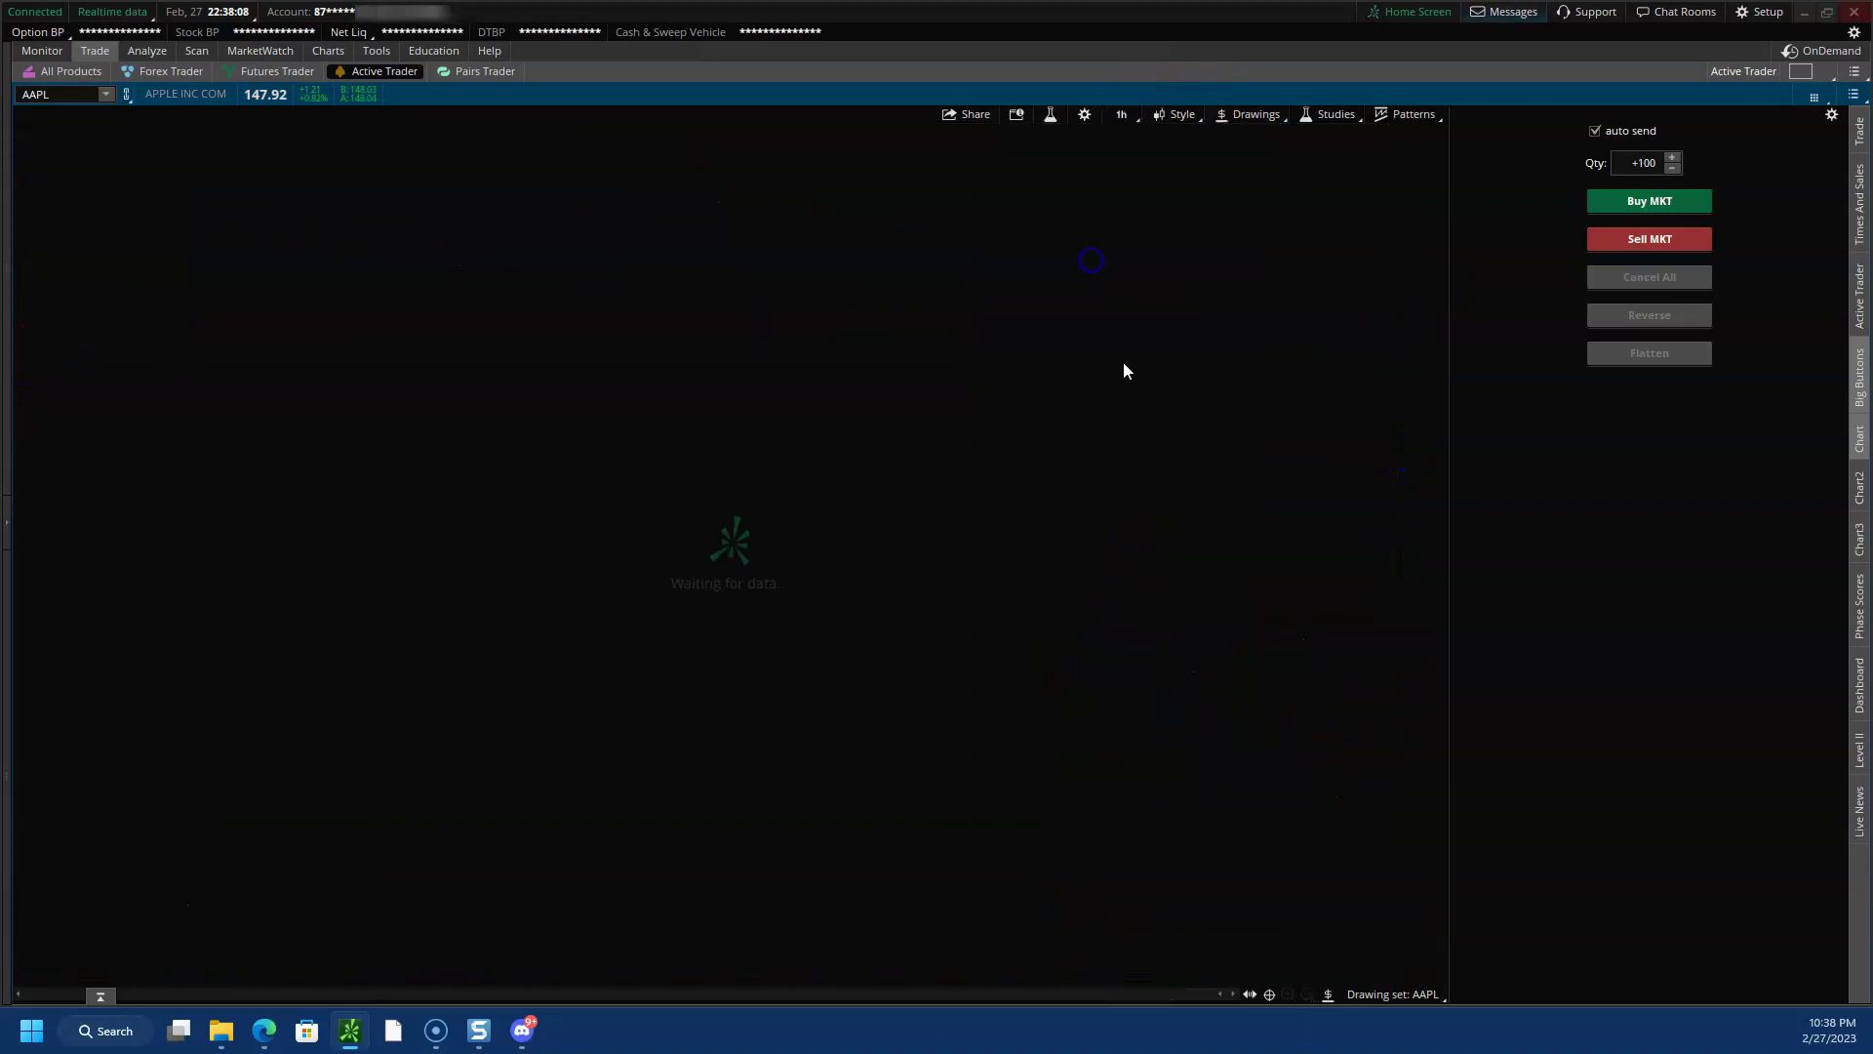
pyautogui.moveTo(439, 407); pyautogui.dragTo(1096, 835)
pyautogui.moveTo(1405, 568)
pyautogui.mouseDown()
pyautogui.moveTo(1404, 526)
pyautogui.moveTo(1401, 582)
pyautogui.mouseUp()
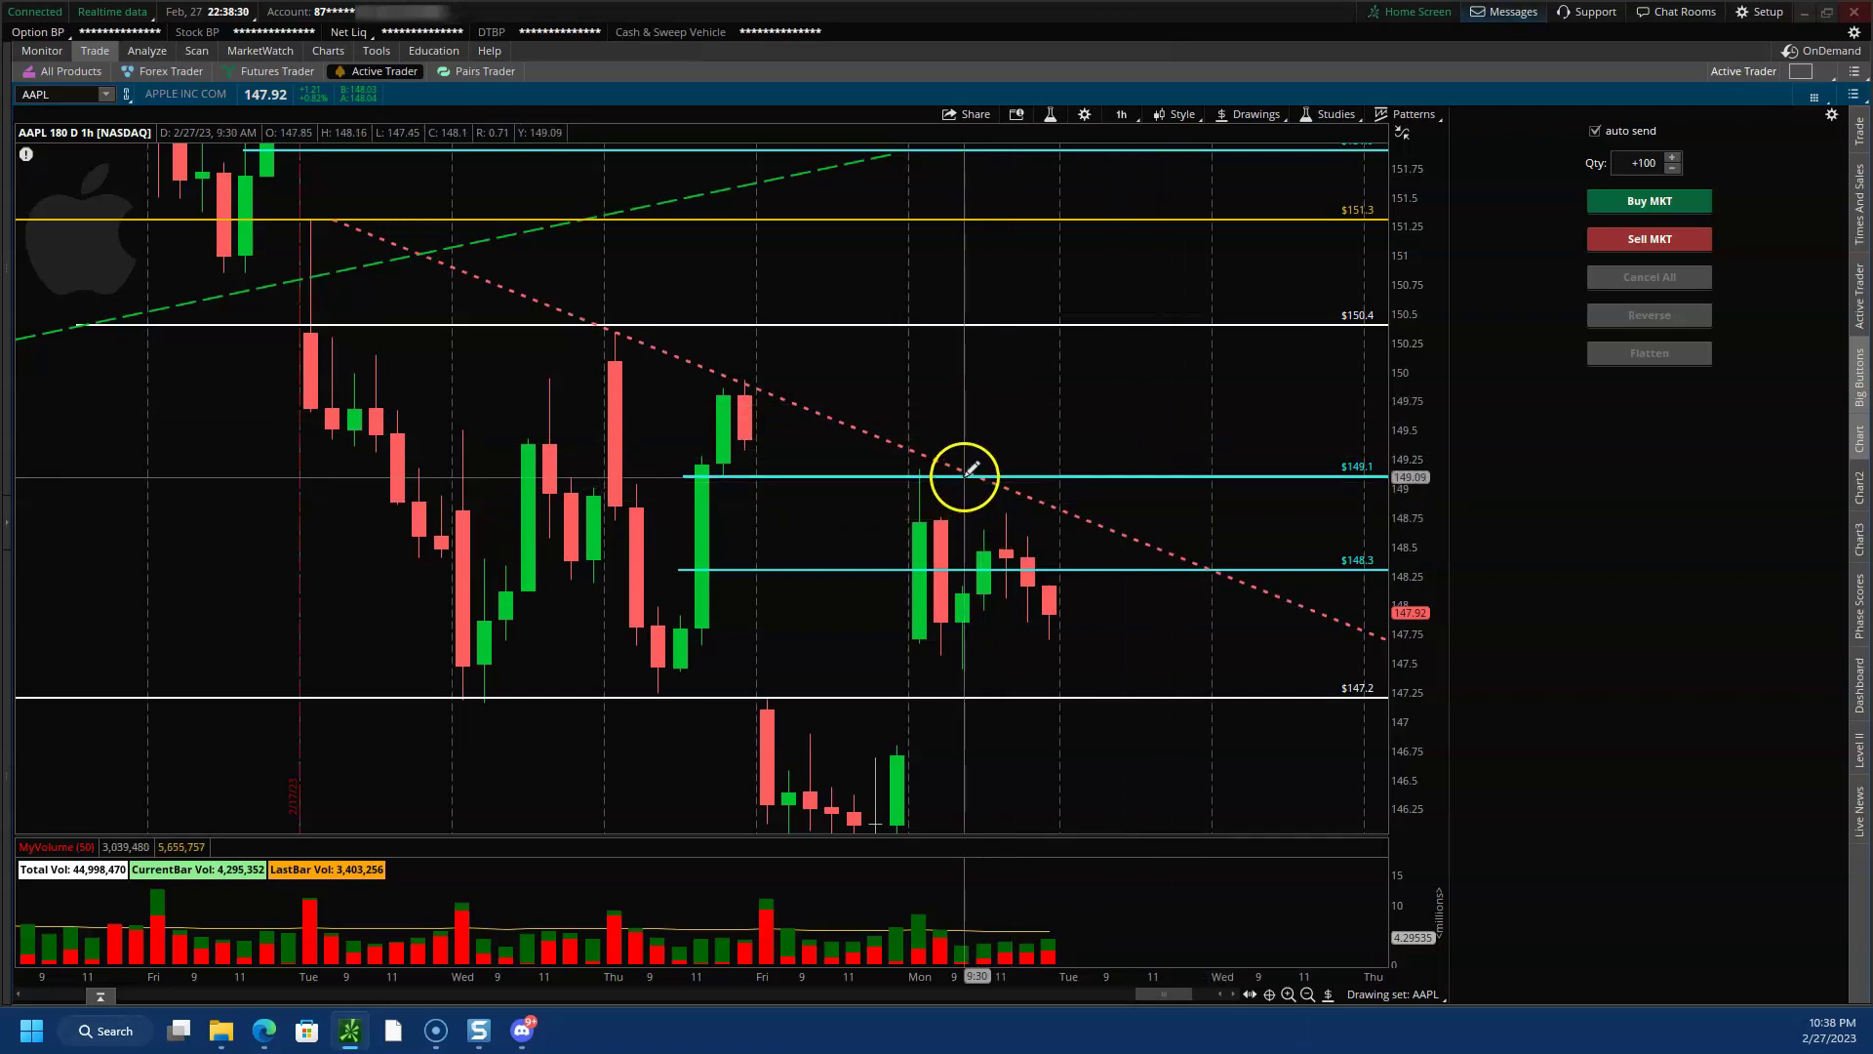
pyautogui.moveTo(976, 479)
pyautogui.mouseDown()
pyautogui.moveTo(995, 565)
pyautogui.moveTo(952, 491)
pyautogui.moveTo(995, 651)
pyautogui.moveTo(1000, 592)
pyautogui.moveTo(981, 570)
pyautogui.moveTo(942, 588)
pyautogui.mouseUp()
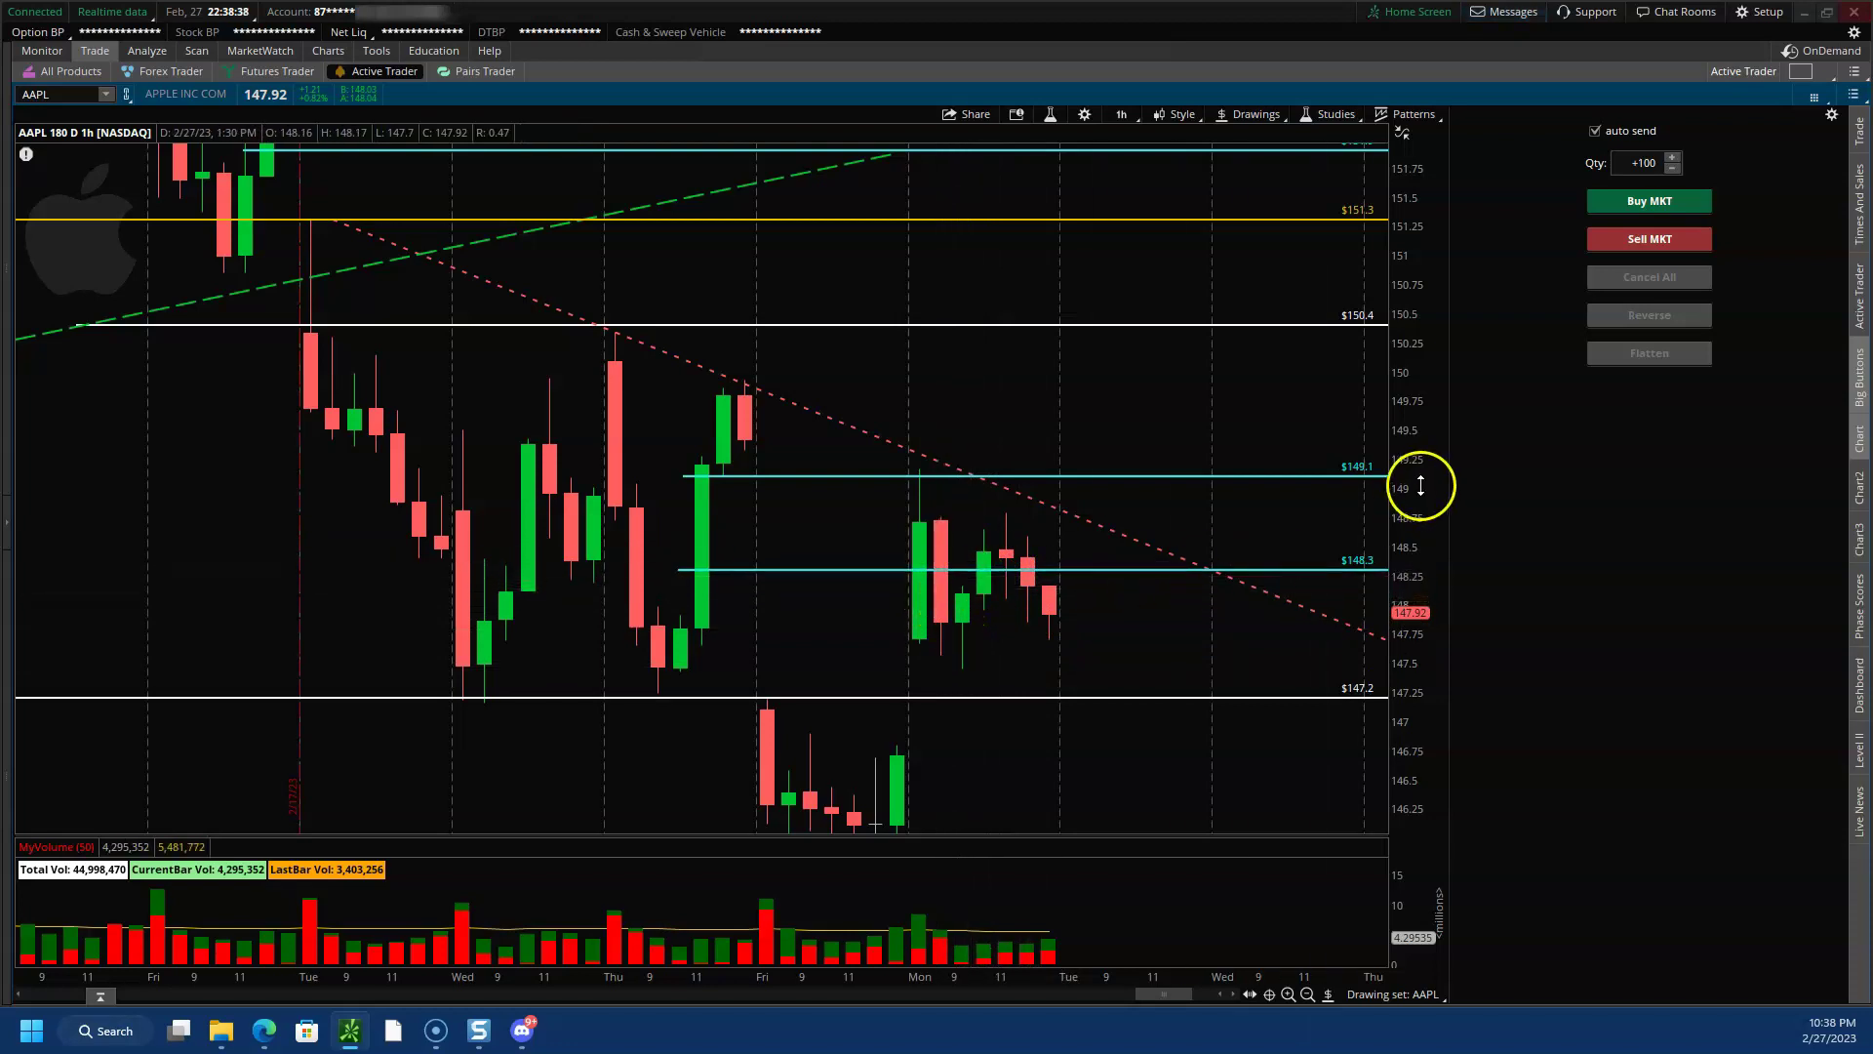
pyautogui.moveTo(1421, 452); pyautogui.dragTo(1414, 485)
pyautogui.moveTo(606, 377); pyautogui.dragTo(1270, 762)
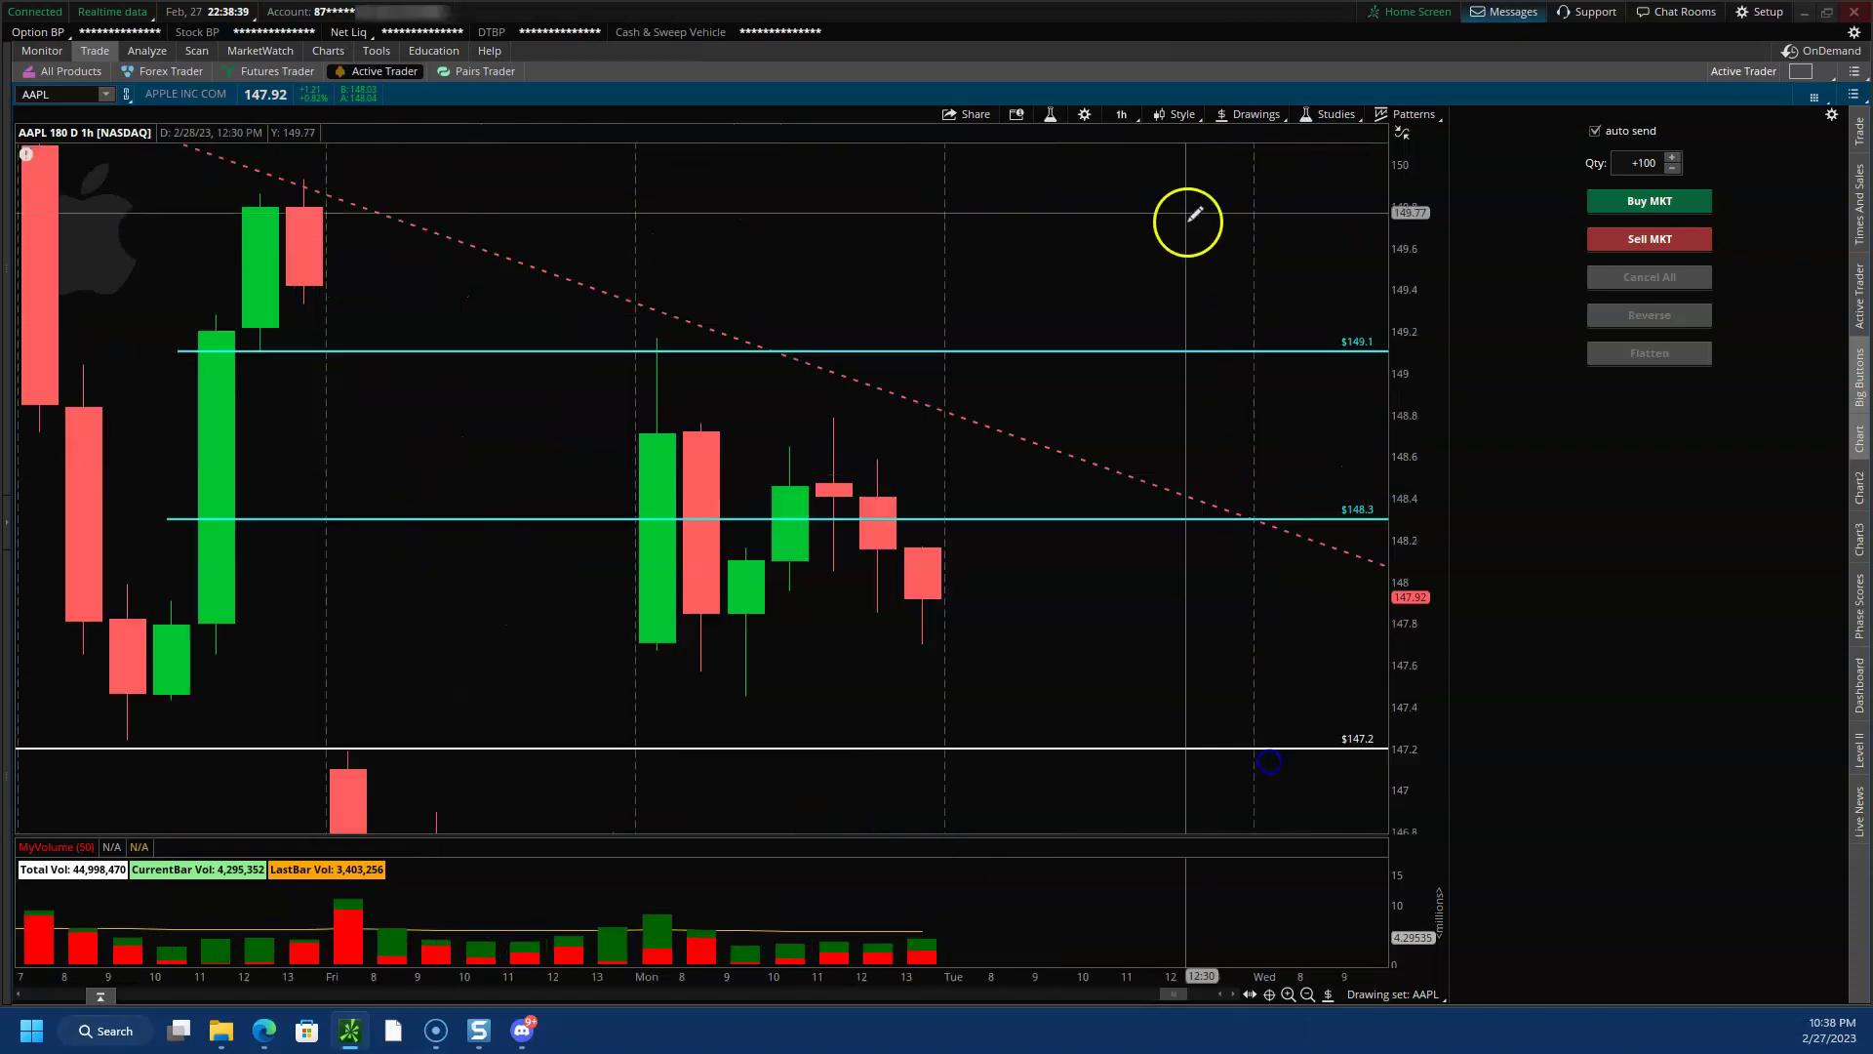
# - Set the AAPL chart back to 30 D : 5m and frame Monday's full session between $147.2 and $149.1
pyautogui.click(1121, 115)
pyautogui.click(1109, 217)
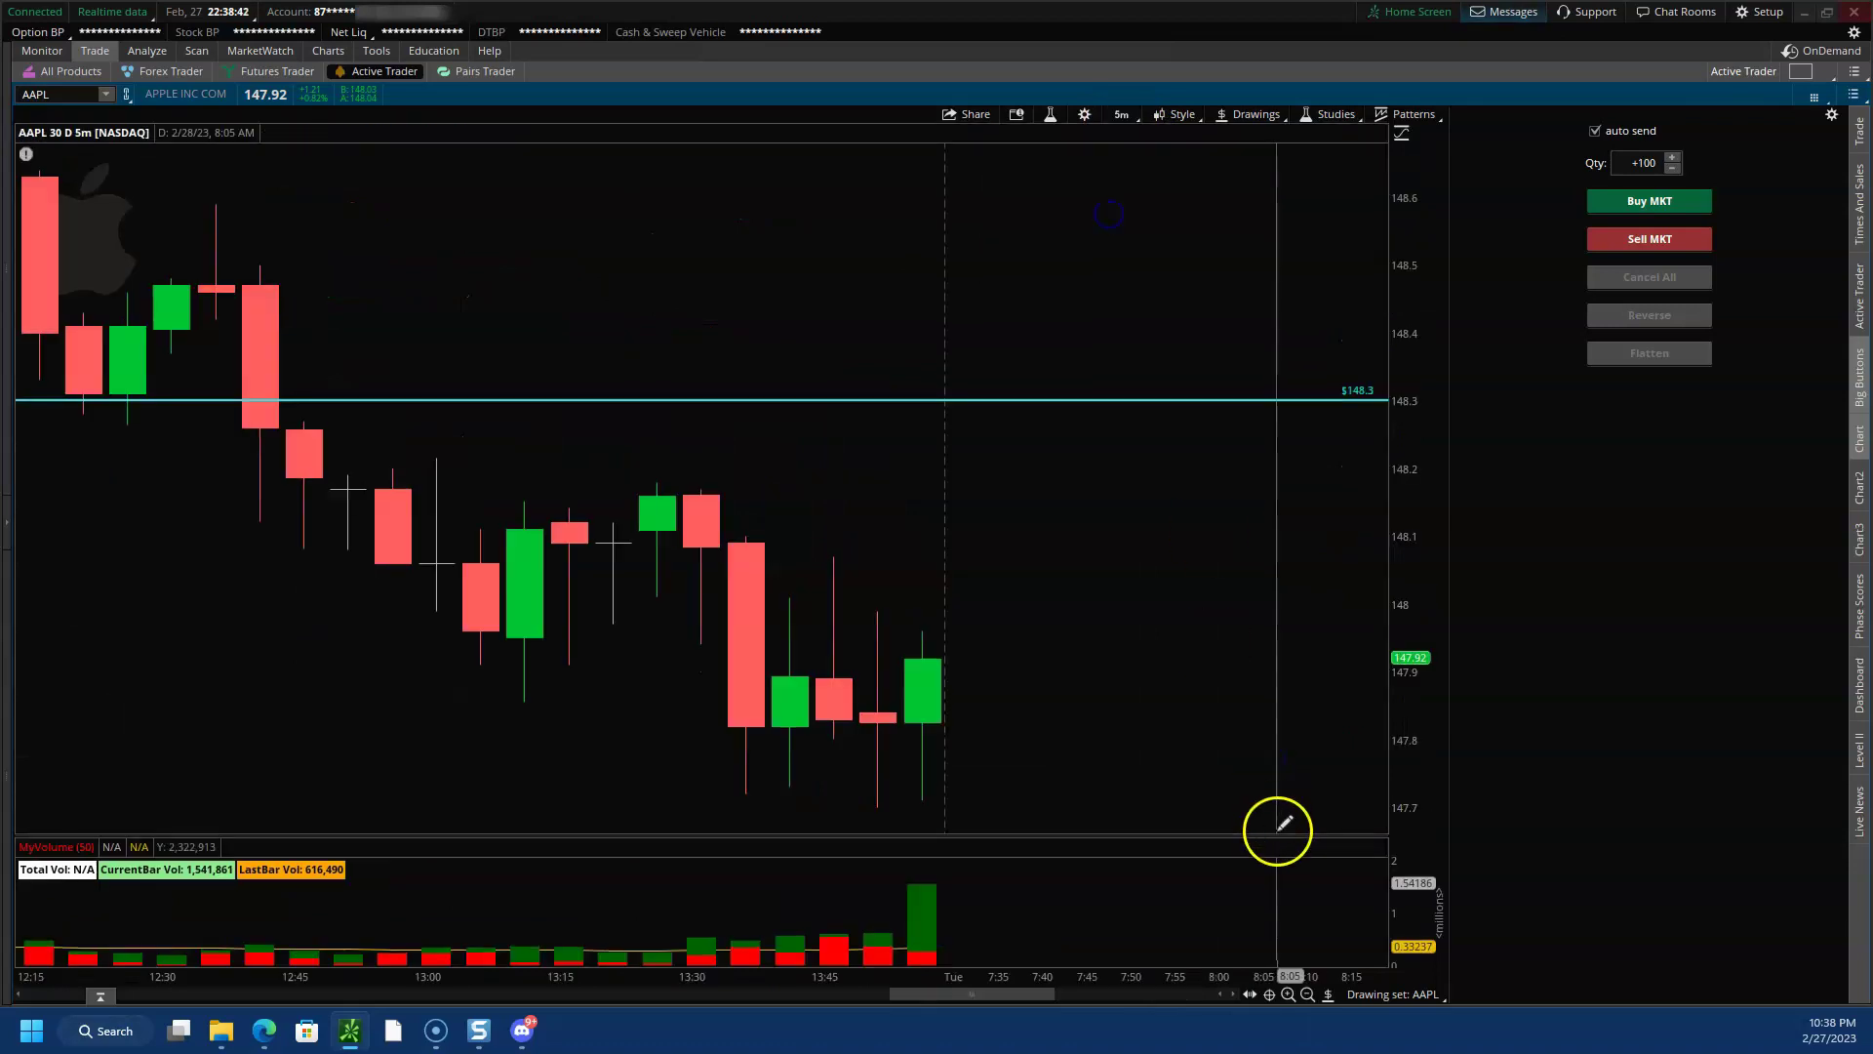
pyautogui.click(1309, 994)
pyautogui.click(1309, 994)
pyautogui.moveTo(1422, 414); pyautogui.dragTo(1431, 487)
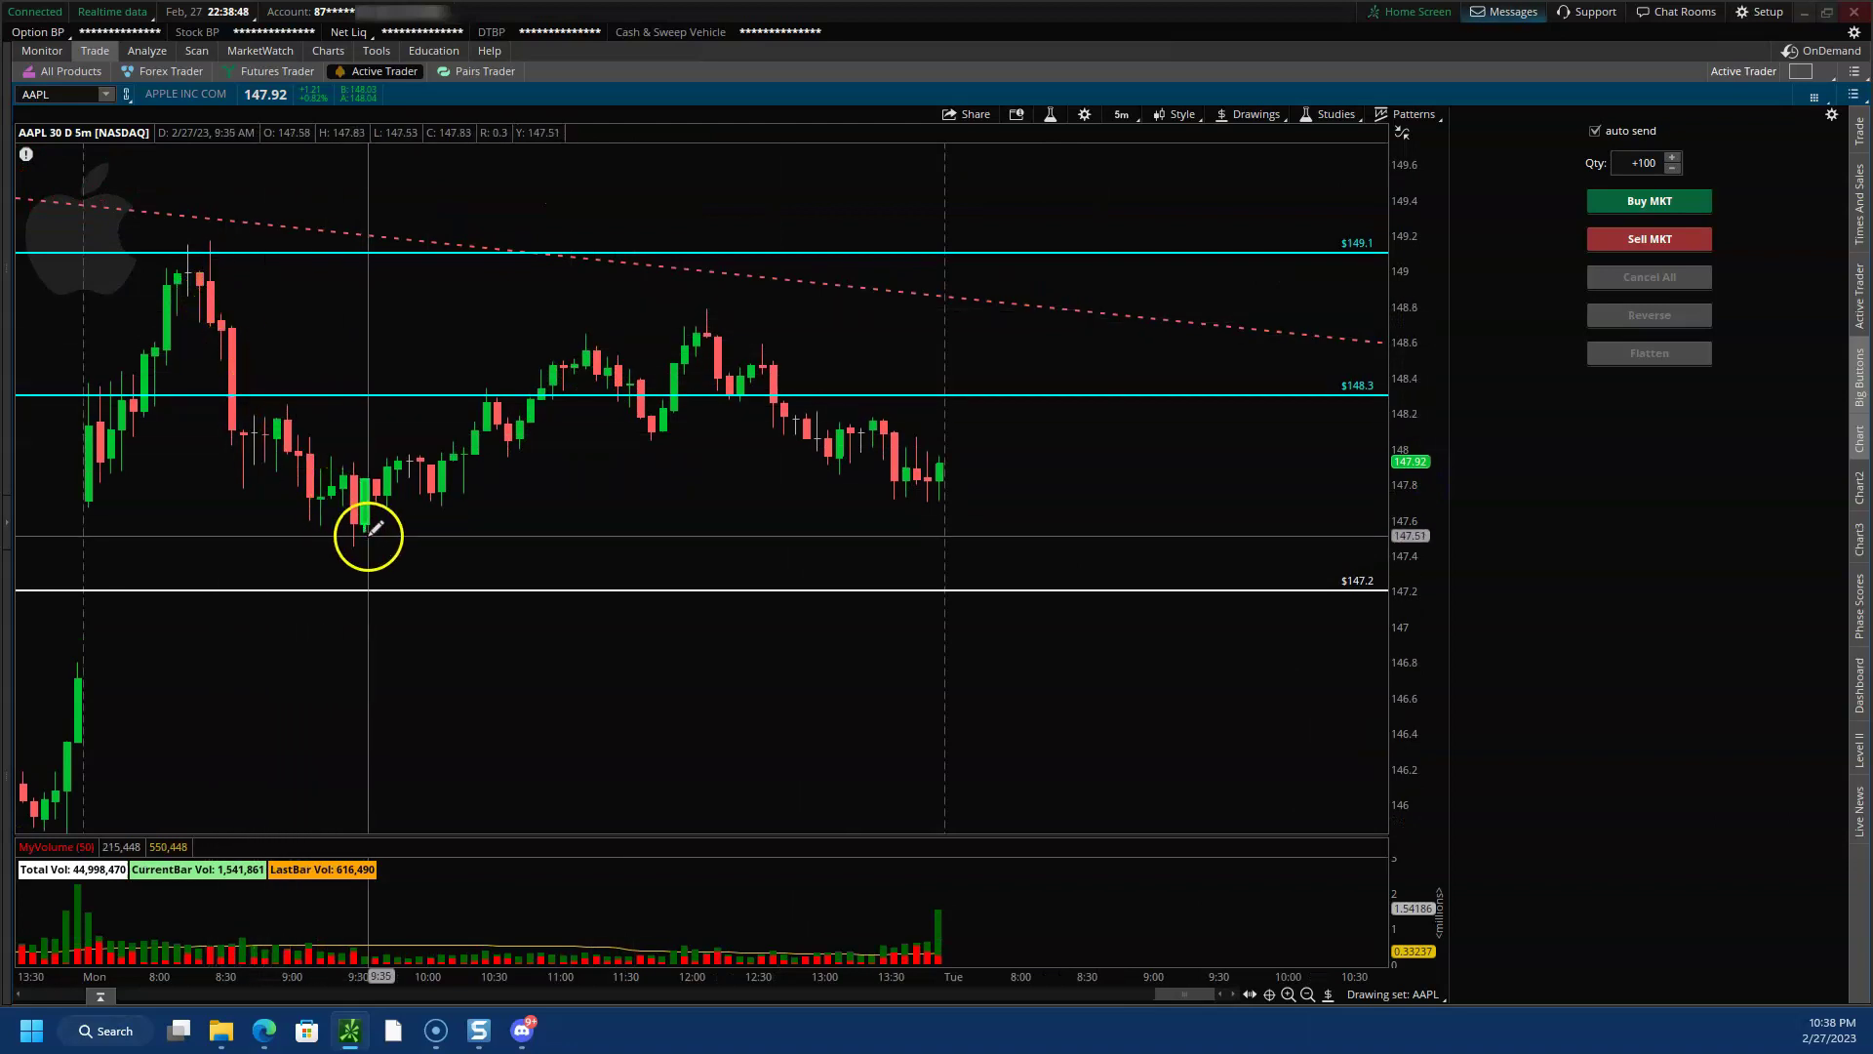
pyautogui.moveTo(488, 976); pyautogui.dragTo(614, 903)
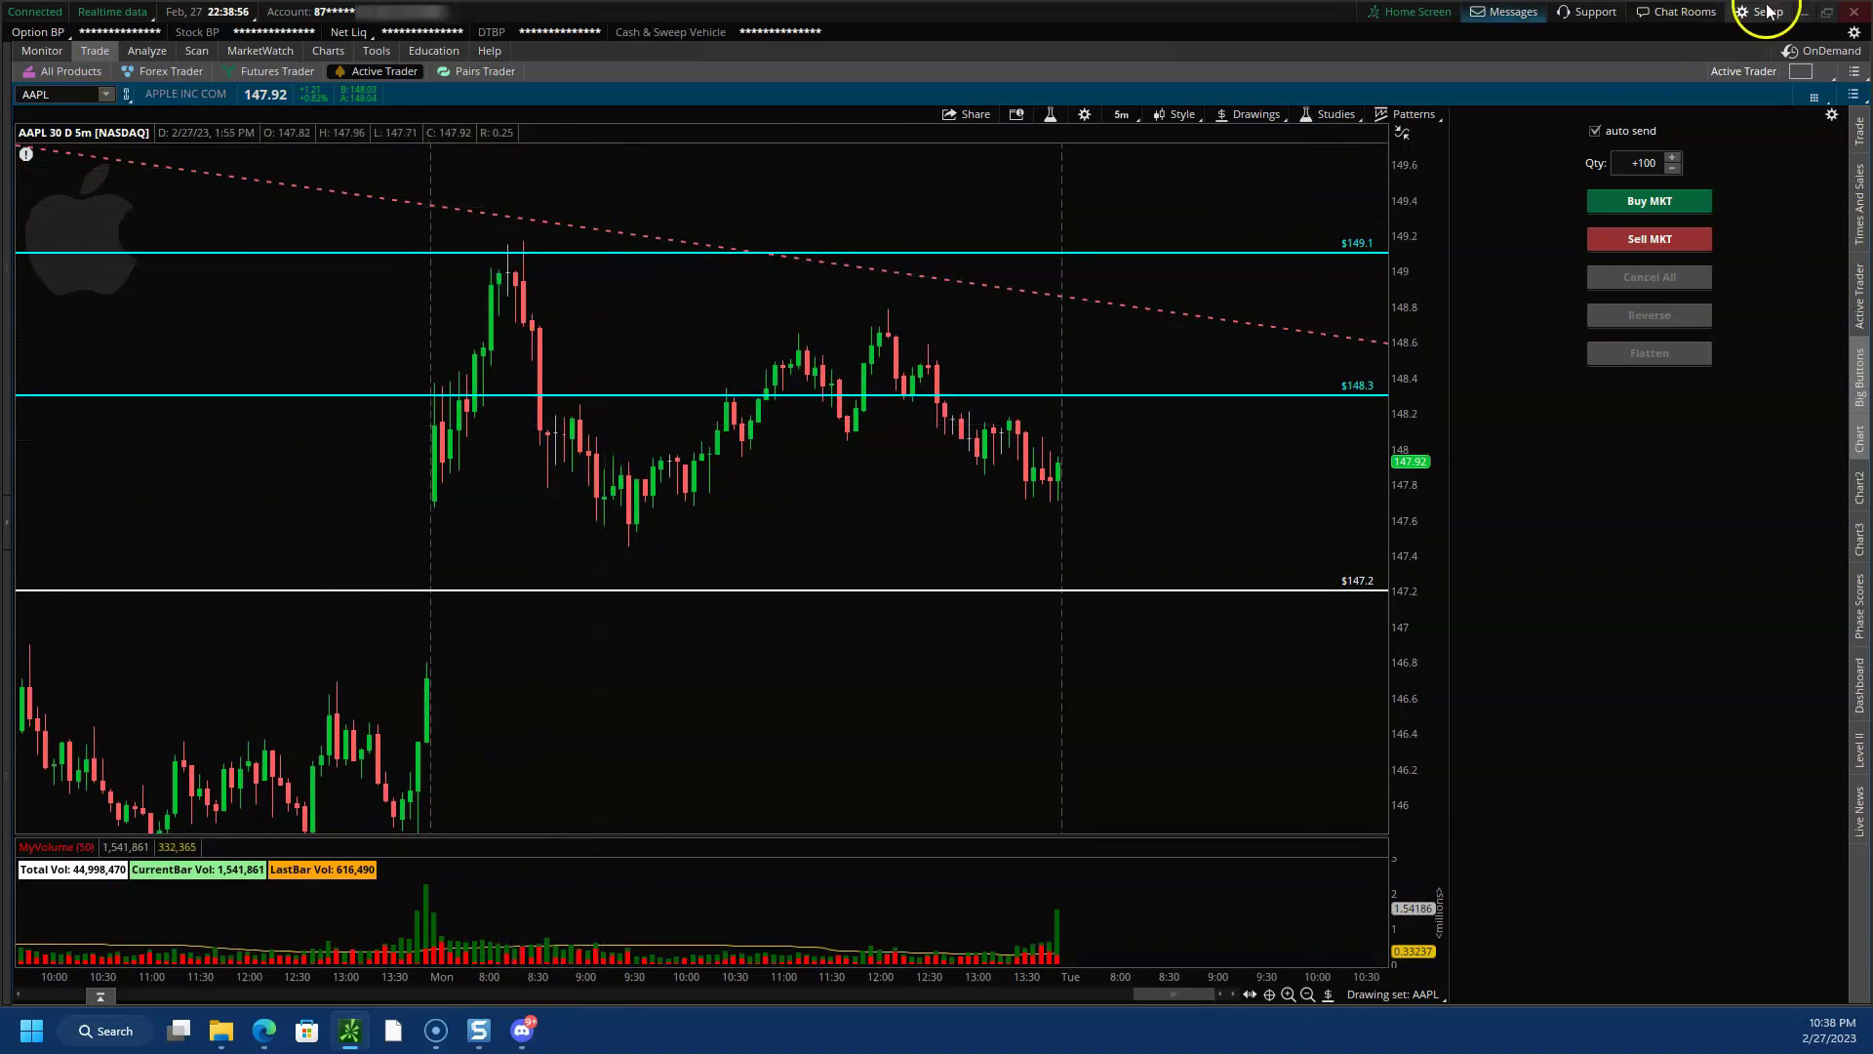
# - Return to Discord, enlarge the annotated NFLX chart image to review its uptrend line notes, and close it
pyautogui.click(1804, 15)
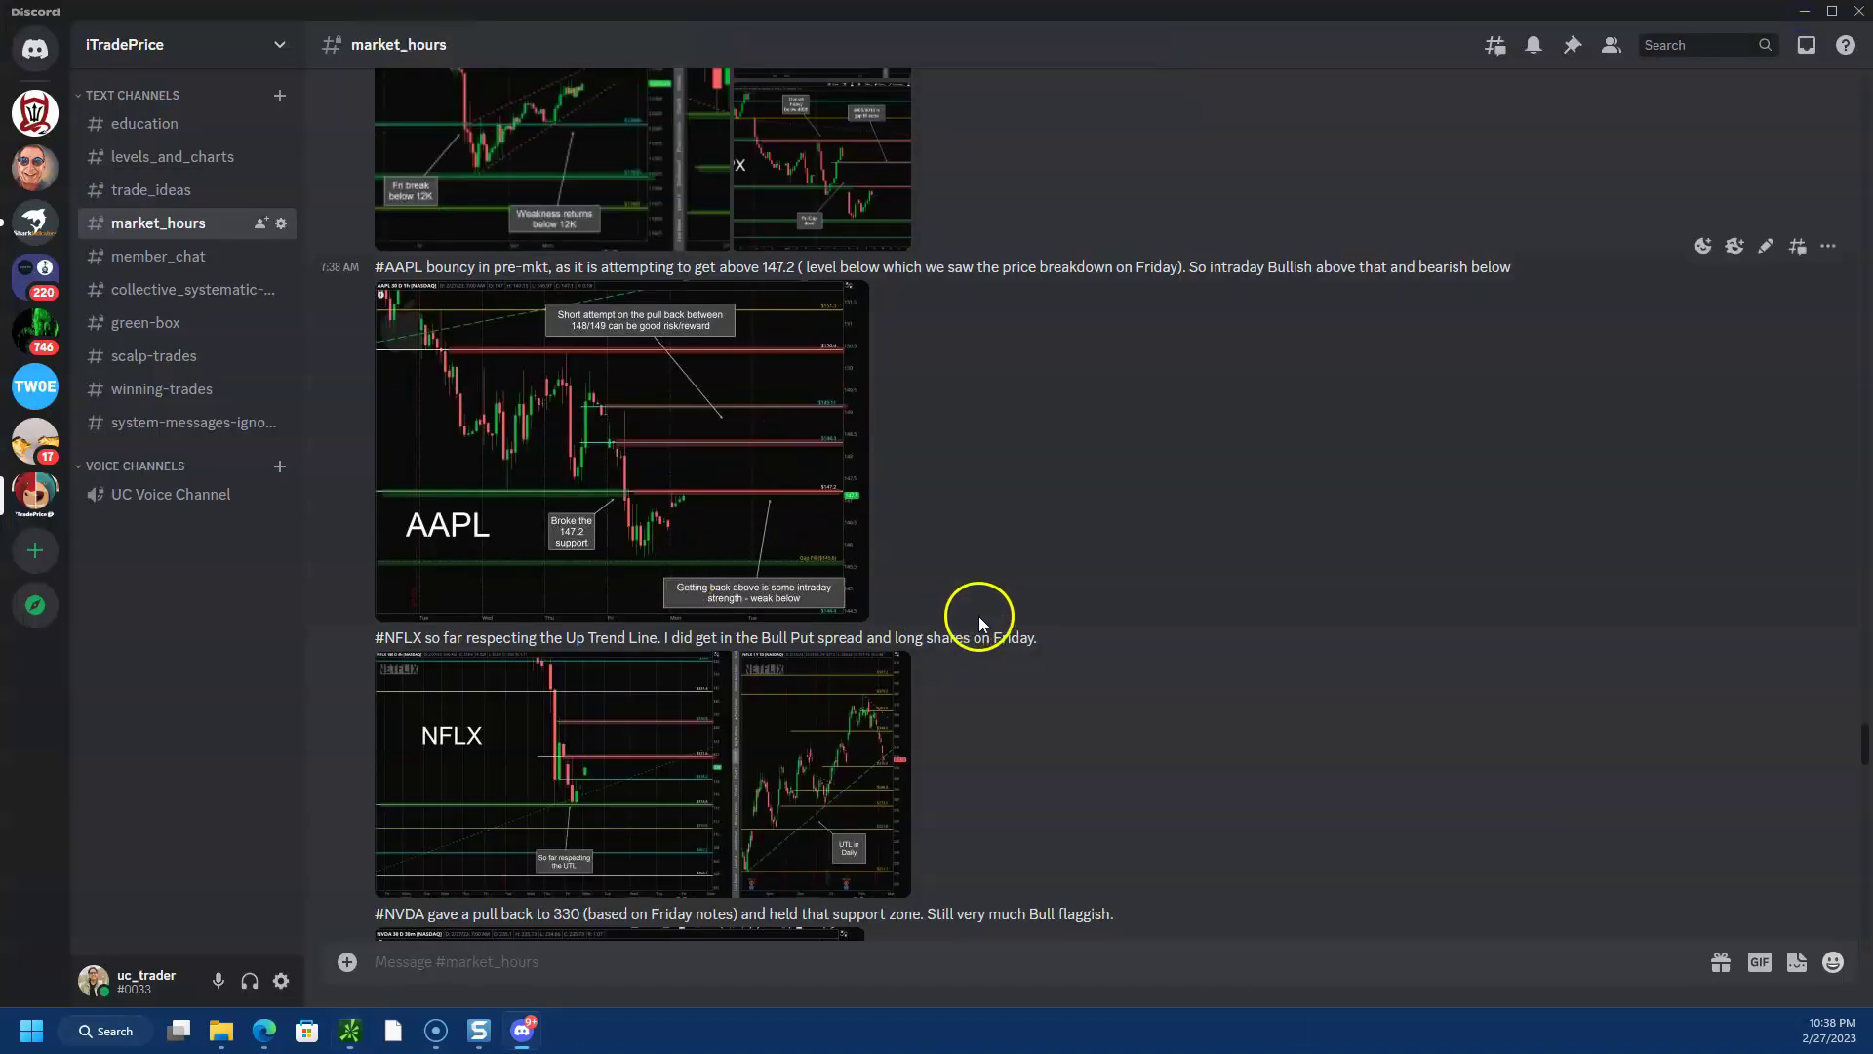
pyautogui.click(681, 781)
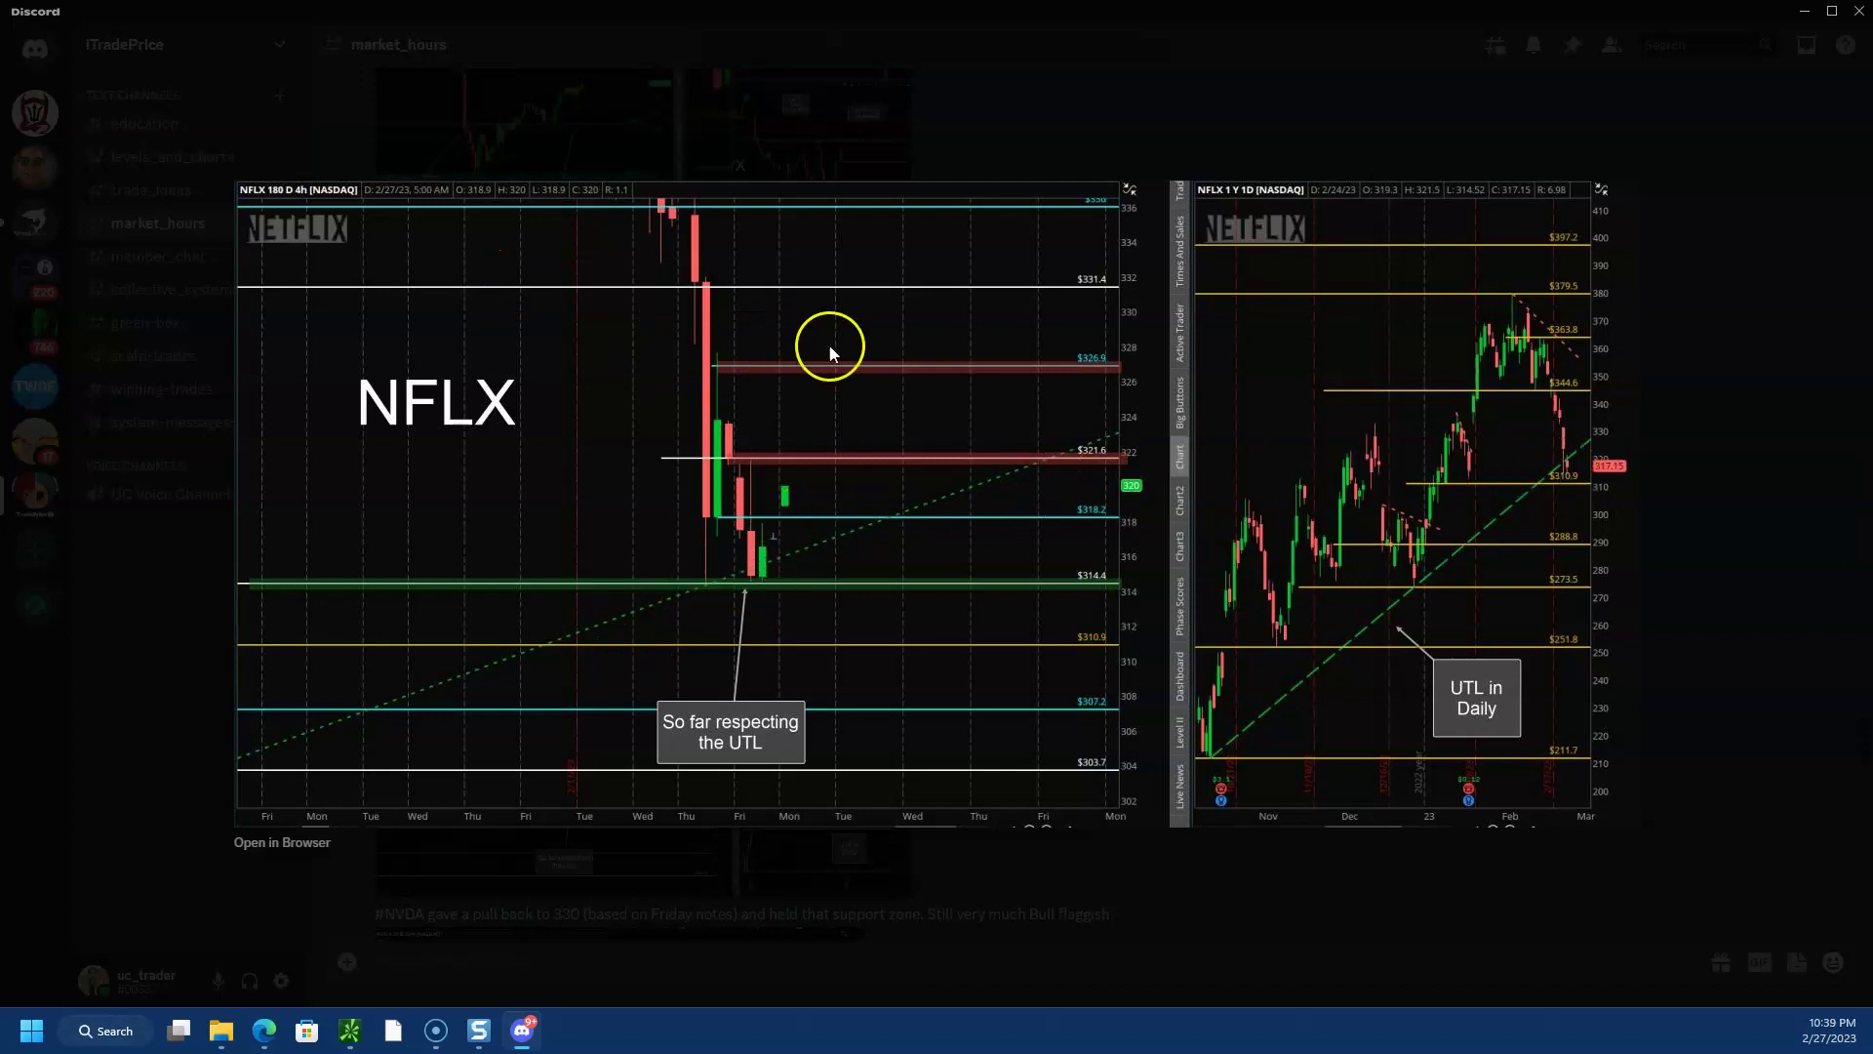
pyautogui.click(1661, 465)
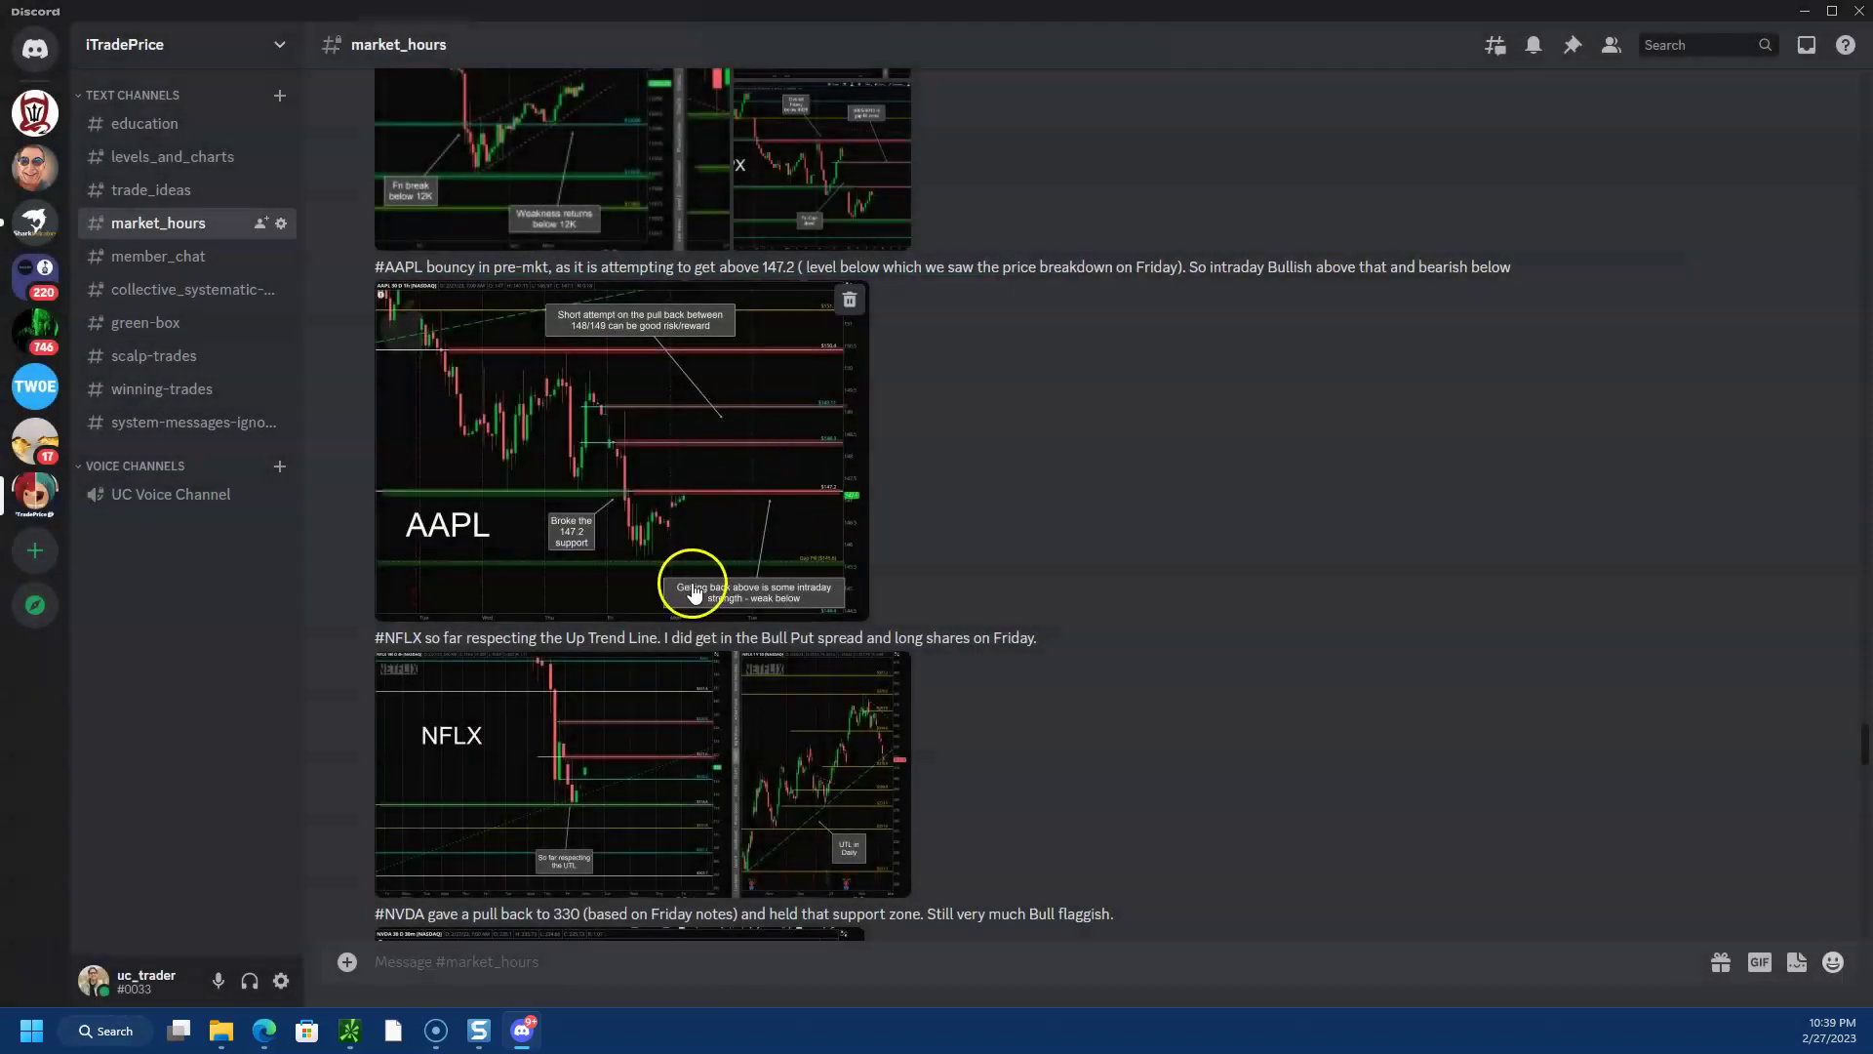
# - Switch to thinkorswim, load NFLX on the 5-minute chart and widen the view to several trading days
pyautogui.hotkey('alt', 'Tab')
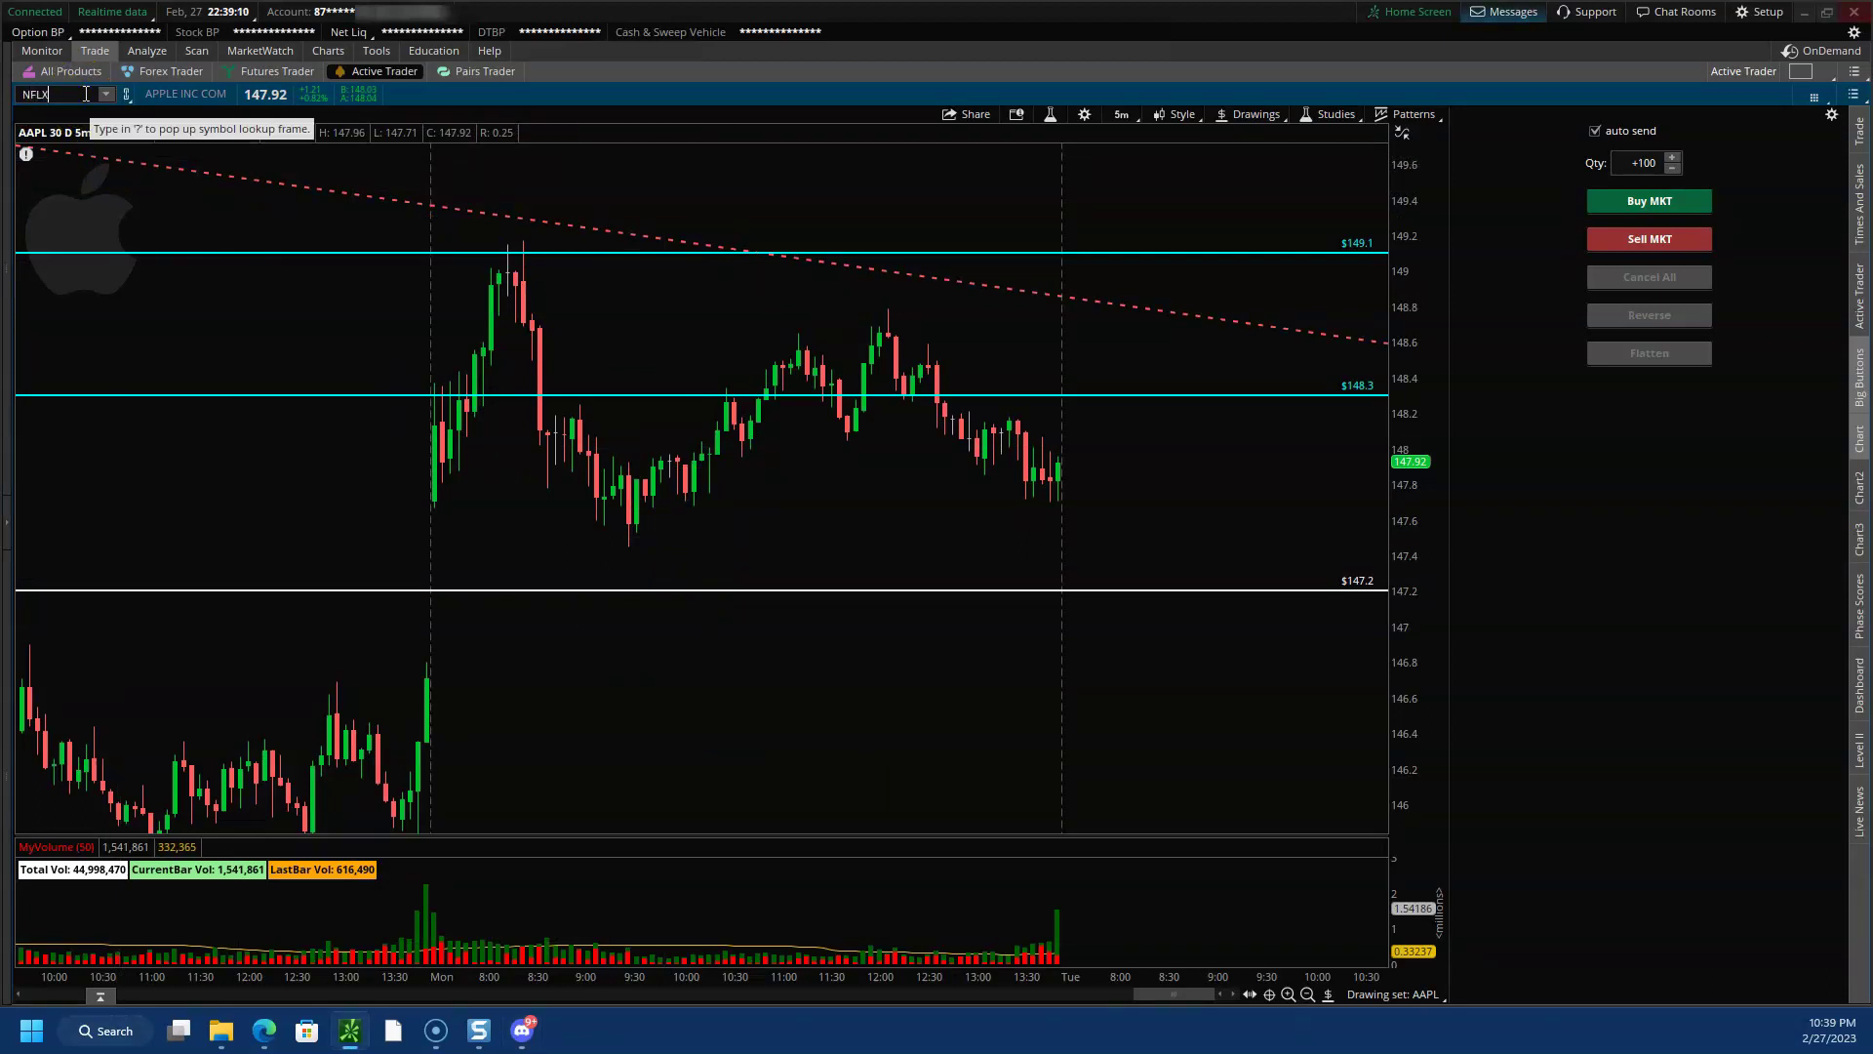
pyautogui.press('Return')
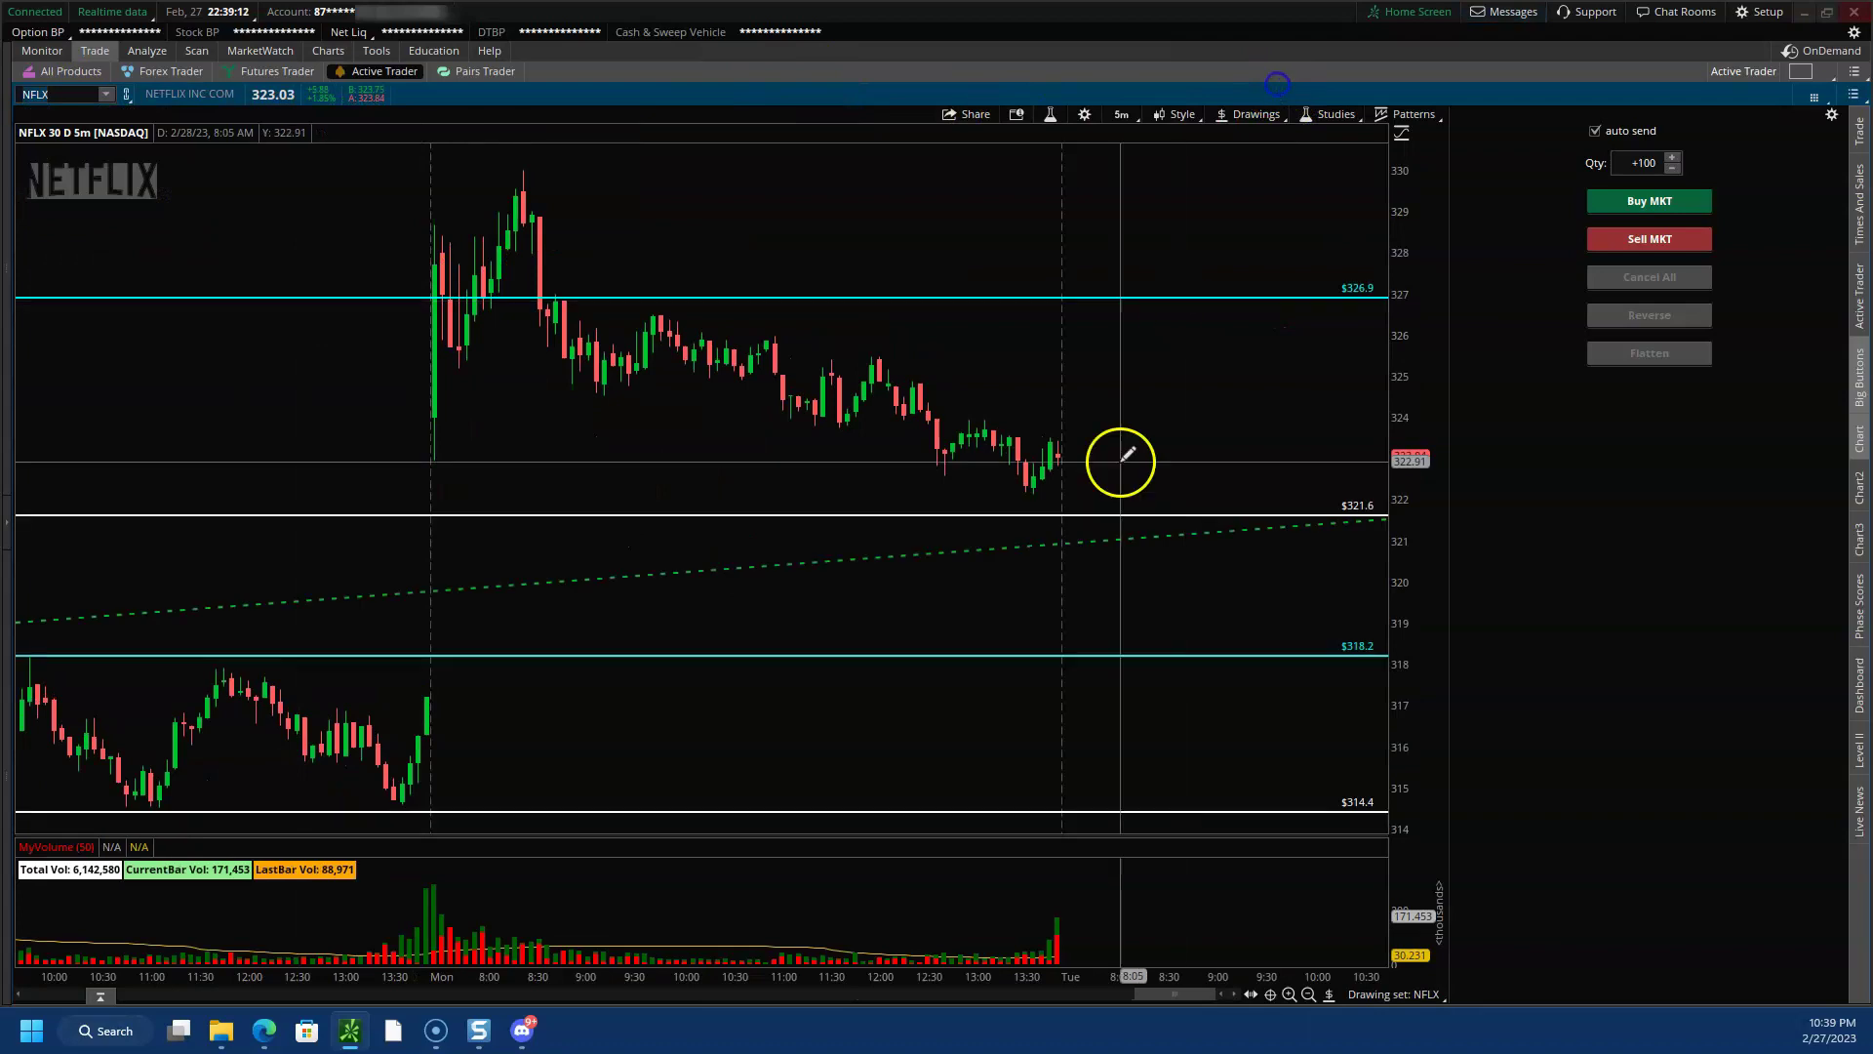
pyautogui.click(1308, 995)
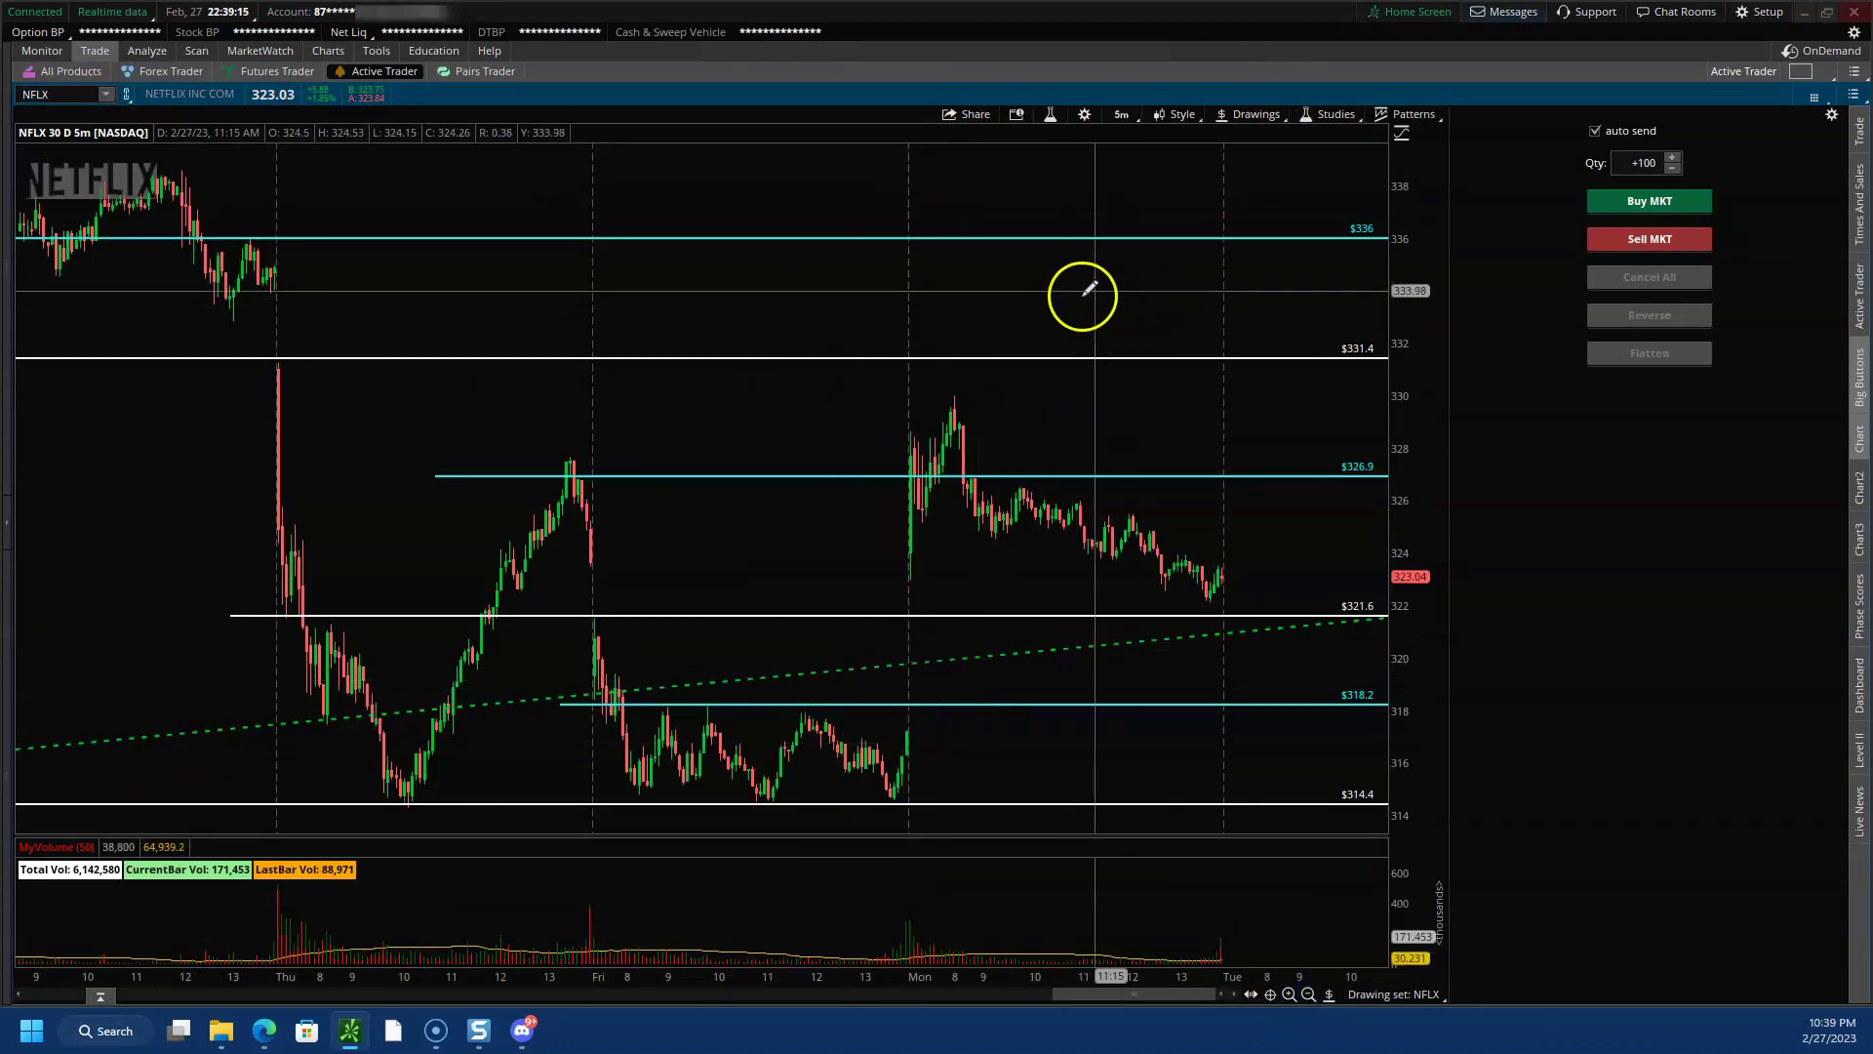
# - Set the NFLX chart to the 180 D : 4h time frame and examine Monday's candles around $326.9 above the dotted uptrend line
pyautogui.click(1121, 114)
pyautogui.click(1098, 289)
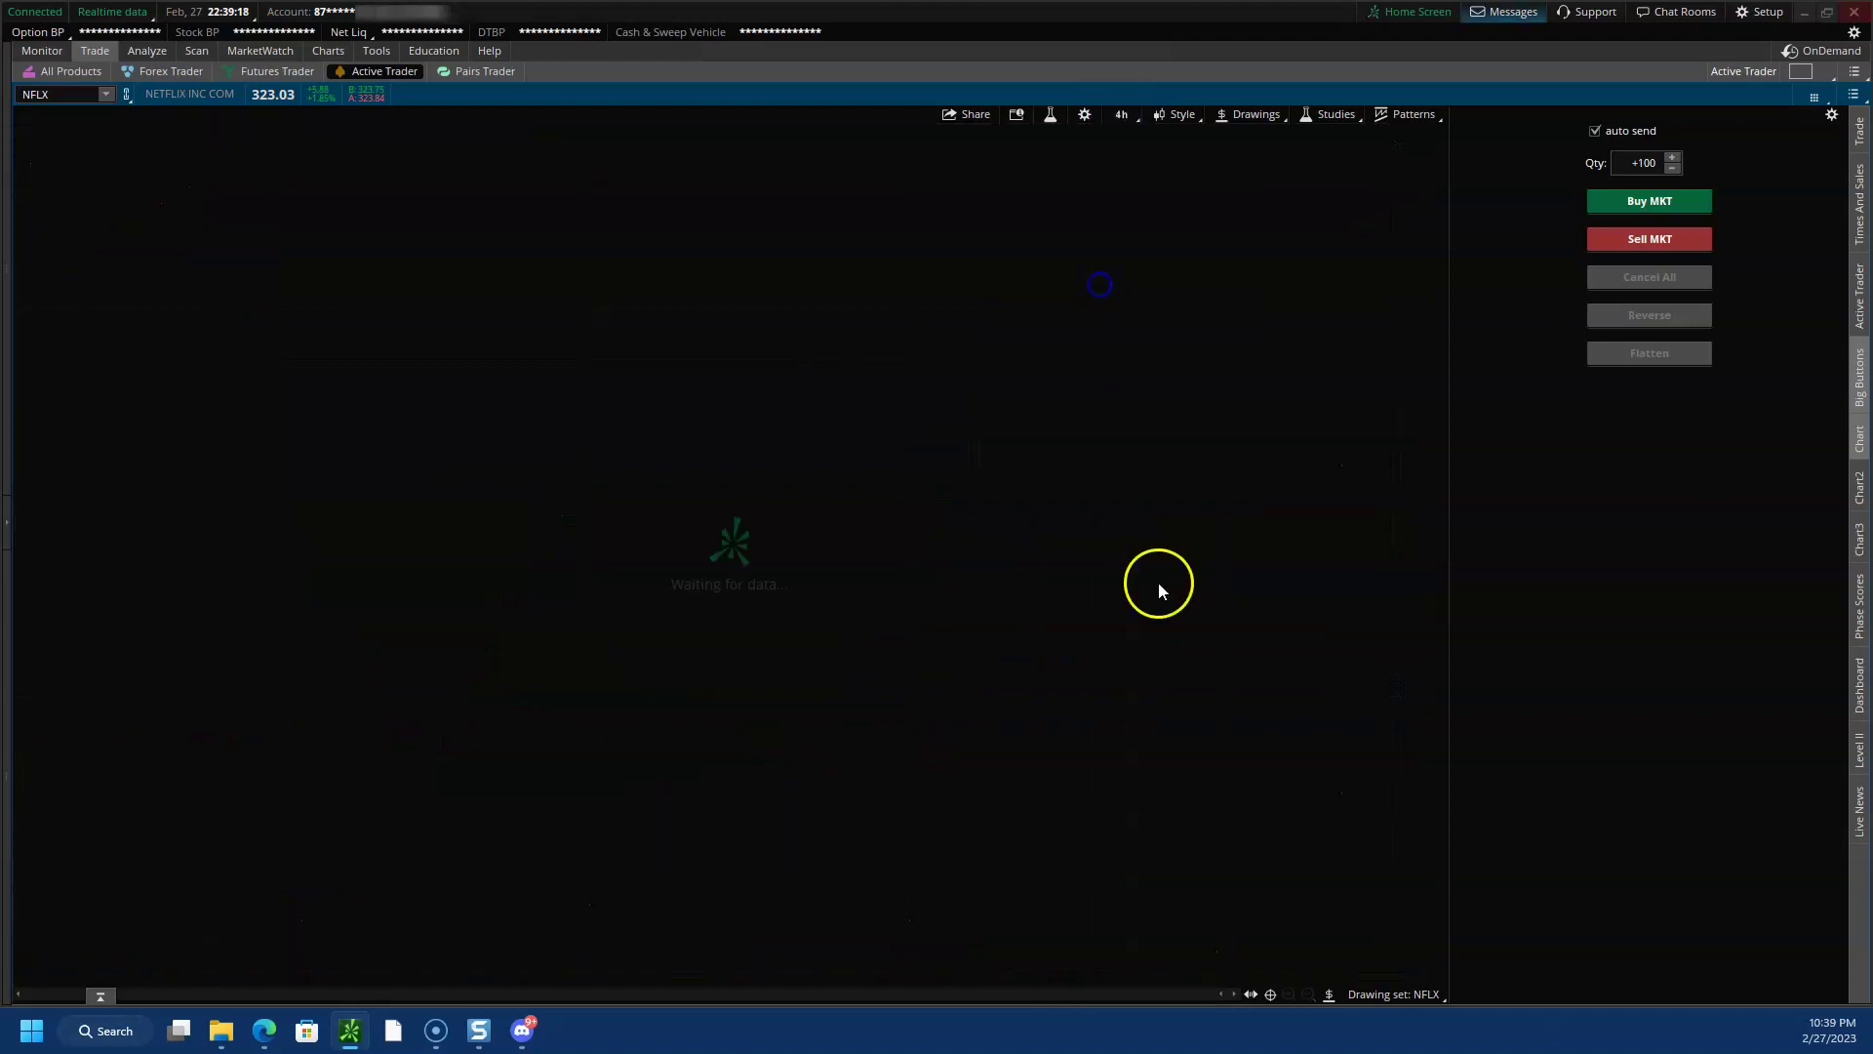
pyautogui.moveTo(690, 372); pyautogui.dragTo(1173, 676)
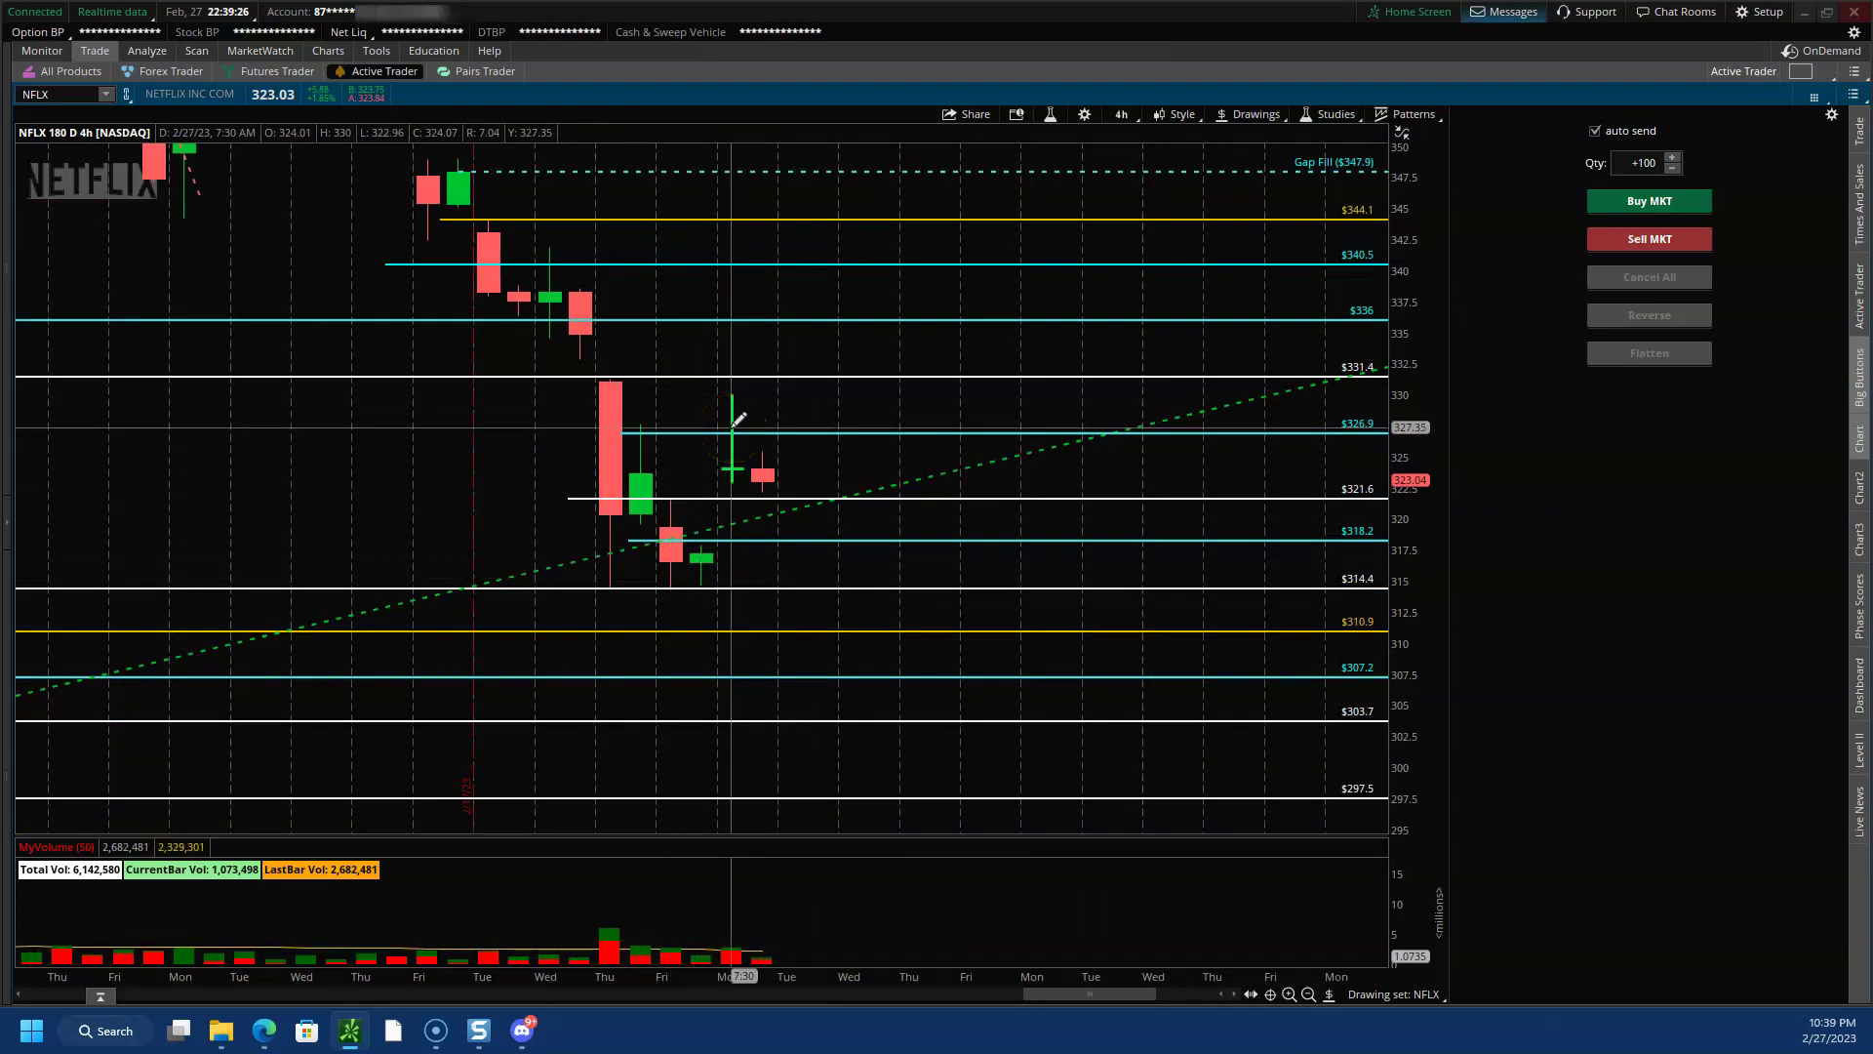
pyautogui.moveTo(618, 975); pyautogui.dragTo(744, 961)
pyautogui.moveTo(1419, 392); pyautogui.dragTo(1410, 448)
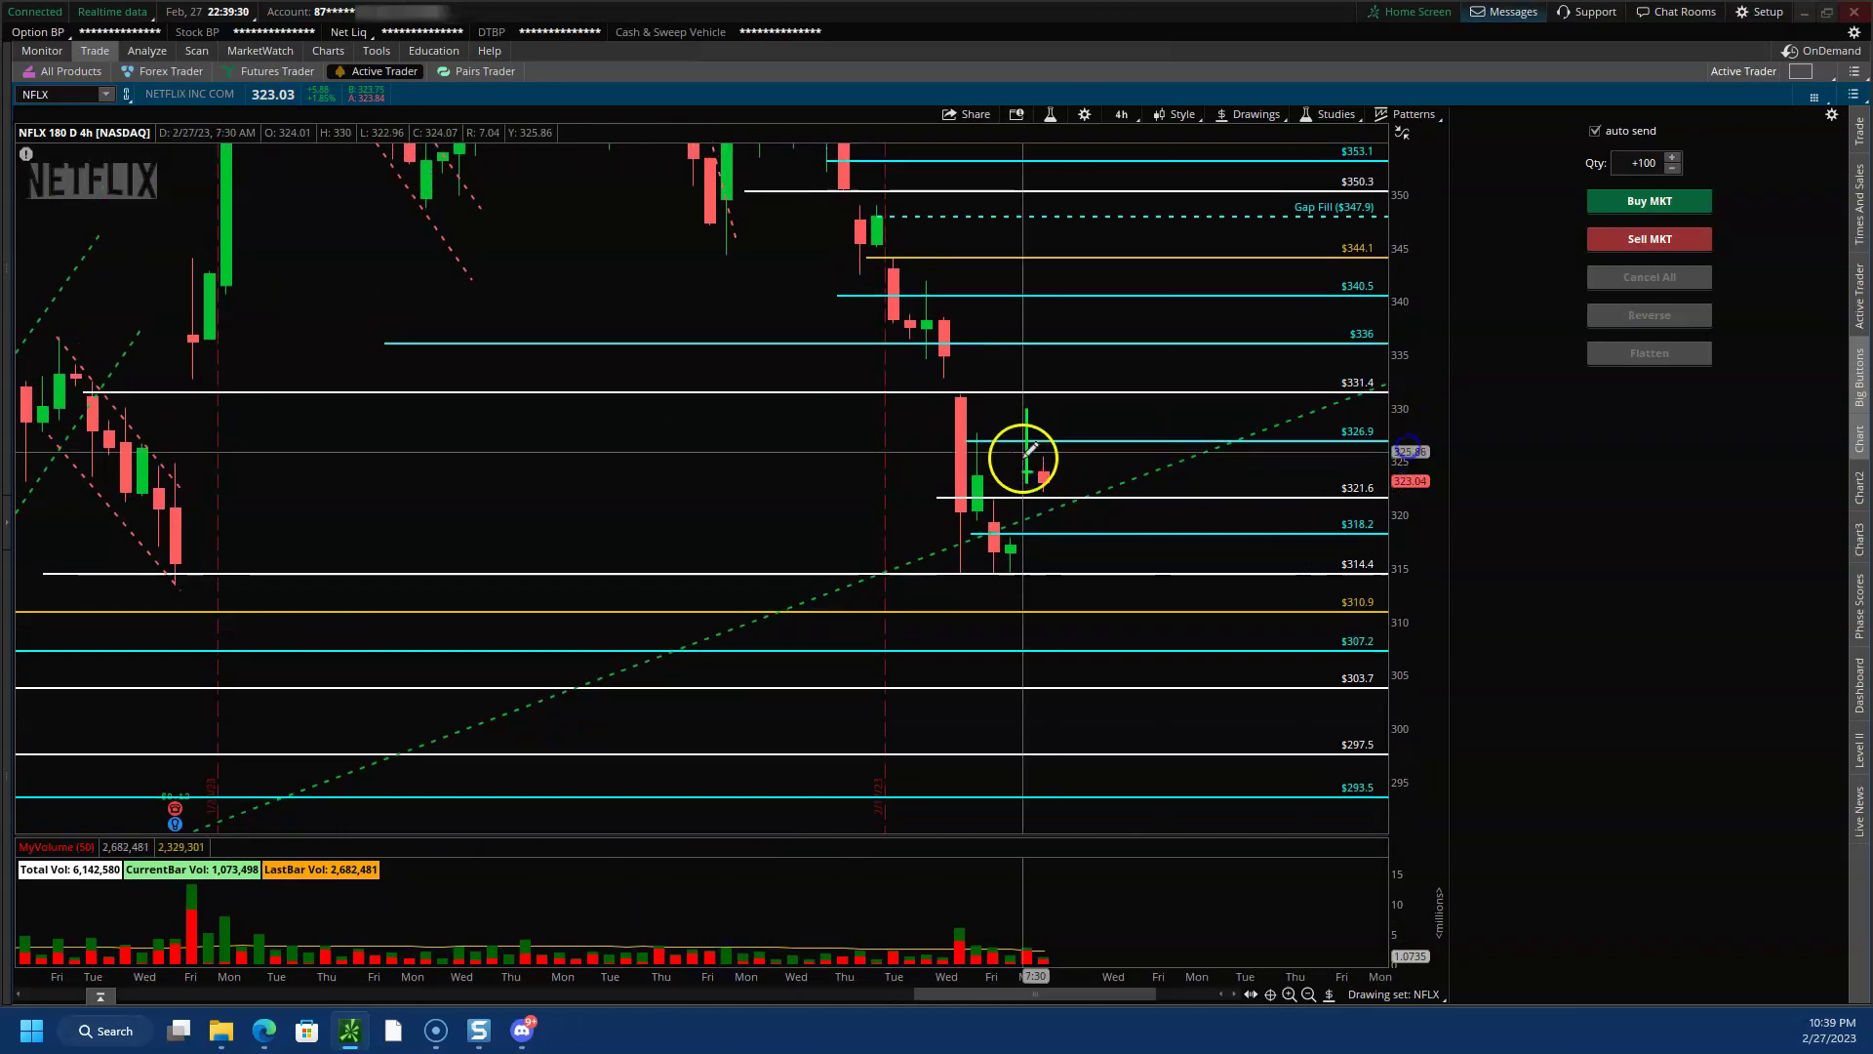
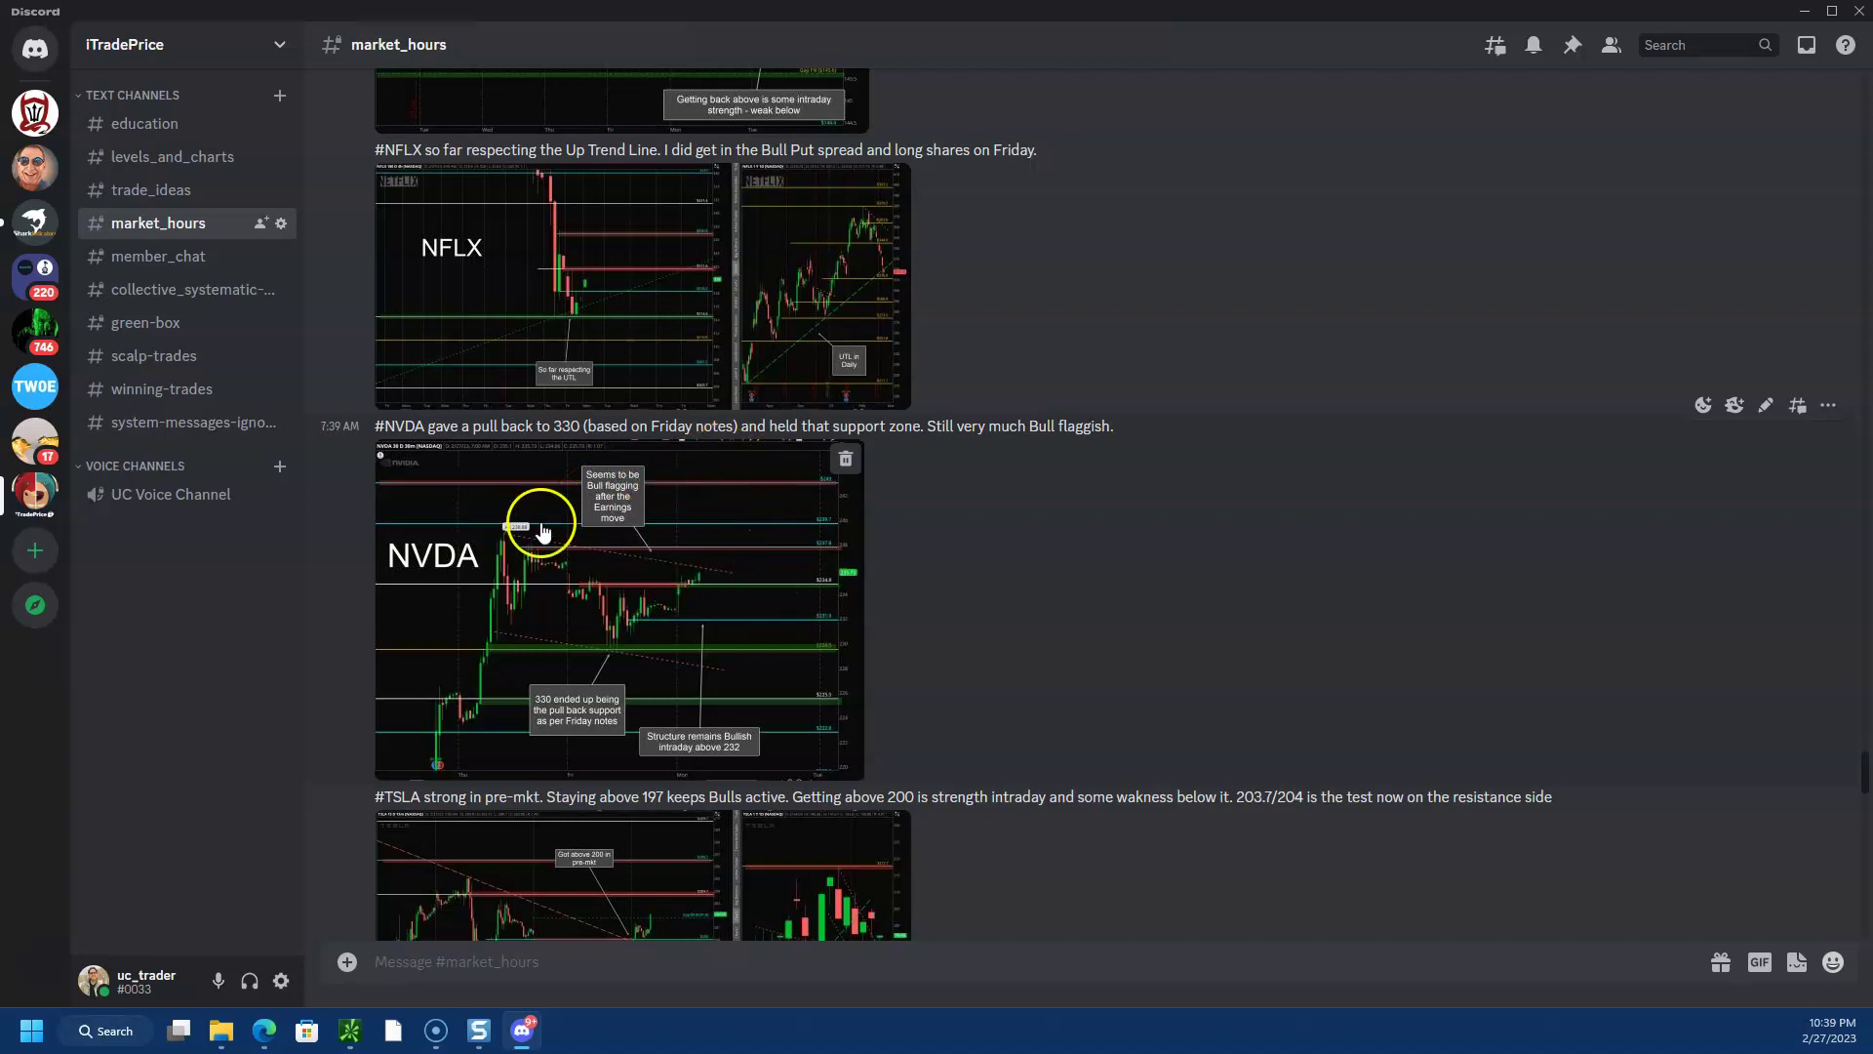
# - Enlarge the annotated NVDA chart image to review its bull flag notes, and switch to thinkorswim to load NVDA
pyautogui.click(674, 595)
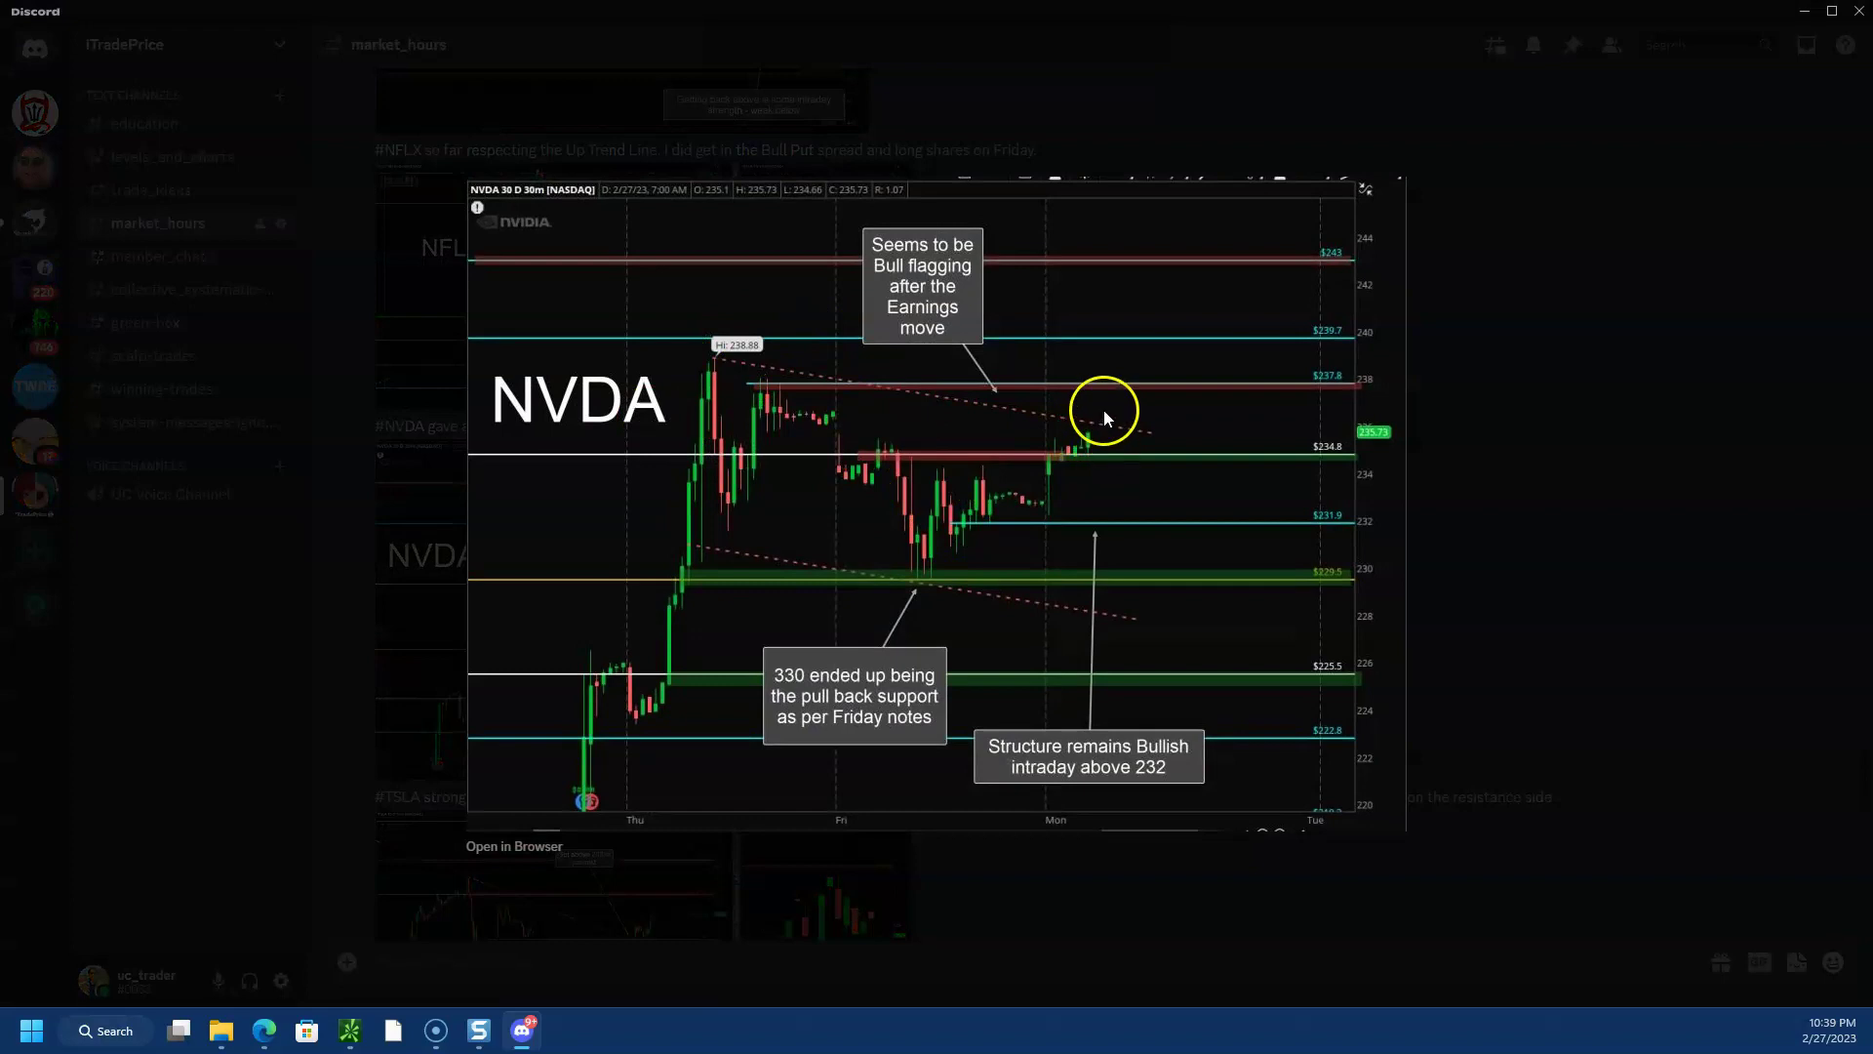
pyautogui.hotkey('alt', 'Tab')
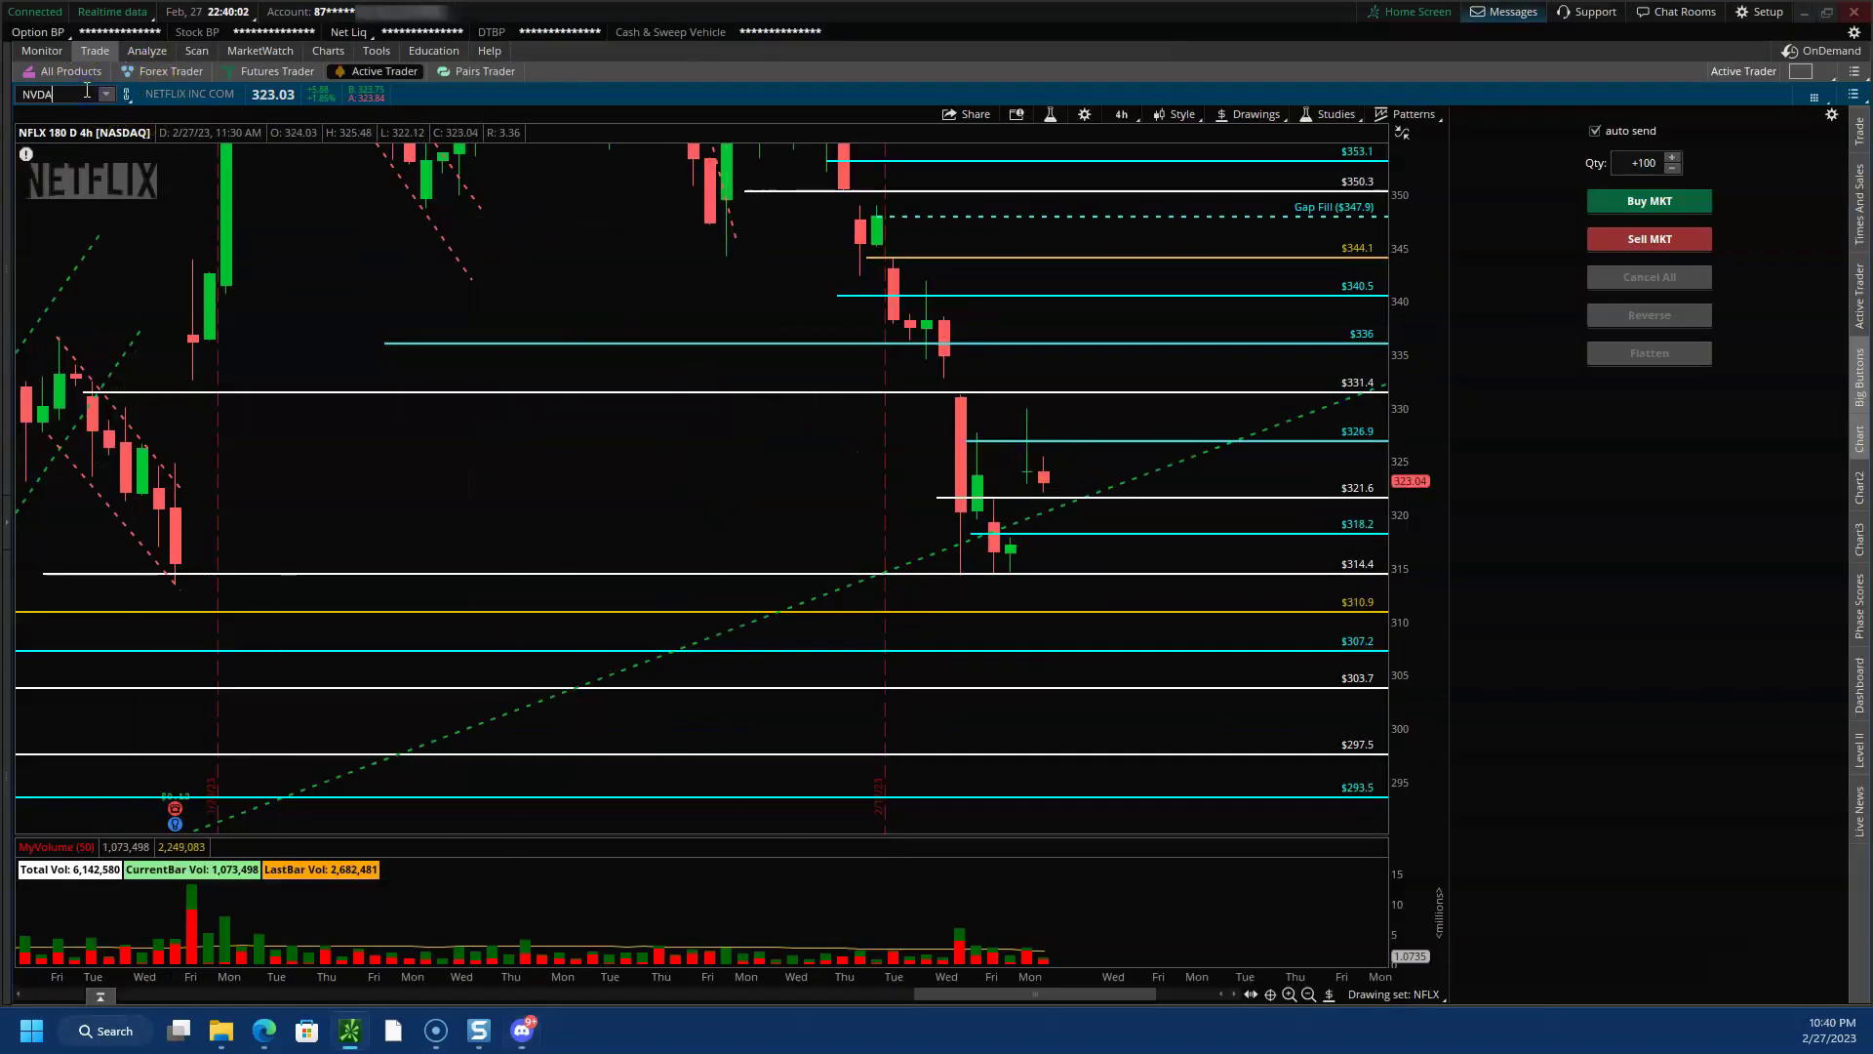
pyautogui.click(86, 90)
pyautogui.write('NVDA')
pyautogui.press('Return')
# - Set the NVDA chart to the 30 D : 5m time frame and apply the NVDA drawing set
pyautogui.click(1122, 114)
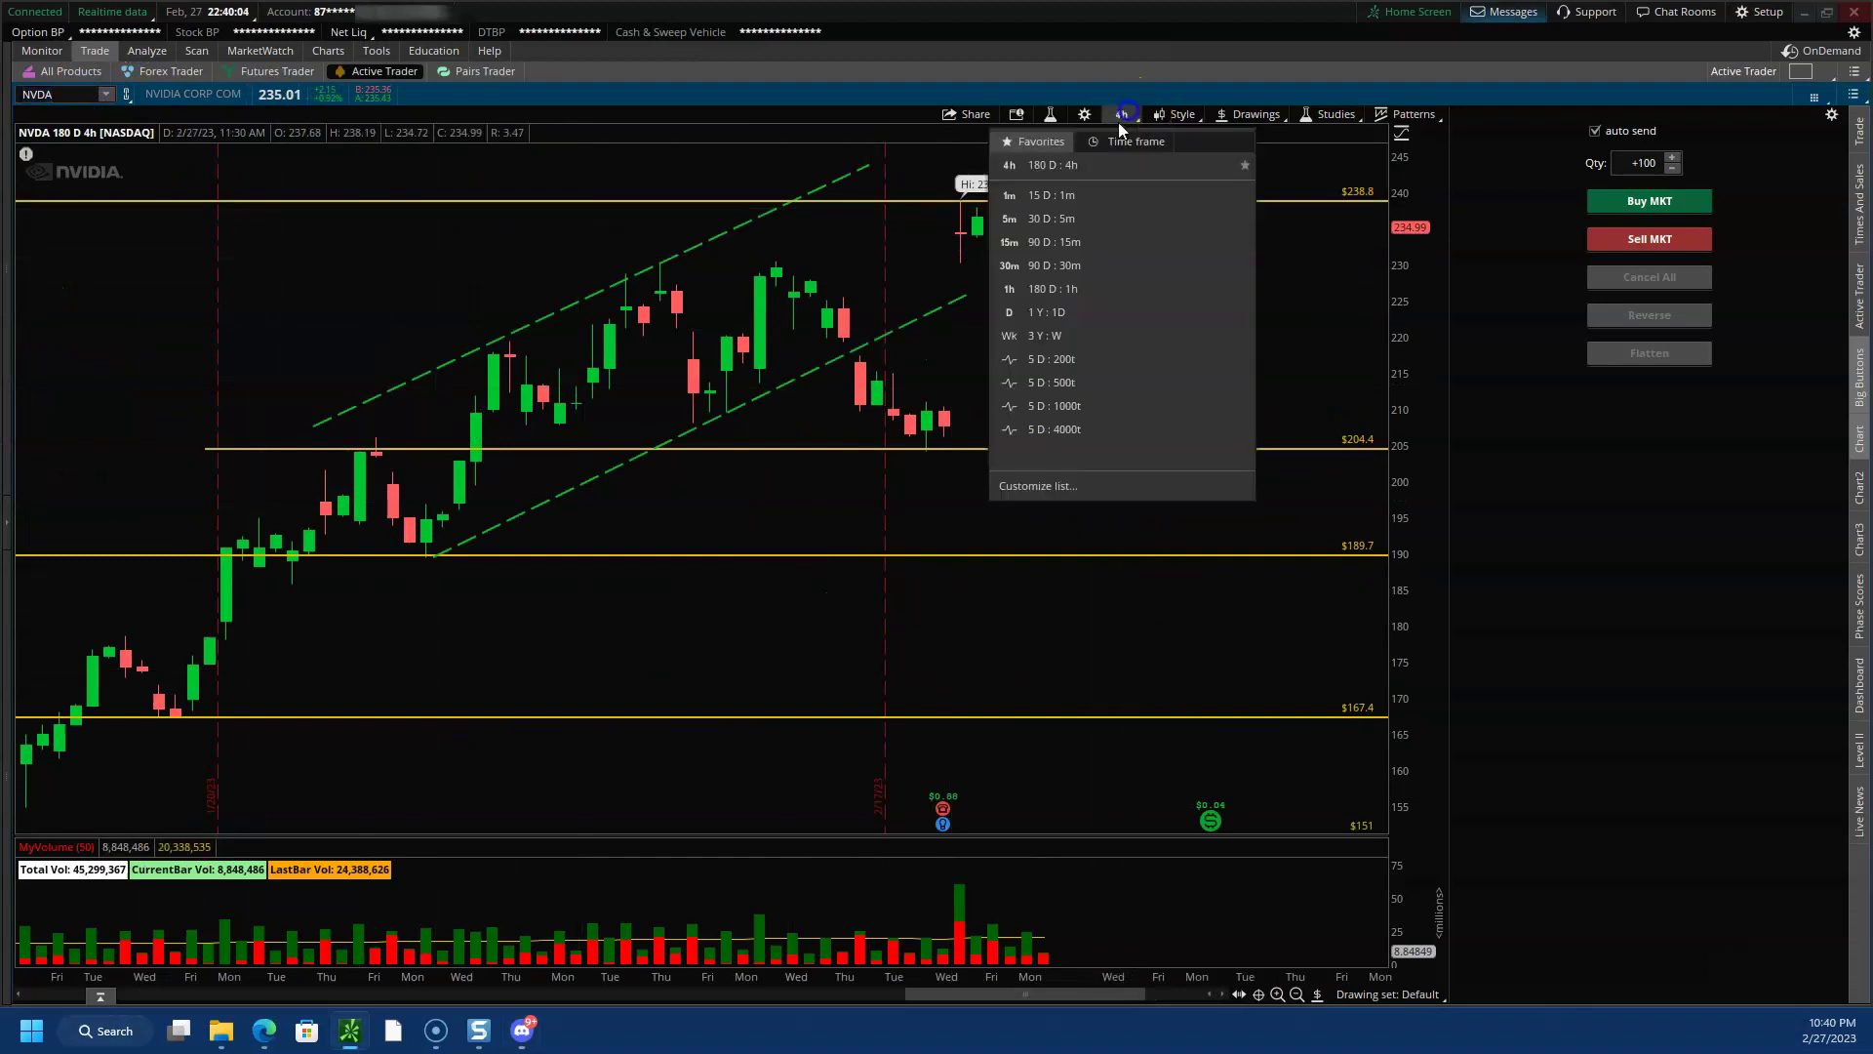
pyautogui.click(1093, 220)
pyautogui.click(1298, 993)
pyautogui.click(1297, 993)
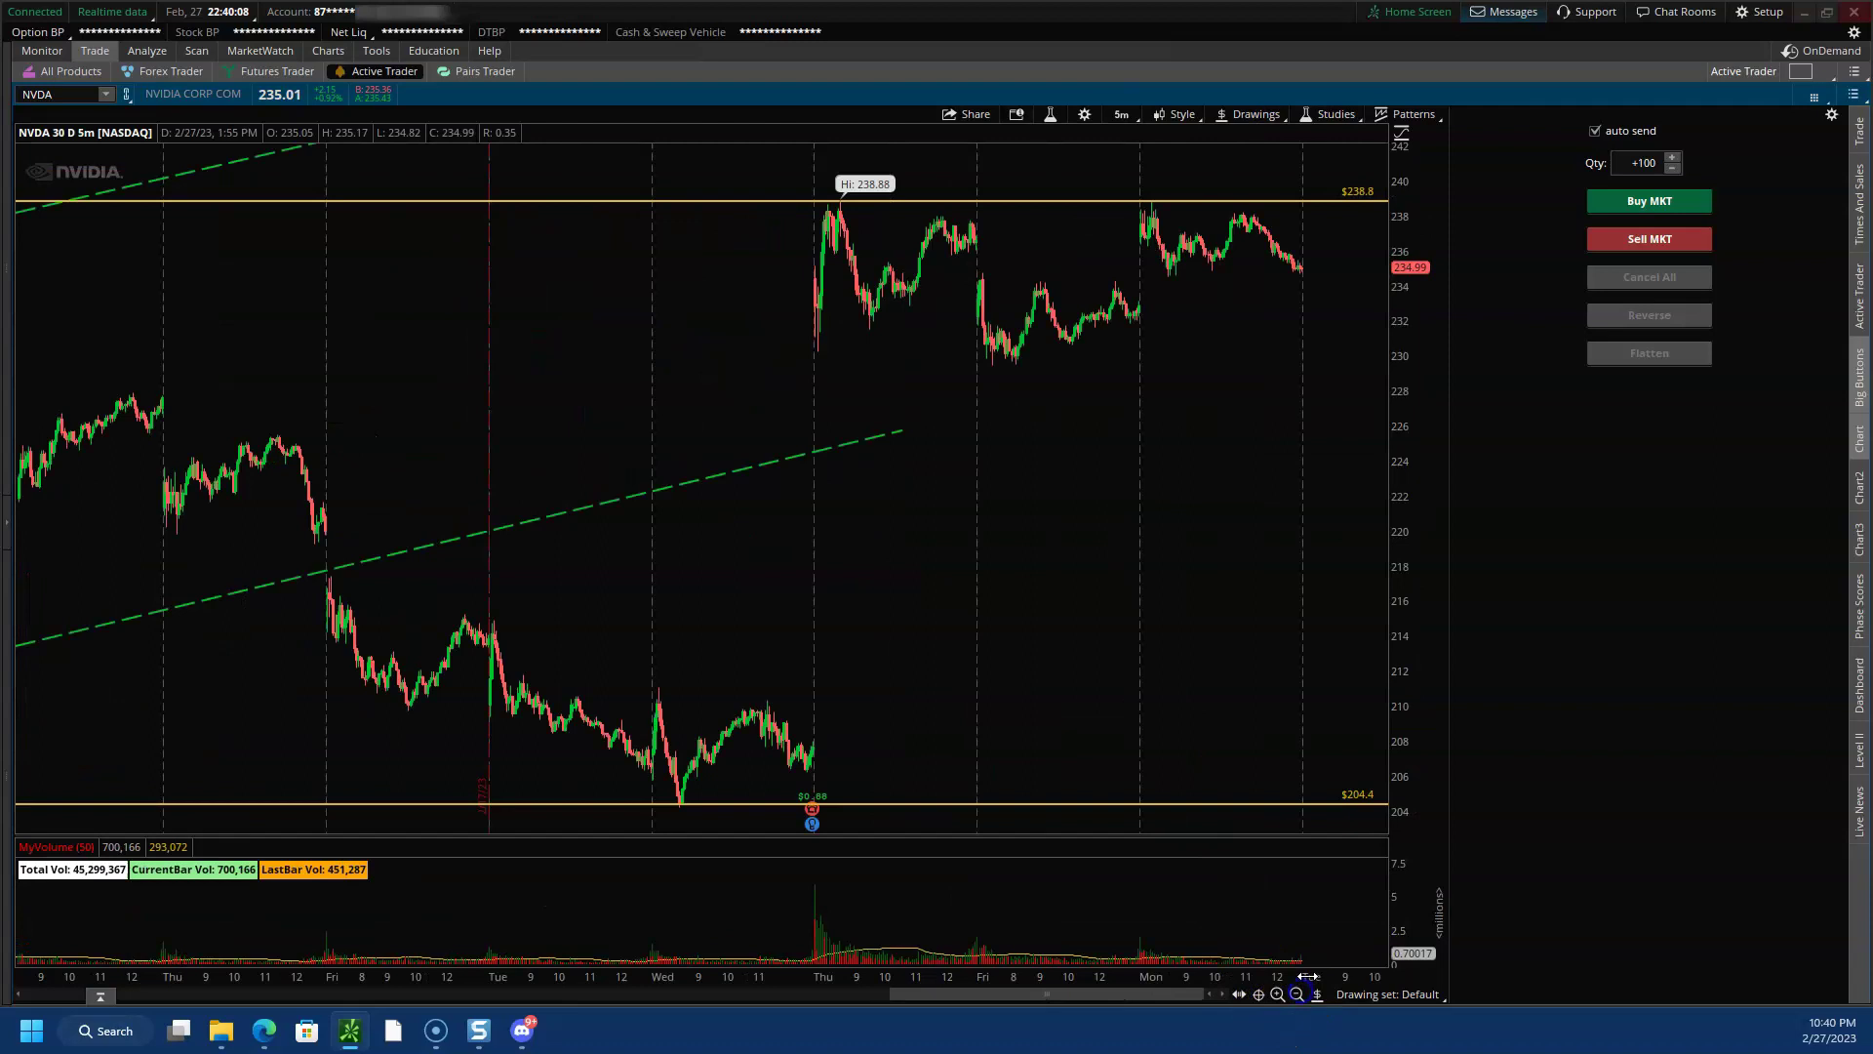
pyautogui.click(1389, 993)
pyautogui.click(1430, 854)
# - Frame Monday's NVDA session and examine its candles against the $234.8, $237.8 and $239.7 levels and the dotted downtrend line
pyautogui.moveTo(823, 292); pyautogui.dragTo(1379, 565)
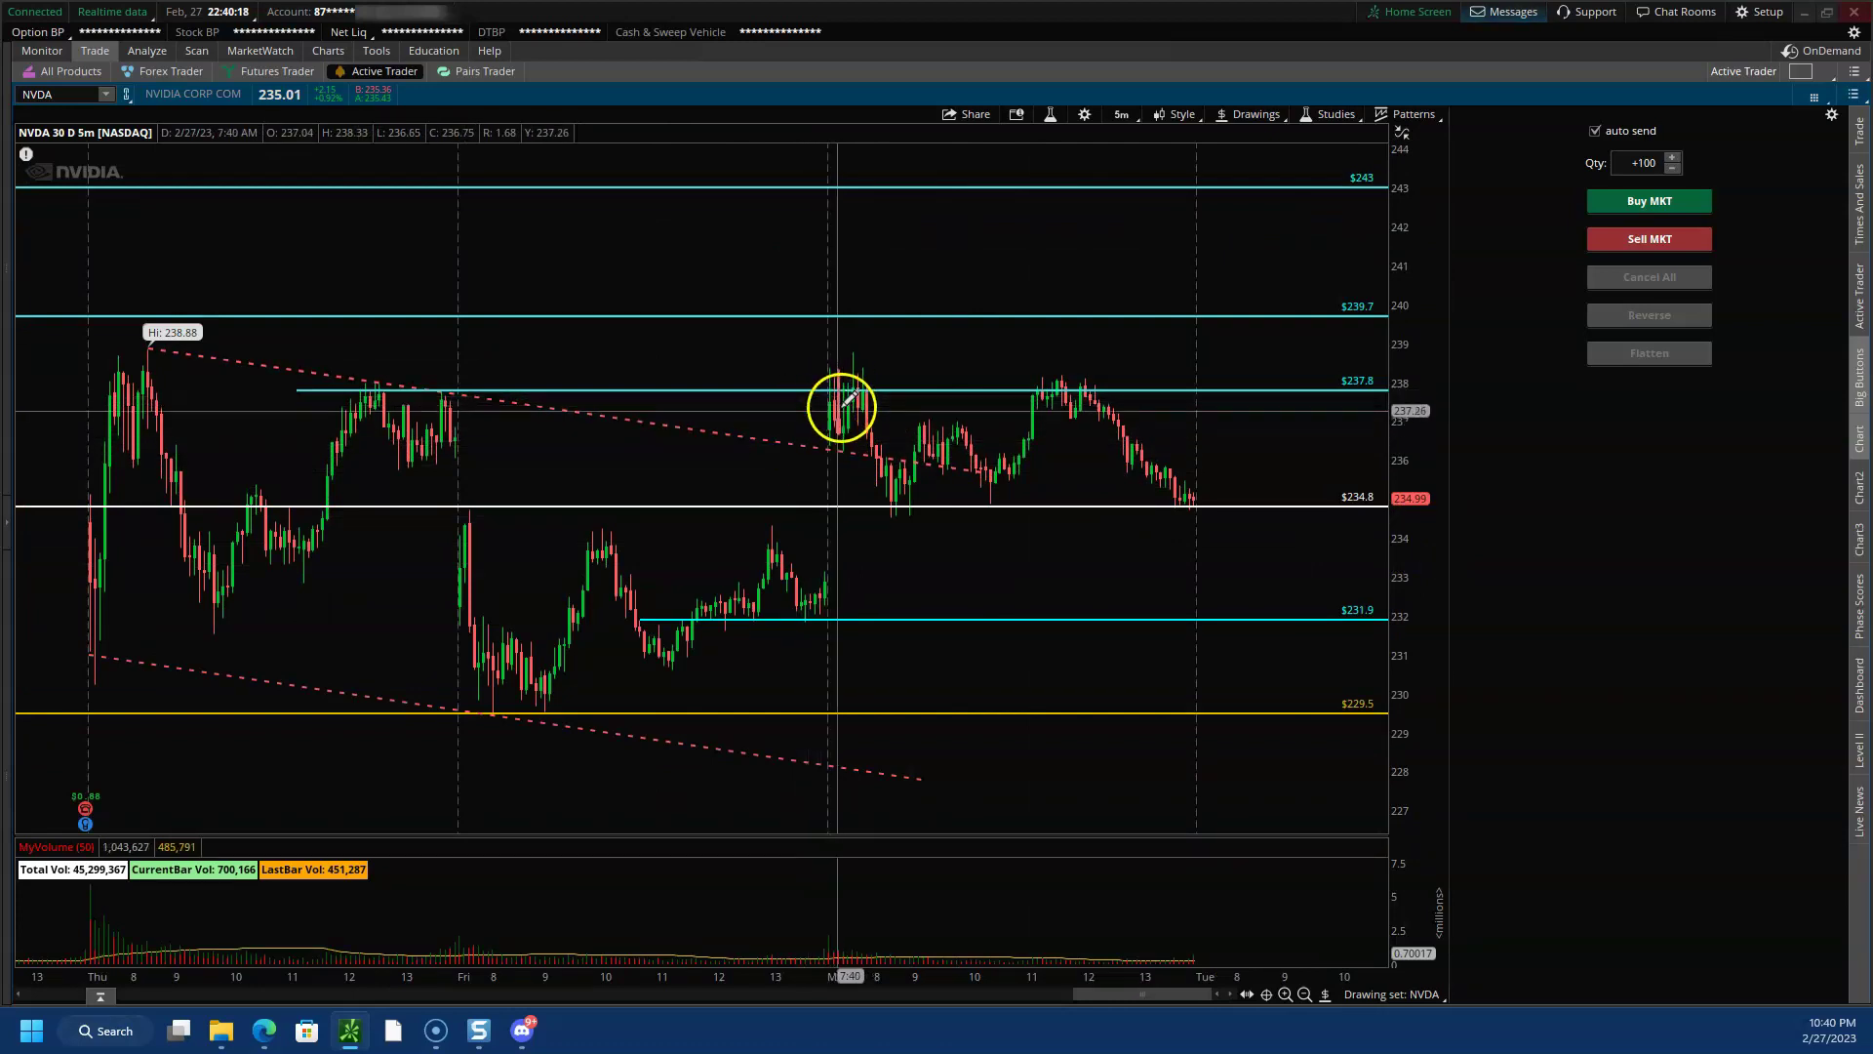
pyautogui.moveTo(108, 238); pyautogui.dragTo(1200, 757)
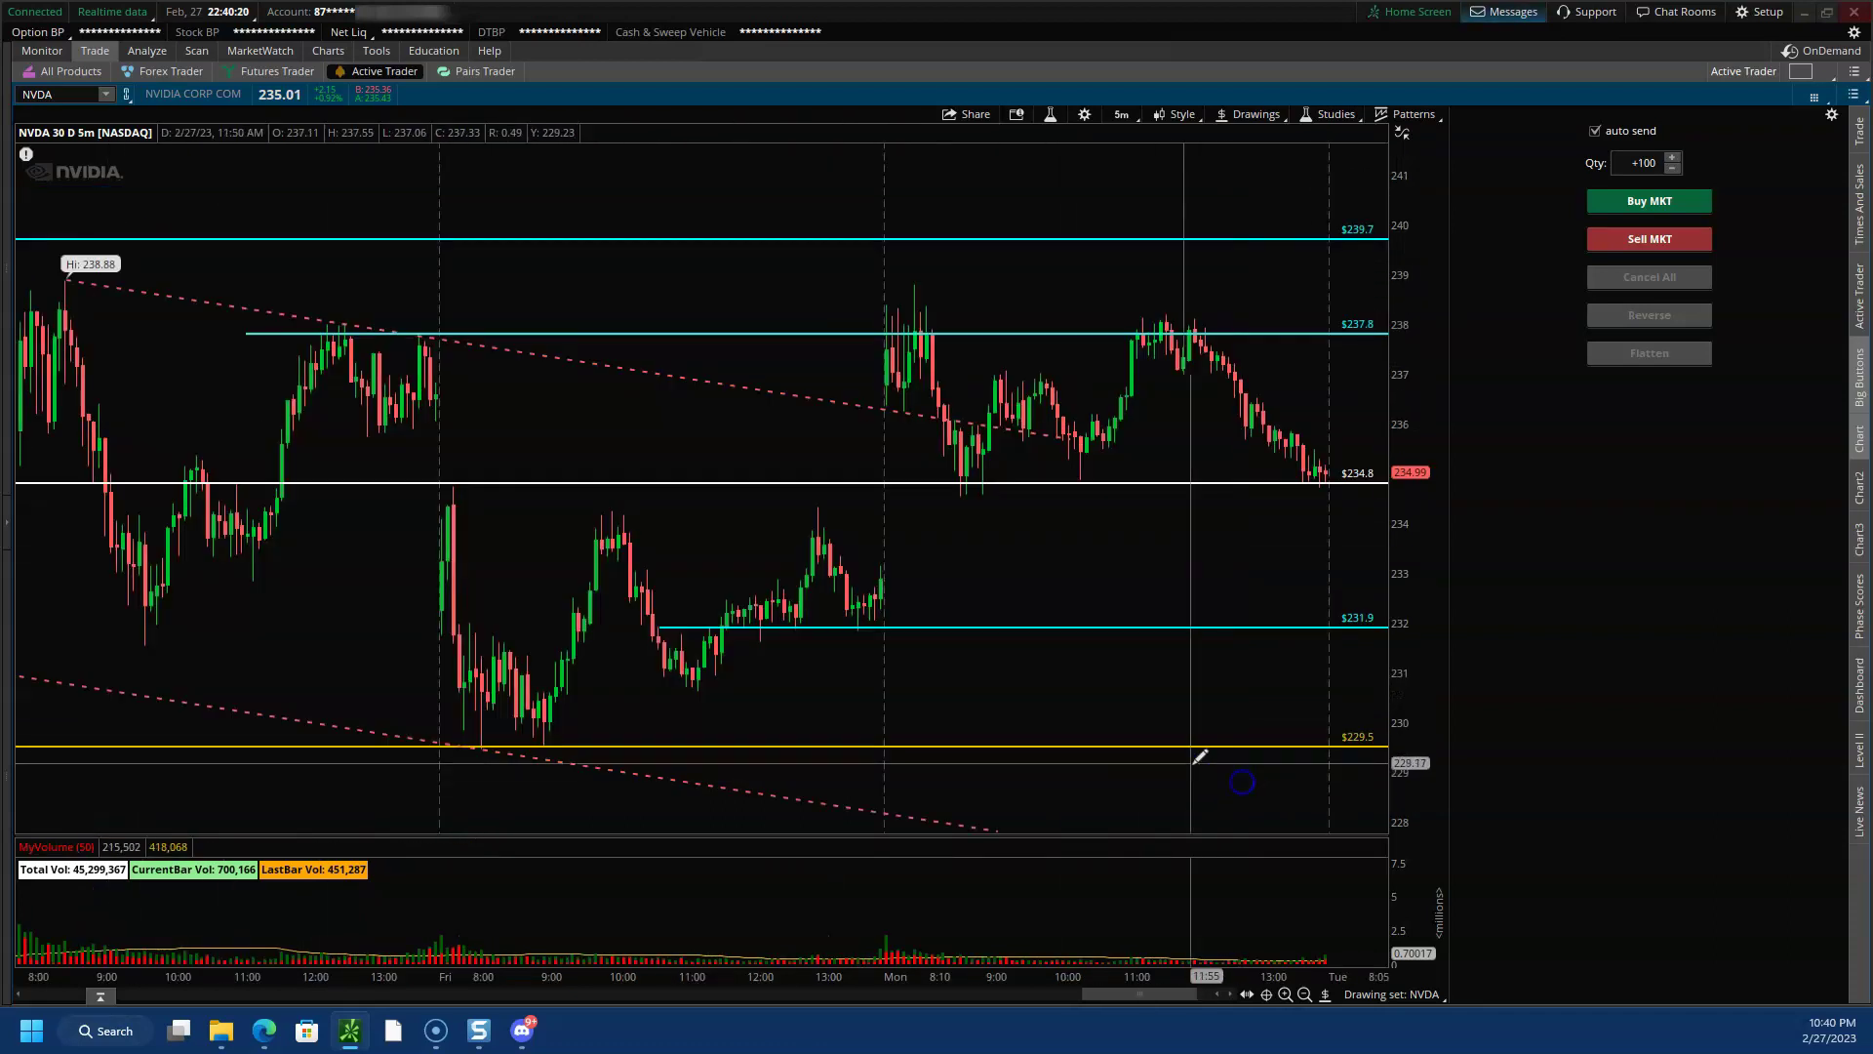
pyautogui.moveTo(930, 312); pyautogui.dragTo(1366, 324)
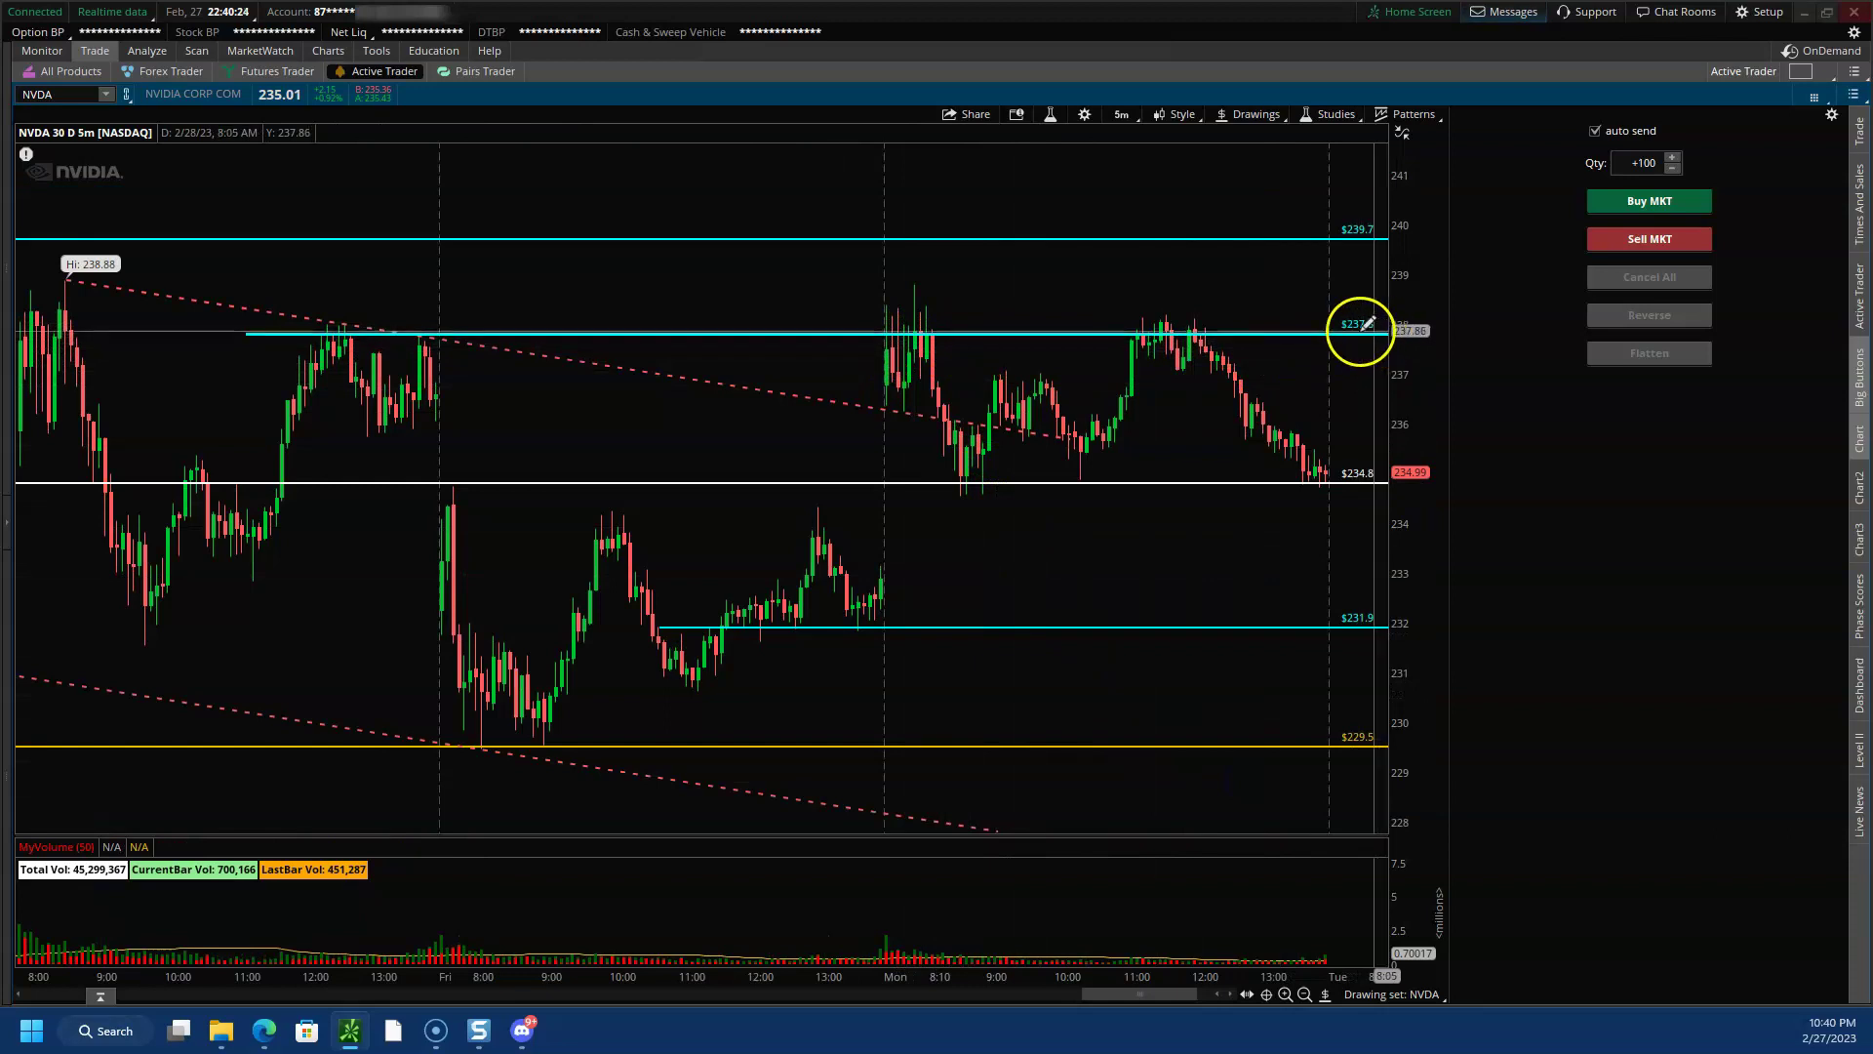
pyautogui.moveTo(766, 222); pyautogui.dragTo(1407, 574)
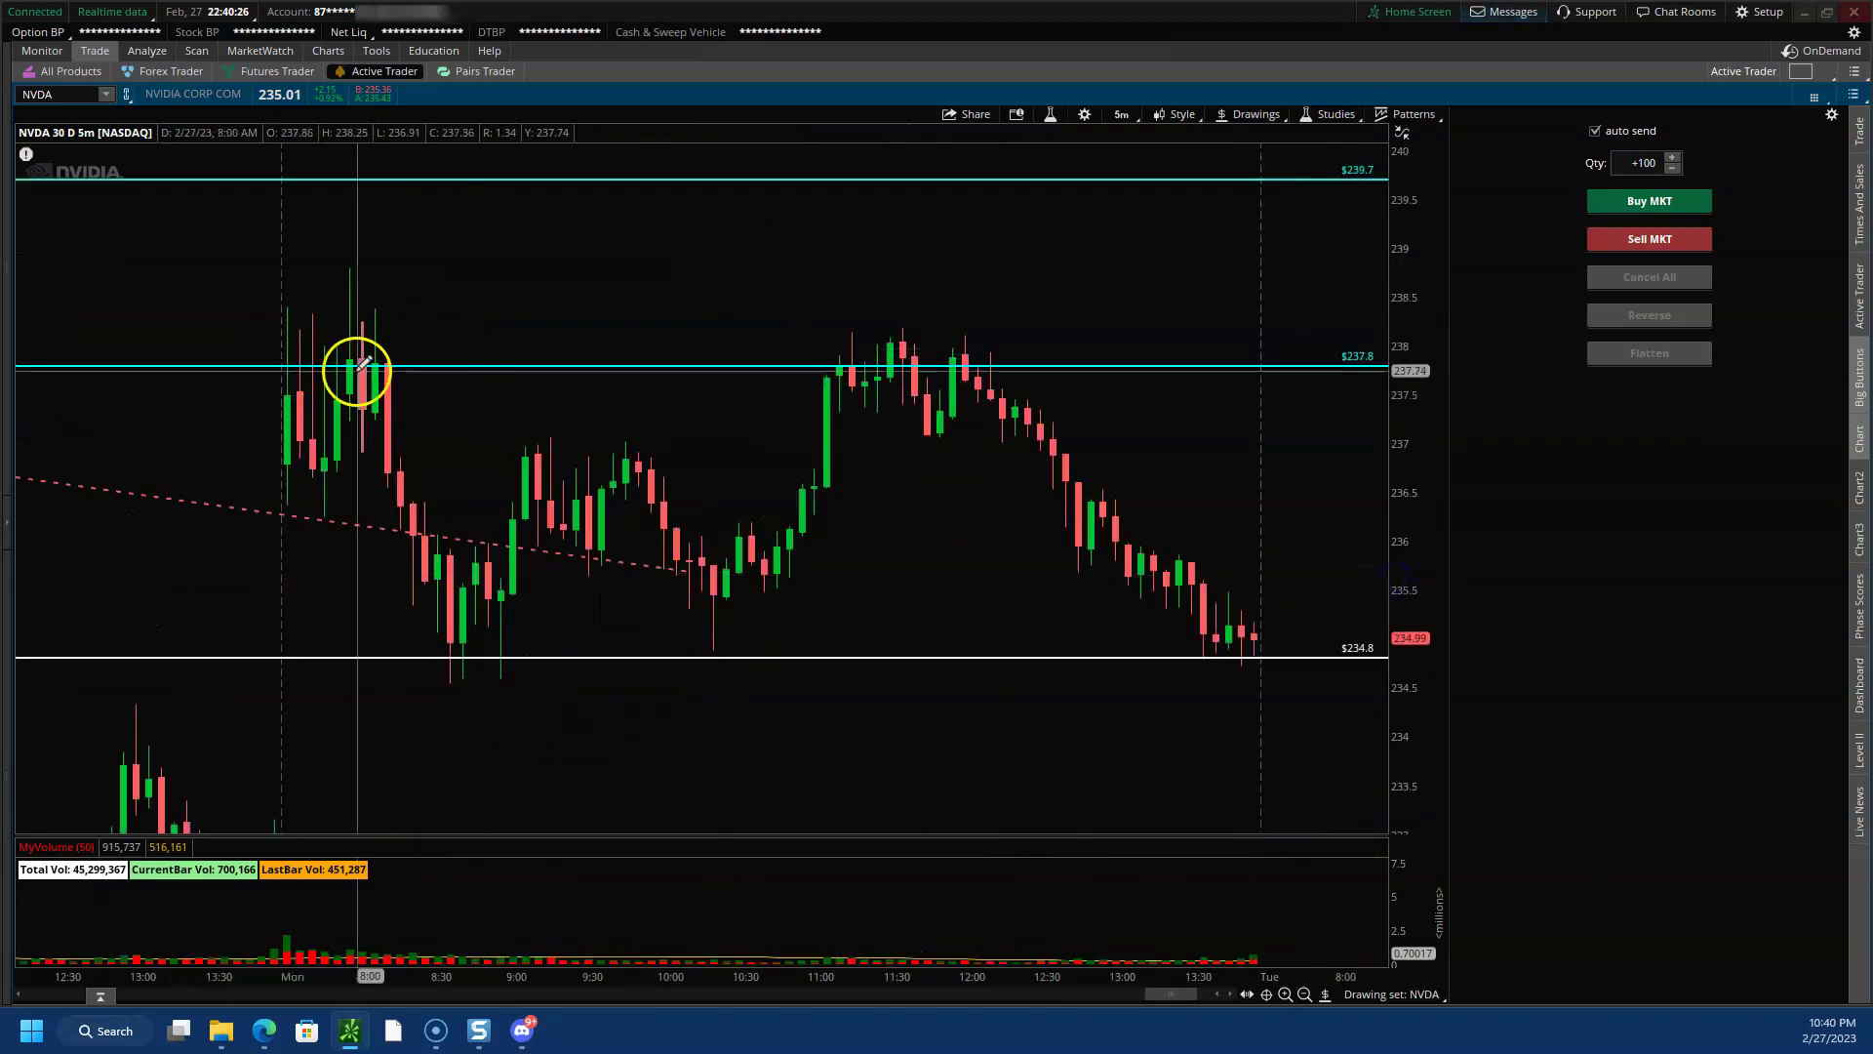
pyautogui.moveTo(561, 983); pyautogui.dragTo(839, 976)
pyautogui.moveTo(1412, 252); pyautogui.dragTo(1412, 313)
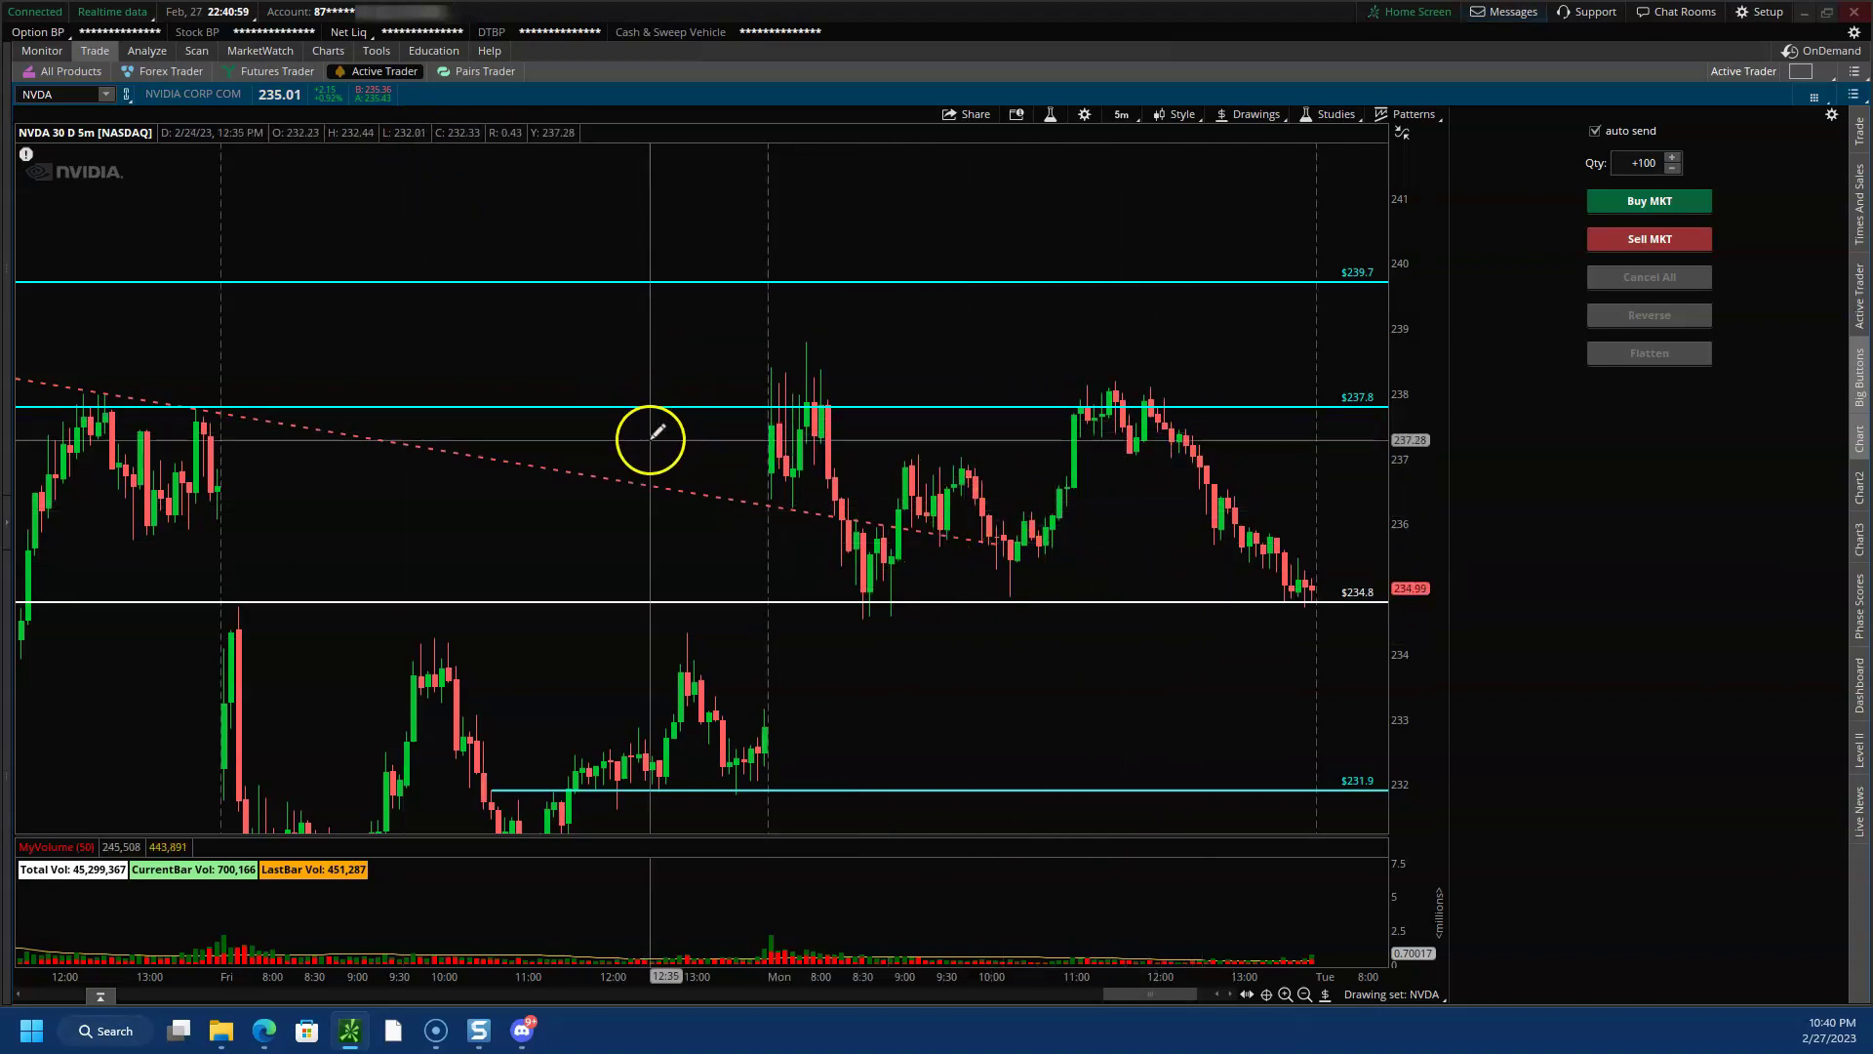
pyautogui.moveTo(1422, 506); pyautogui.dragTo(1415, 527)
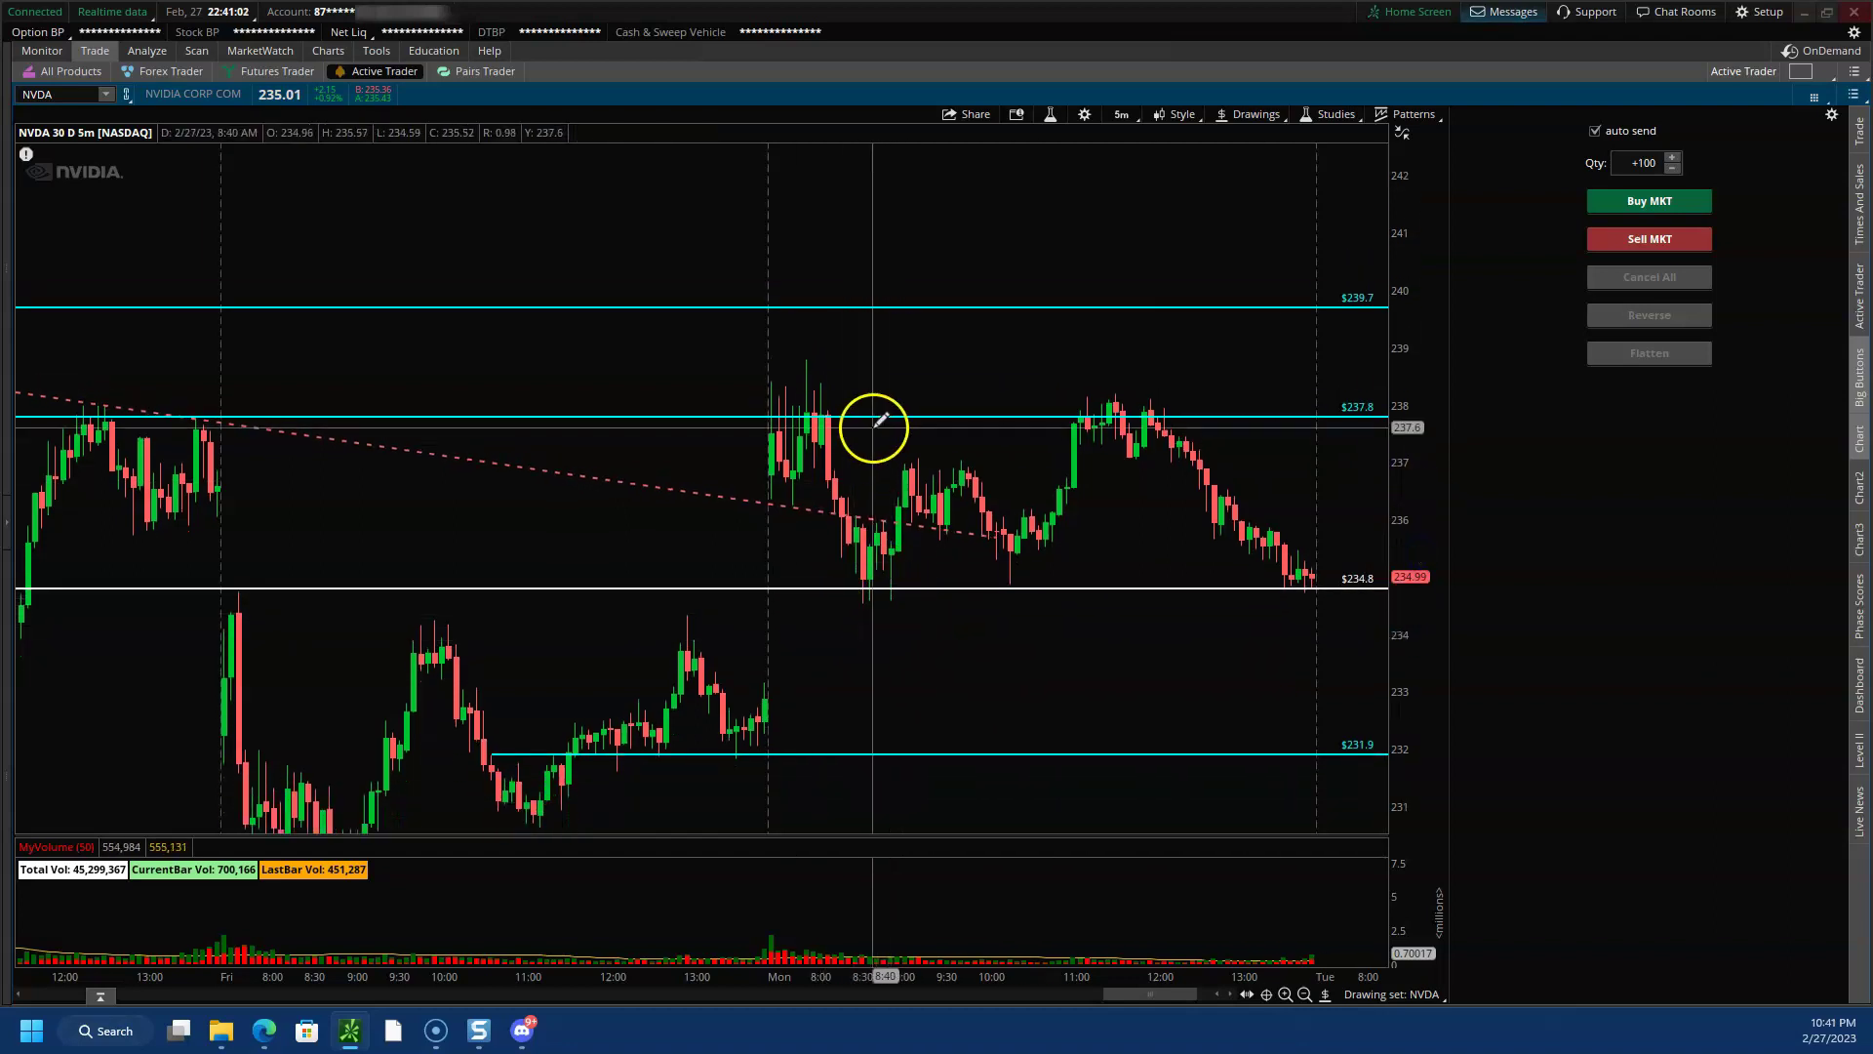
# - Return to Discord, close the NVDA image and enlarge the annotated TSLA chart image to review its 197, 200 and 203.7 levels
pyautogui.hotkey('alt', 'Tab')
pyautogui.click(404, 400)
pyautogui.scroll(-3, 592, 644)
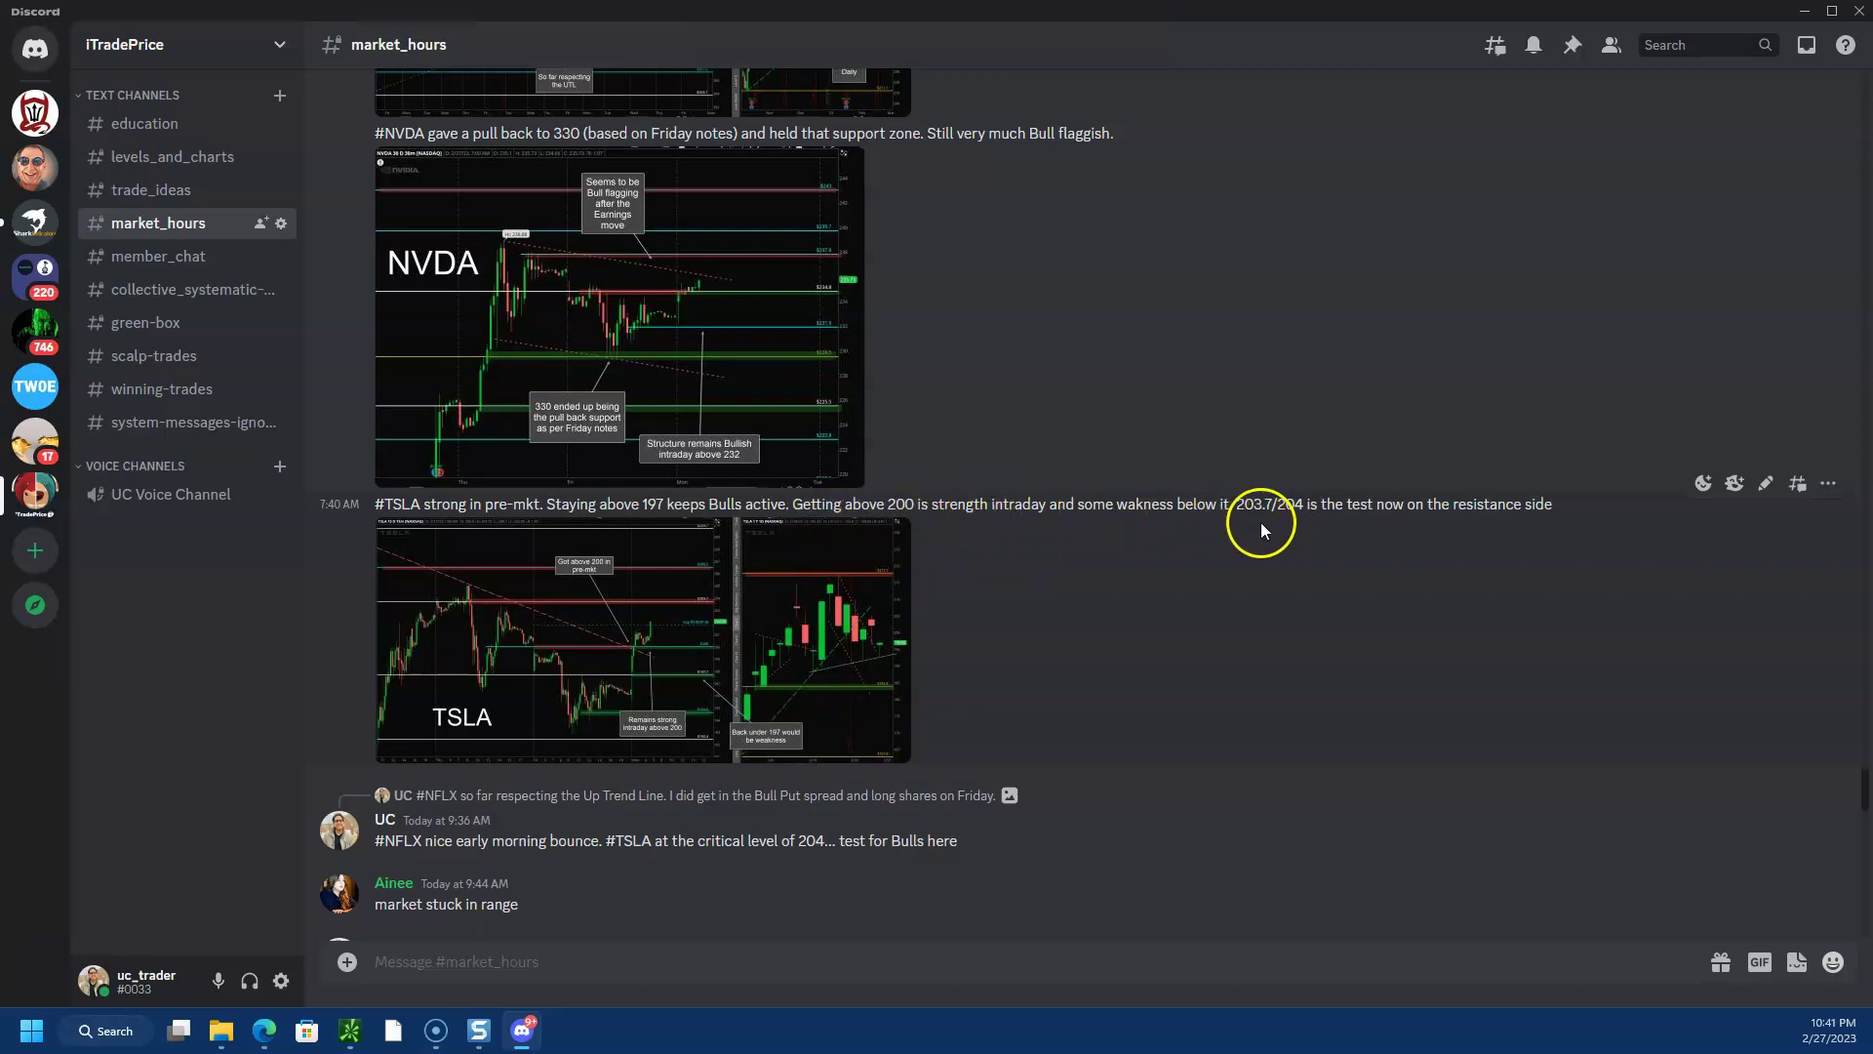
pyautogui.click(790, 636)
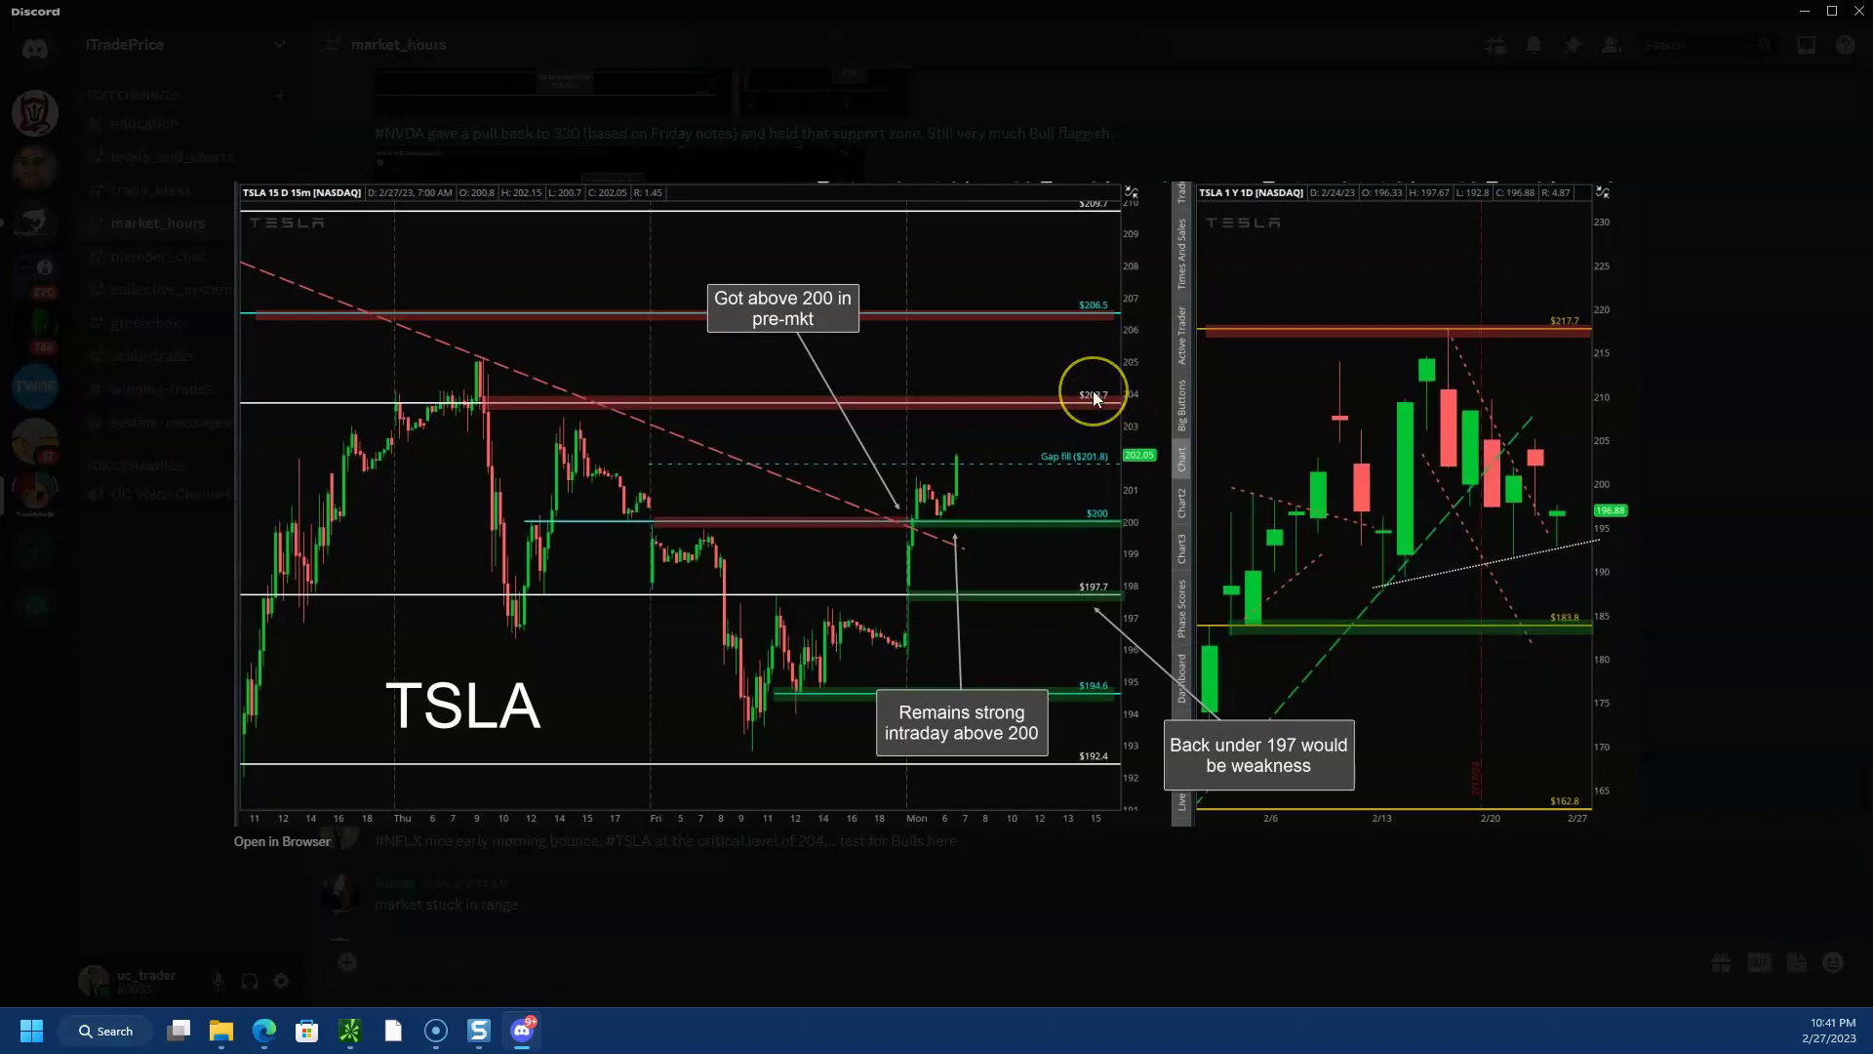
# - Switch to thinkorswim and load TSLA on the 5-minute chart
pyautogui.hotkey('alt', 'Tab')
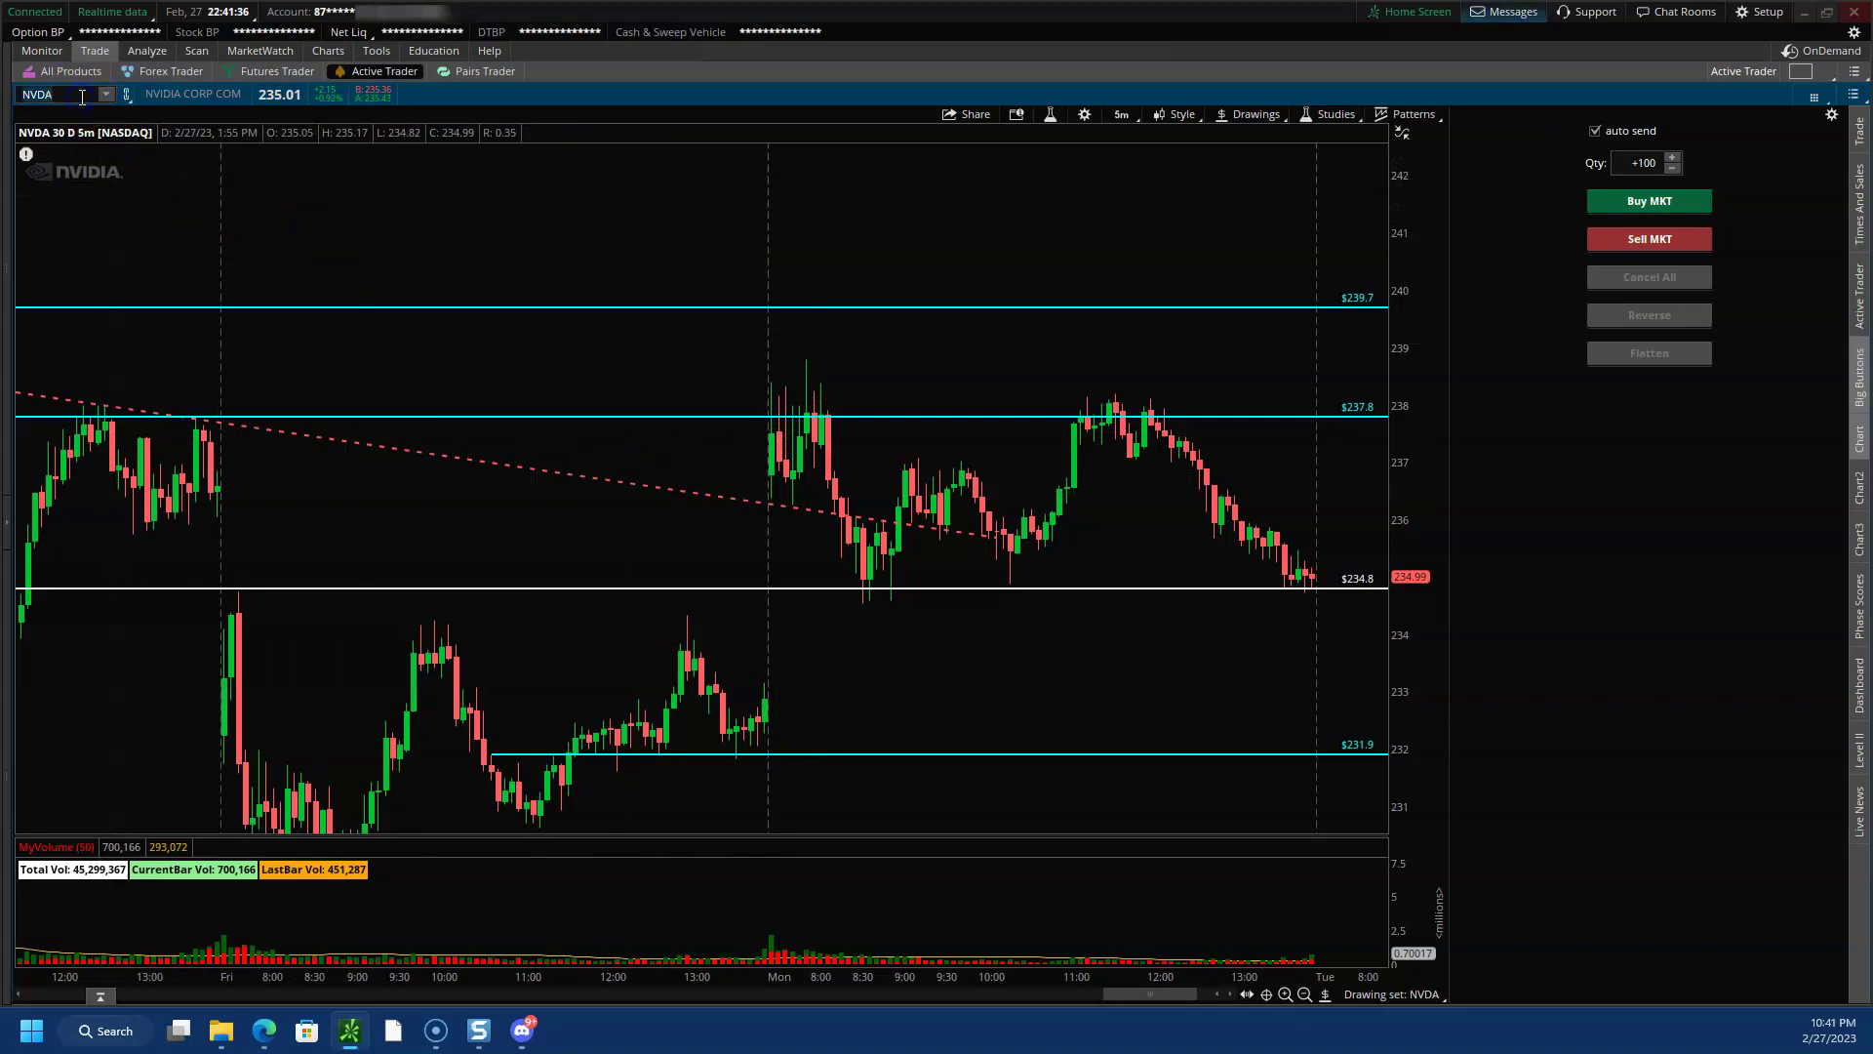
pyautogui.press('Return')
pyautogui.click(992, 576)
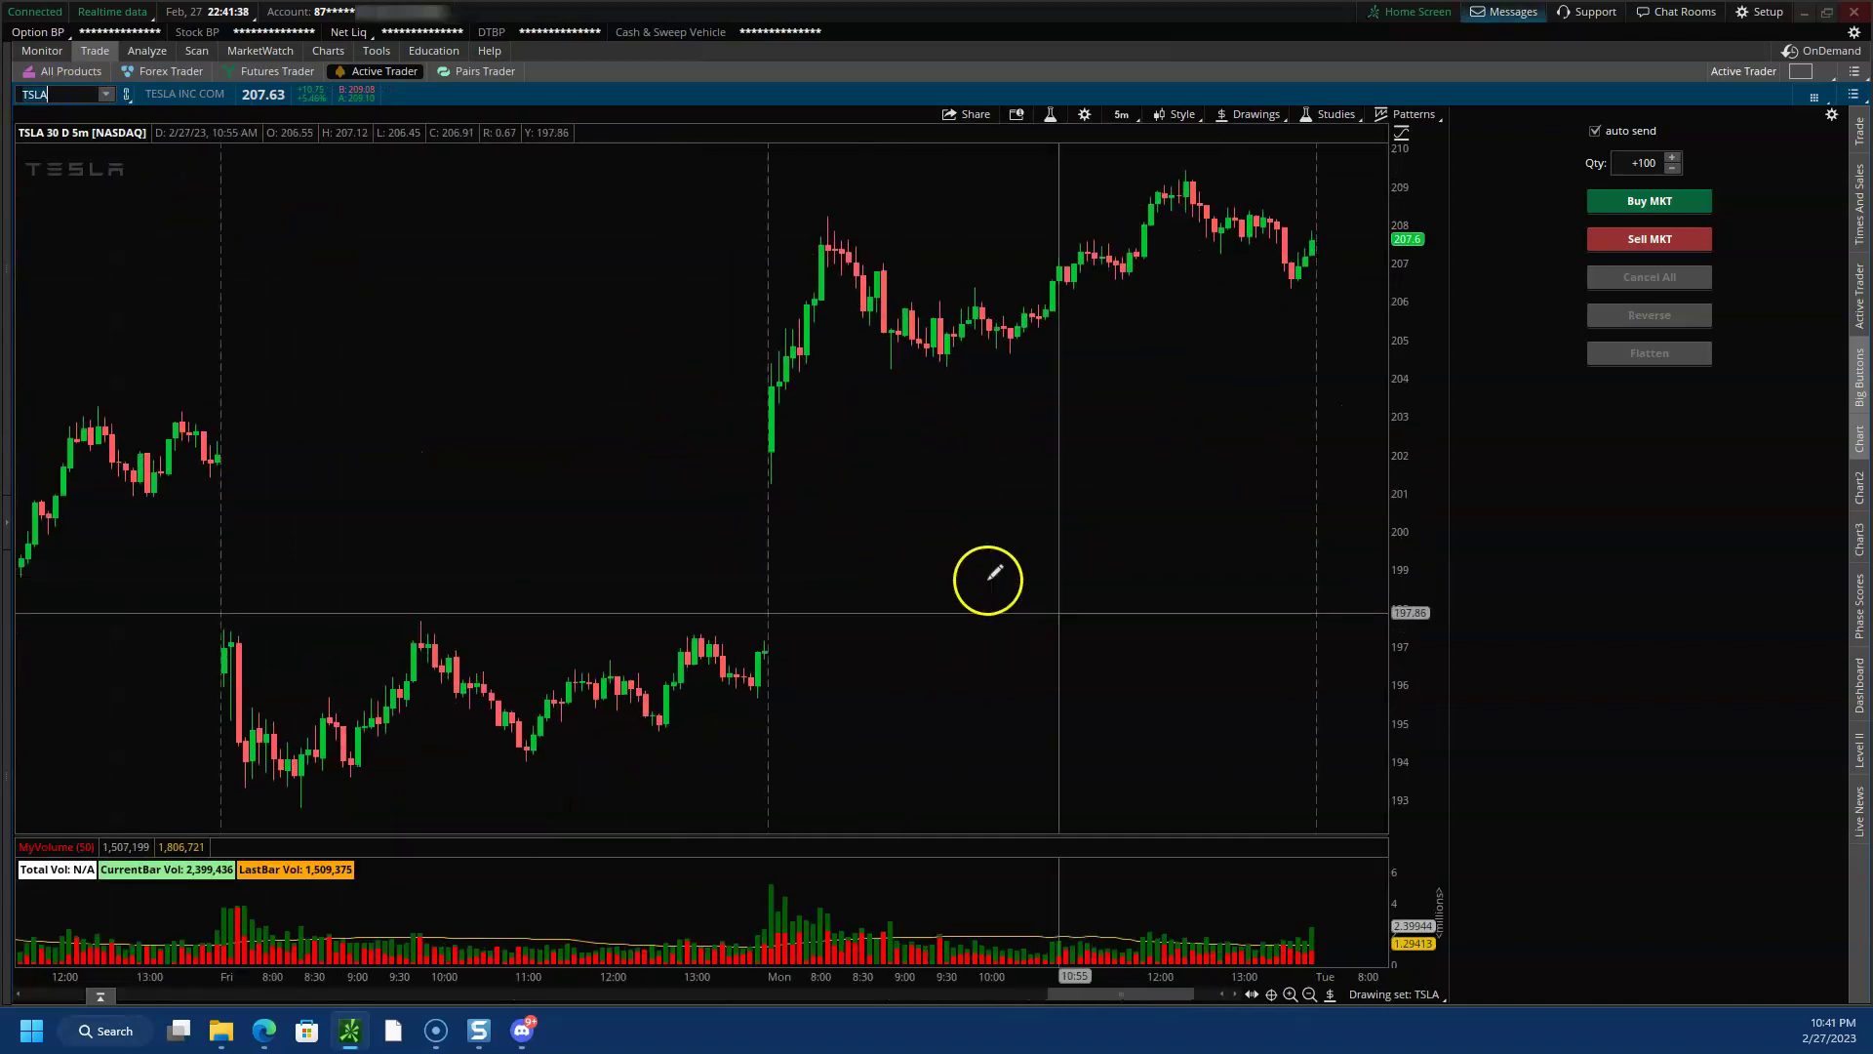
# - Frame Monday's full TSLA session between $200 and $212.3 and examine its candles around the $203.7, $206.5 and $209.7 levels
pyautogui.moveTo(1418, 348); pyautogui.dragTo(1408, 468)
pyautogui.moveTo(1151, 989); pyautogui.dragTo(1156, 987)
pyautogui.moveTo(1424, 462); pyautogui.dragTo(1427, 515)
pyautogui.moveTo(643, 222); pyautogui.dragTo(1490, 607)
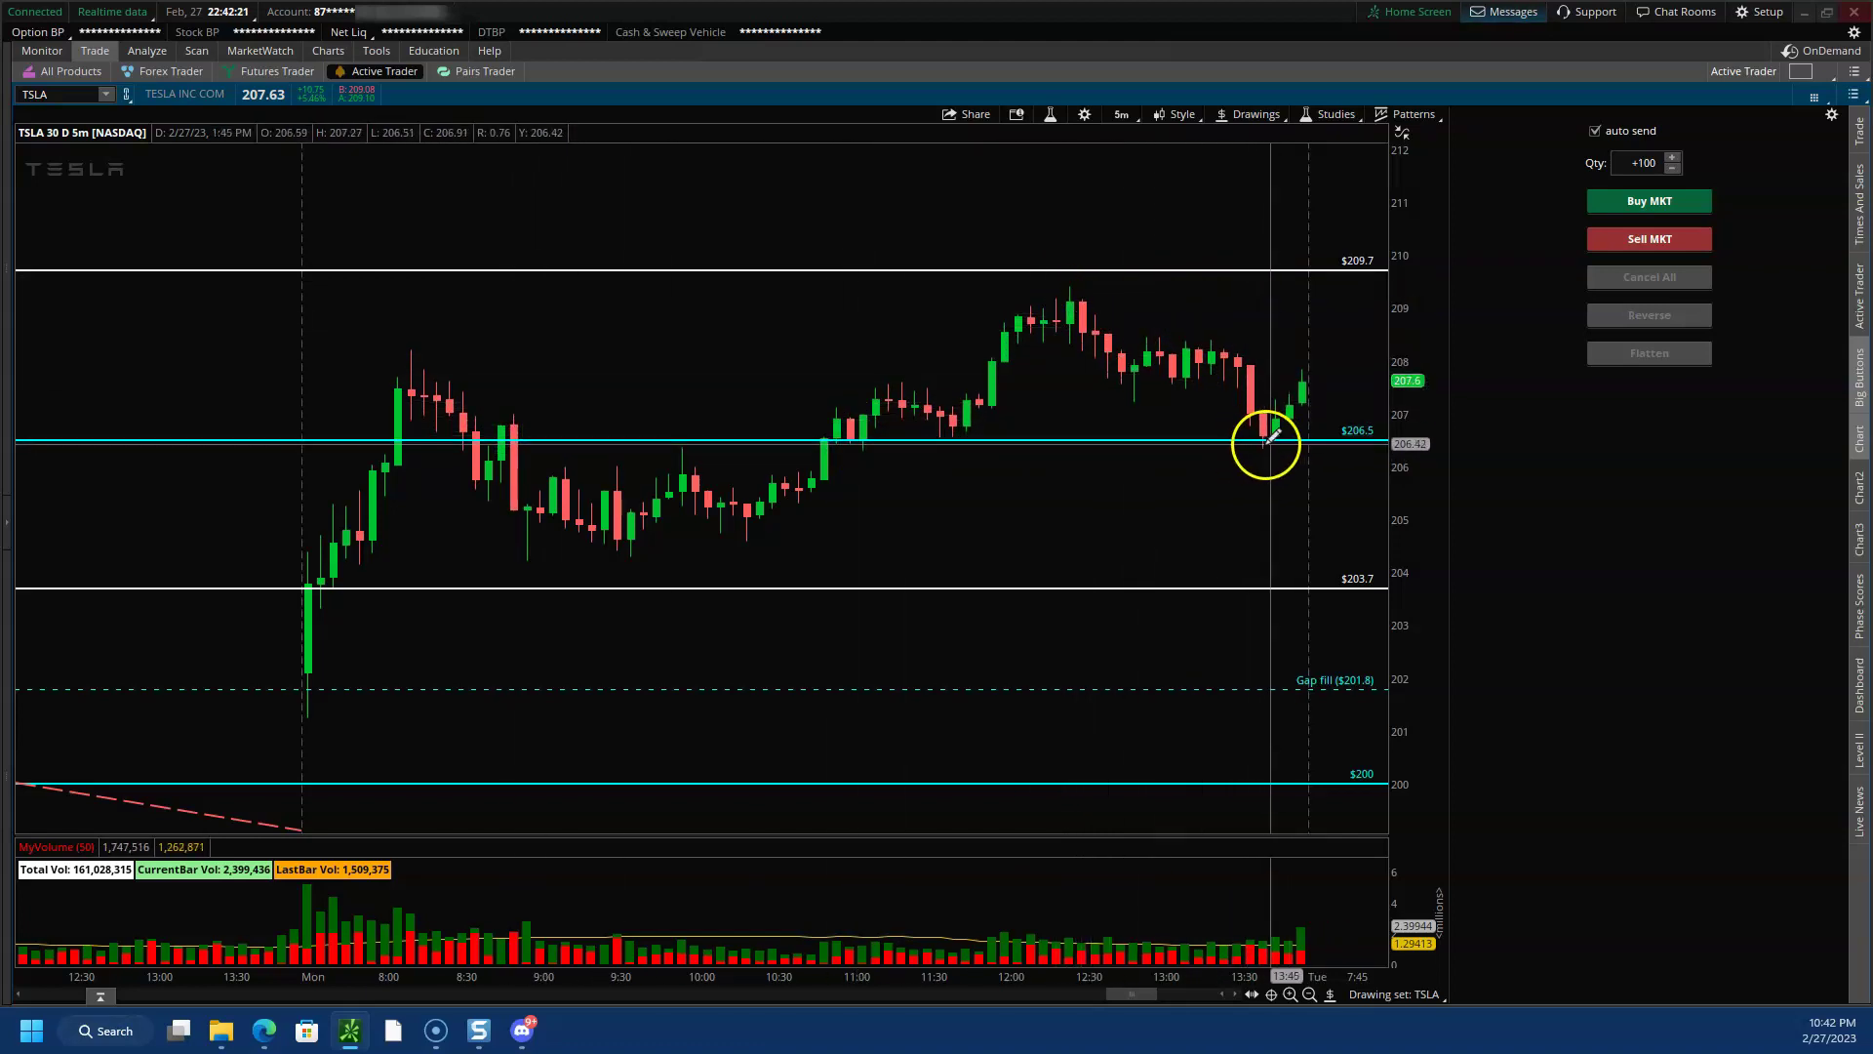
pyautogui.moveTo(1410, 487)
pyautogui.mouseDown()
pyautogui.moveTo(1425, 547)
pyautogui.moveTo(1415, 517)
pyautogui.mouseUp()
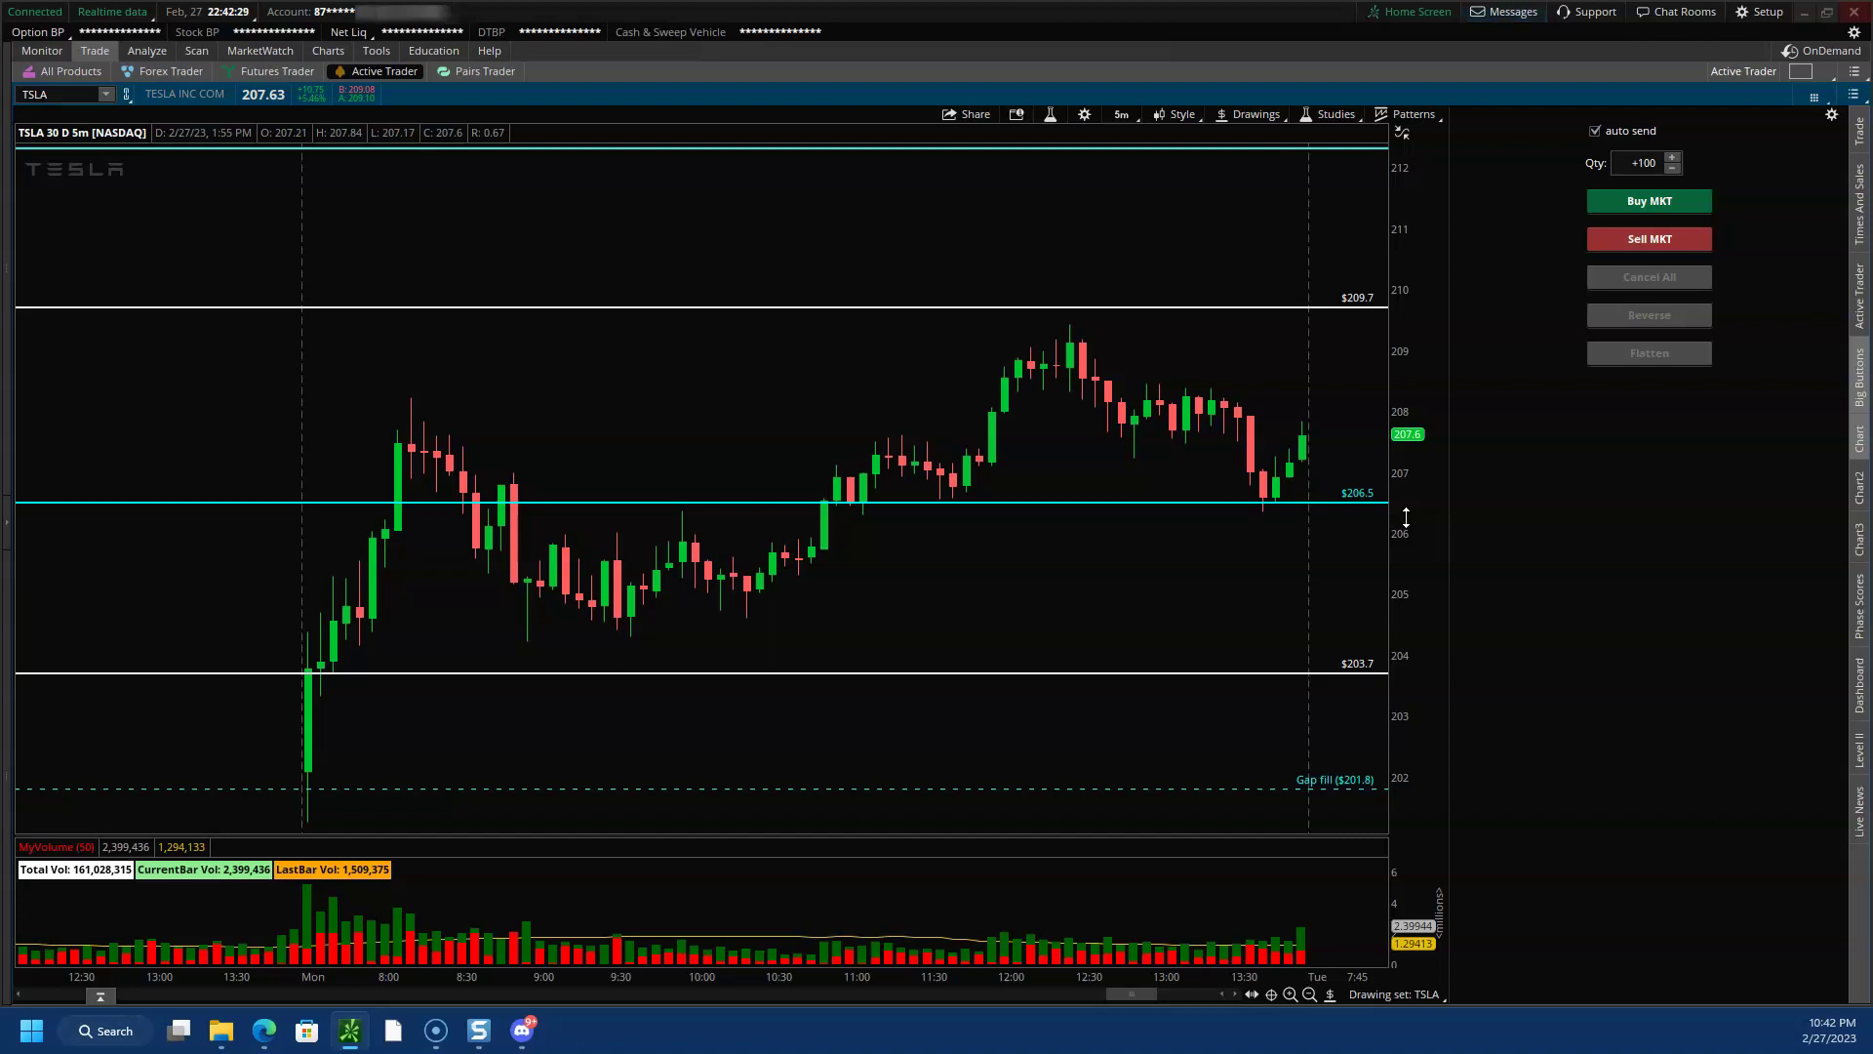
pyautogui.moveTo(957, 978); pyautogui.dragTo(1022, 978)
pyautogui.moveTo(1424, 317); pyautogui.dragTo(1438, 380)
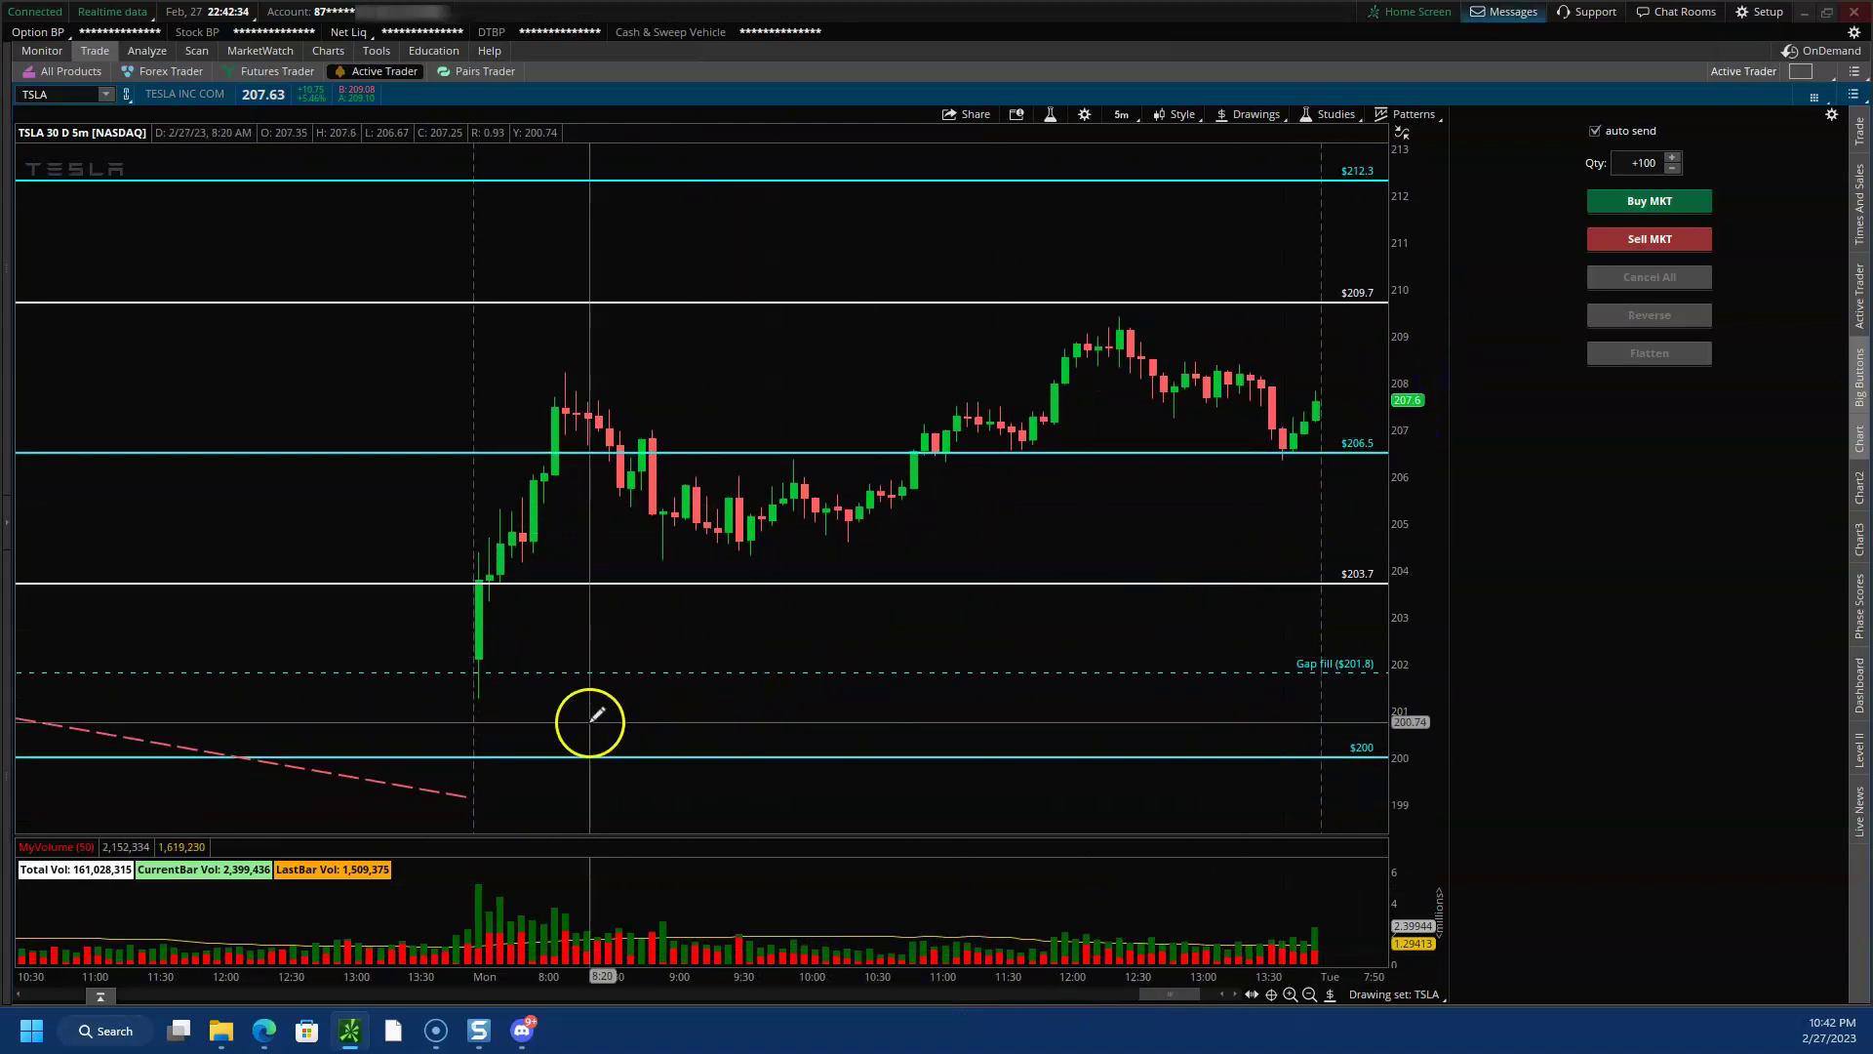
# - Switch to Discord, close the TSLA image, look back over the NVDA, NFLX and AAPL notes, and return to thinkorswim
pyautogui.hotkey('alt', 'Tab')
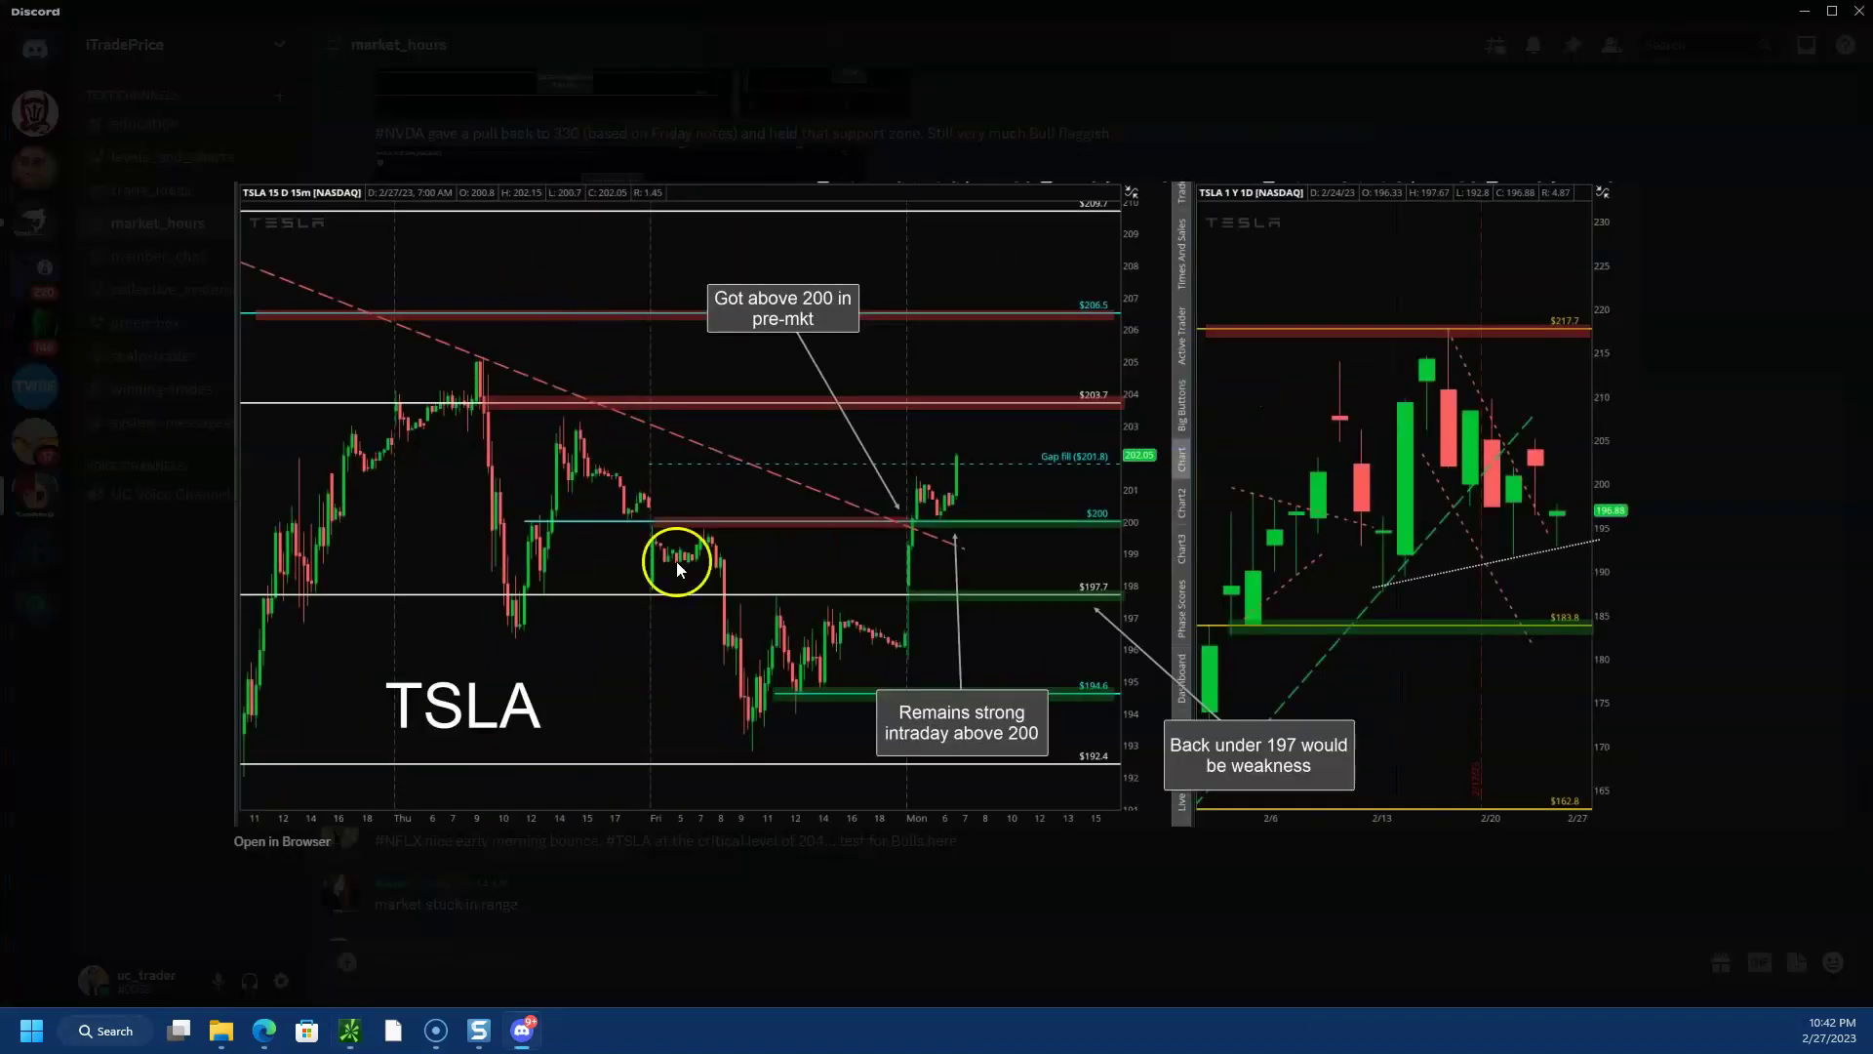
pyautogui.click(1294, 101)
pyautogui.scroll(5, 854, 580)
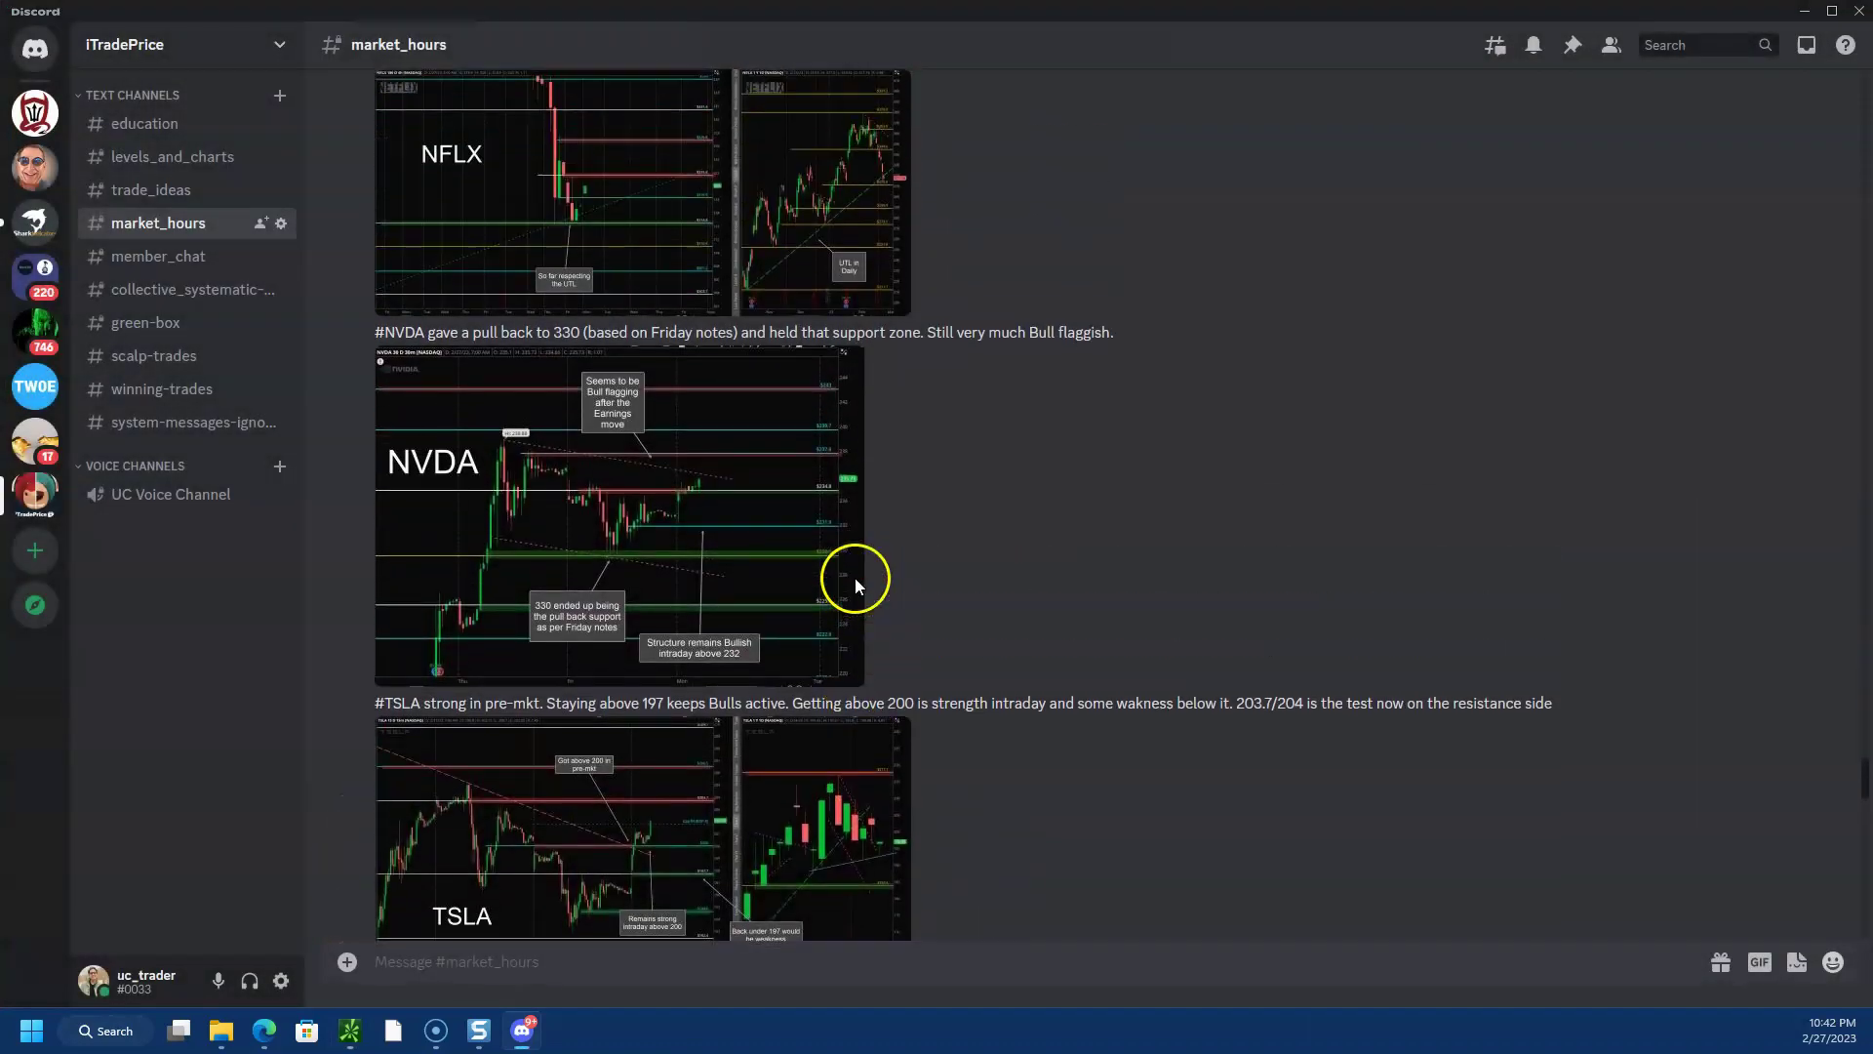
pyautogui.scroll(1, 857, 582)
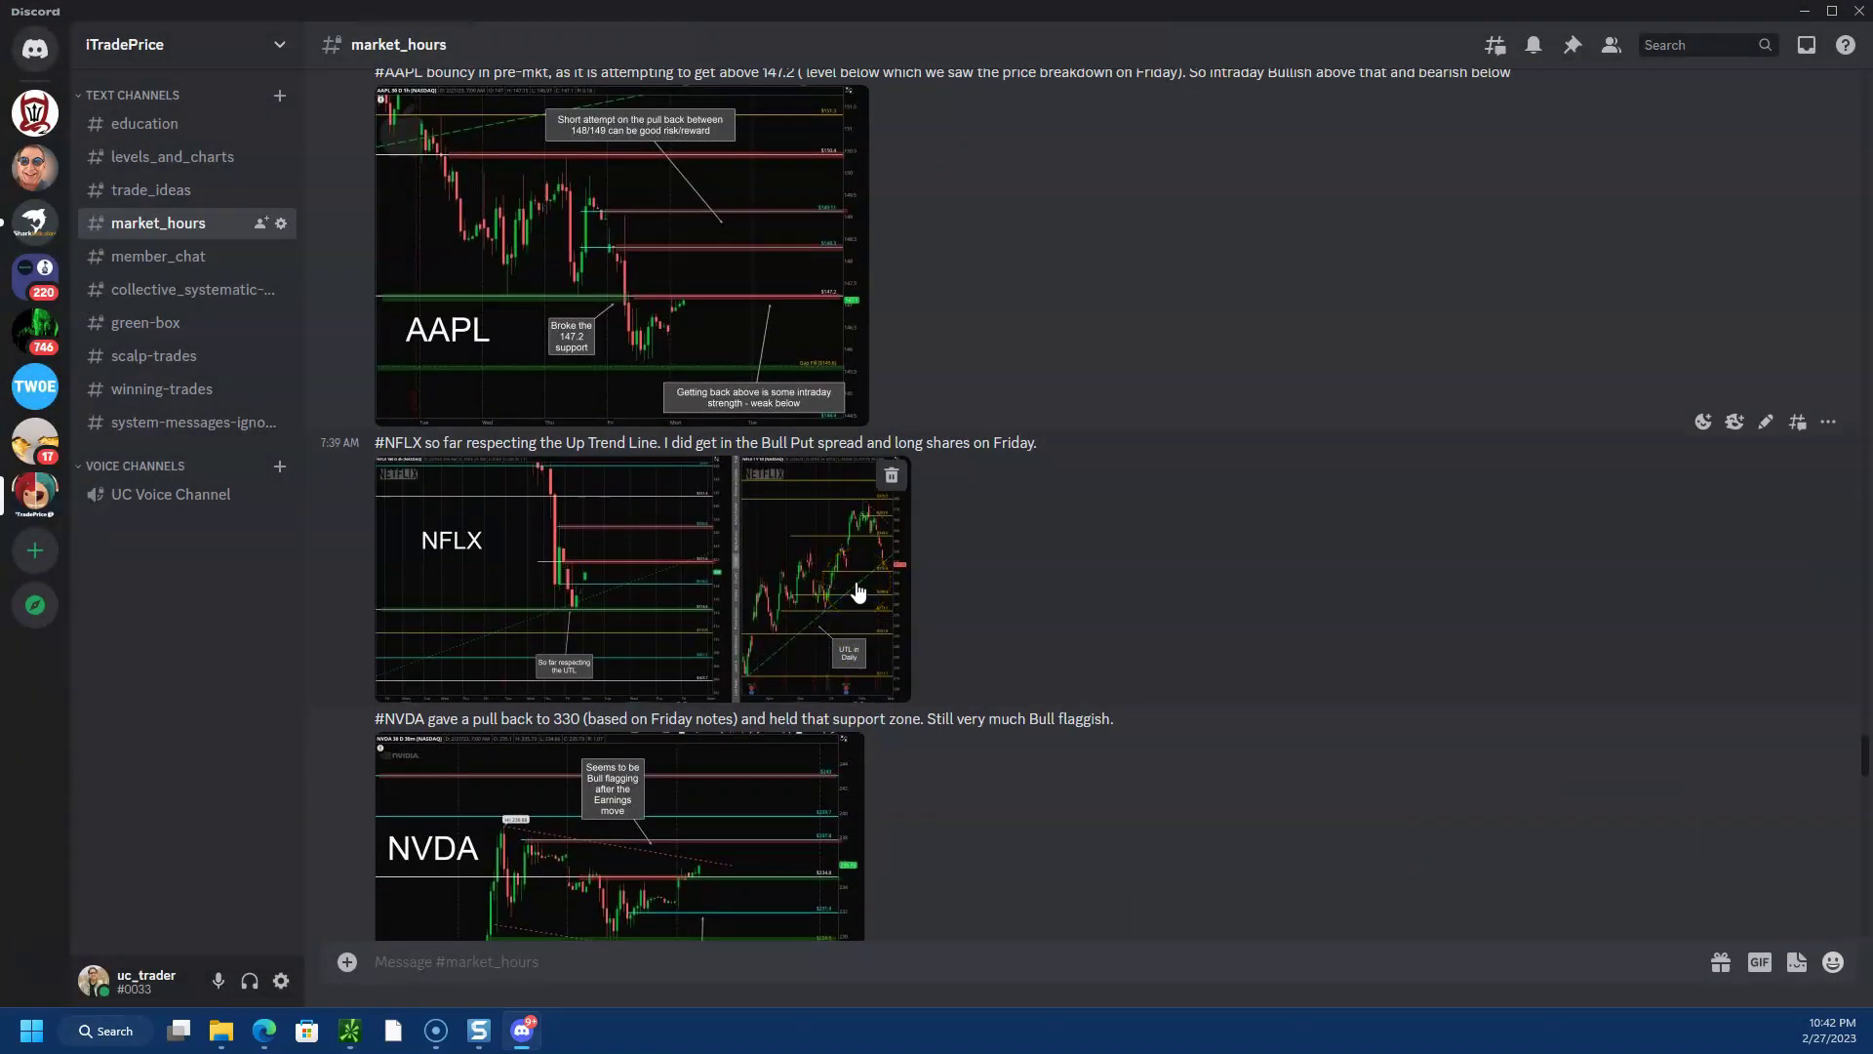
pyautogui.click(1804, 12)
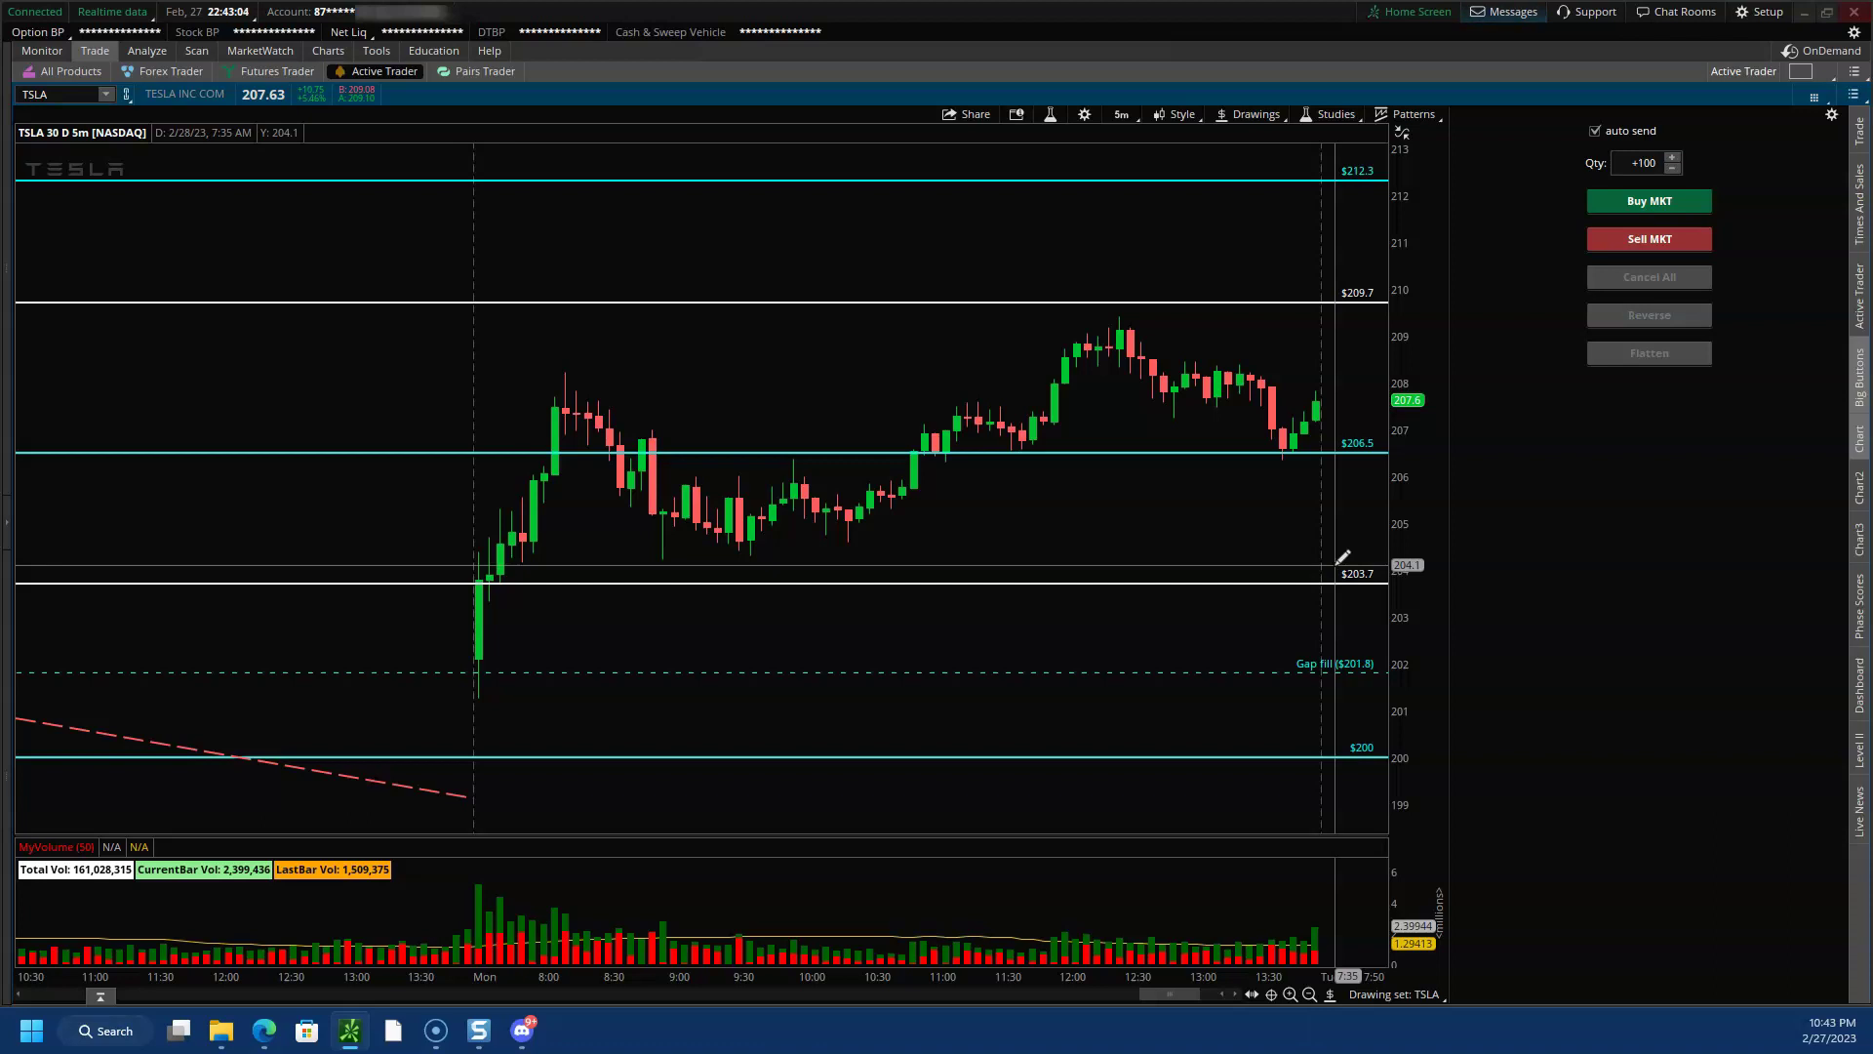
# - Widen the TSLA 5-minute chart to the preceding sessions to examine the downtrend line and the $201.8 gap fill level
pyautogui.moveTo(937, 976); pyautogui.dragTo(1266, 898)
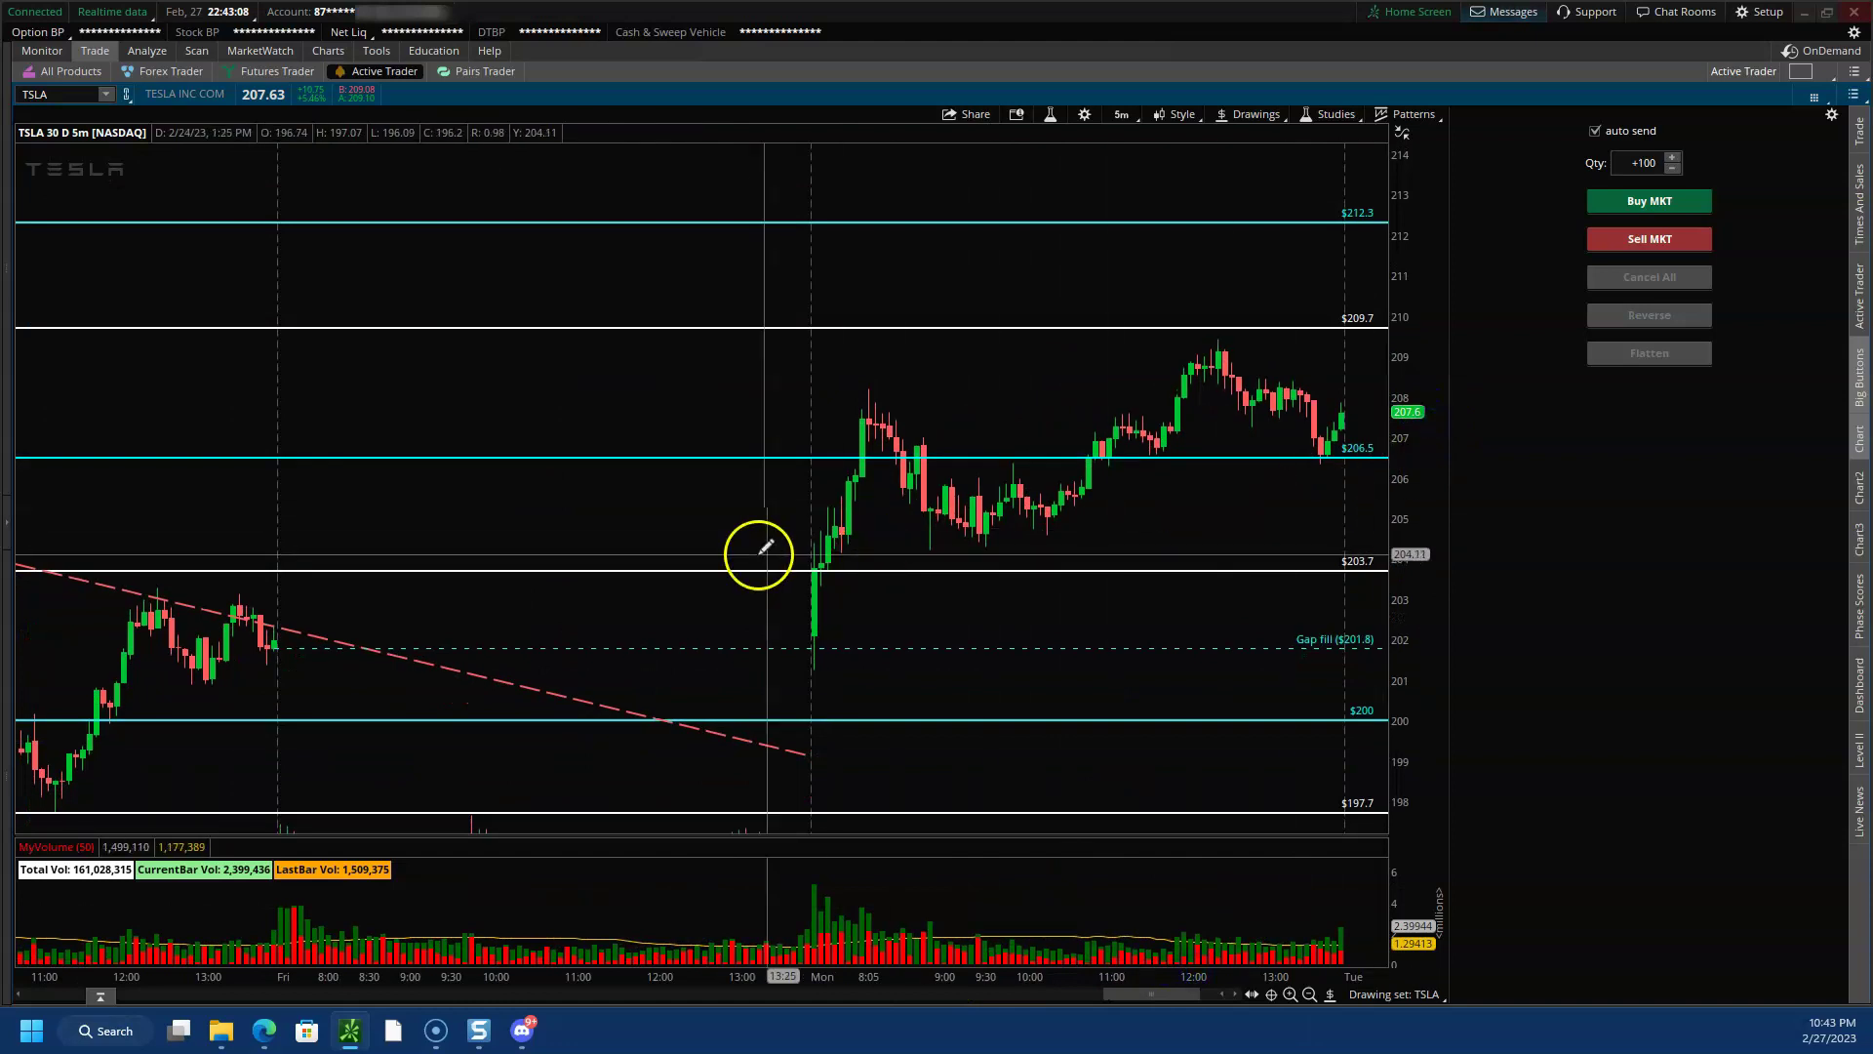
pyautogui.moveTo(771, 975); pyautogui.dragTo(1117, 961)
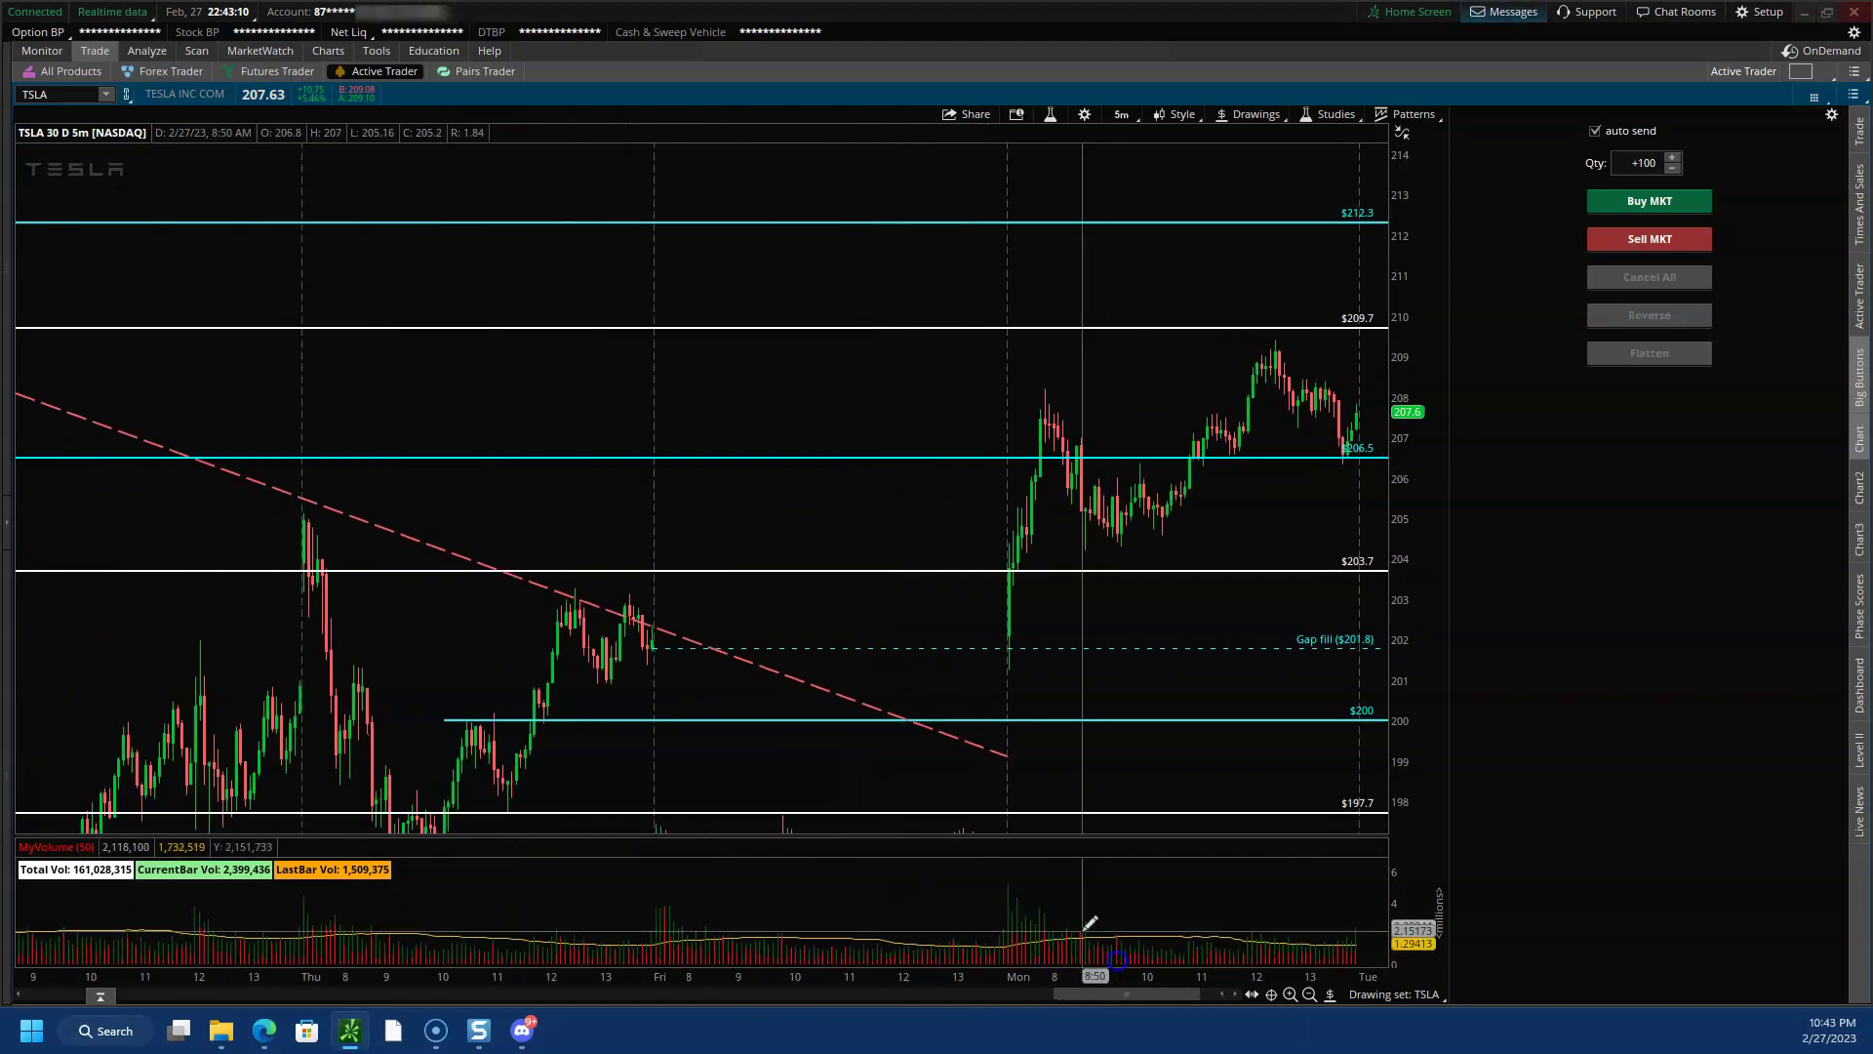
pyautogui.moveTo(1411, 256); pyautogui.dragTo(1424, 309)
pyautogui.click(683, 241)
pyautogui.moveTo(686, 237); pyautogui.dragTo(1380, 737)
pyautogui.moveTo(1016, 961); pyautogui.dragTo(1080, 972)
# - Set the TSLA chart to the 180 D : 4h time frame and frame the February candles between $187.5 and $220
pyautogui.click(1124, 114)
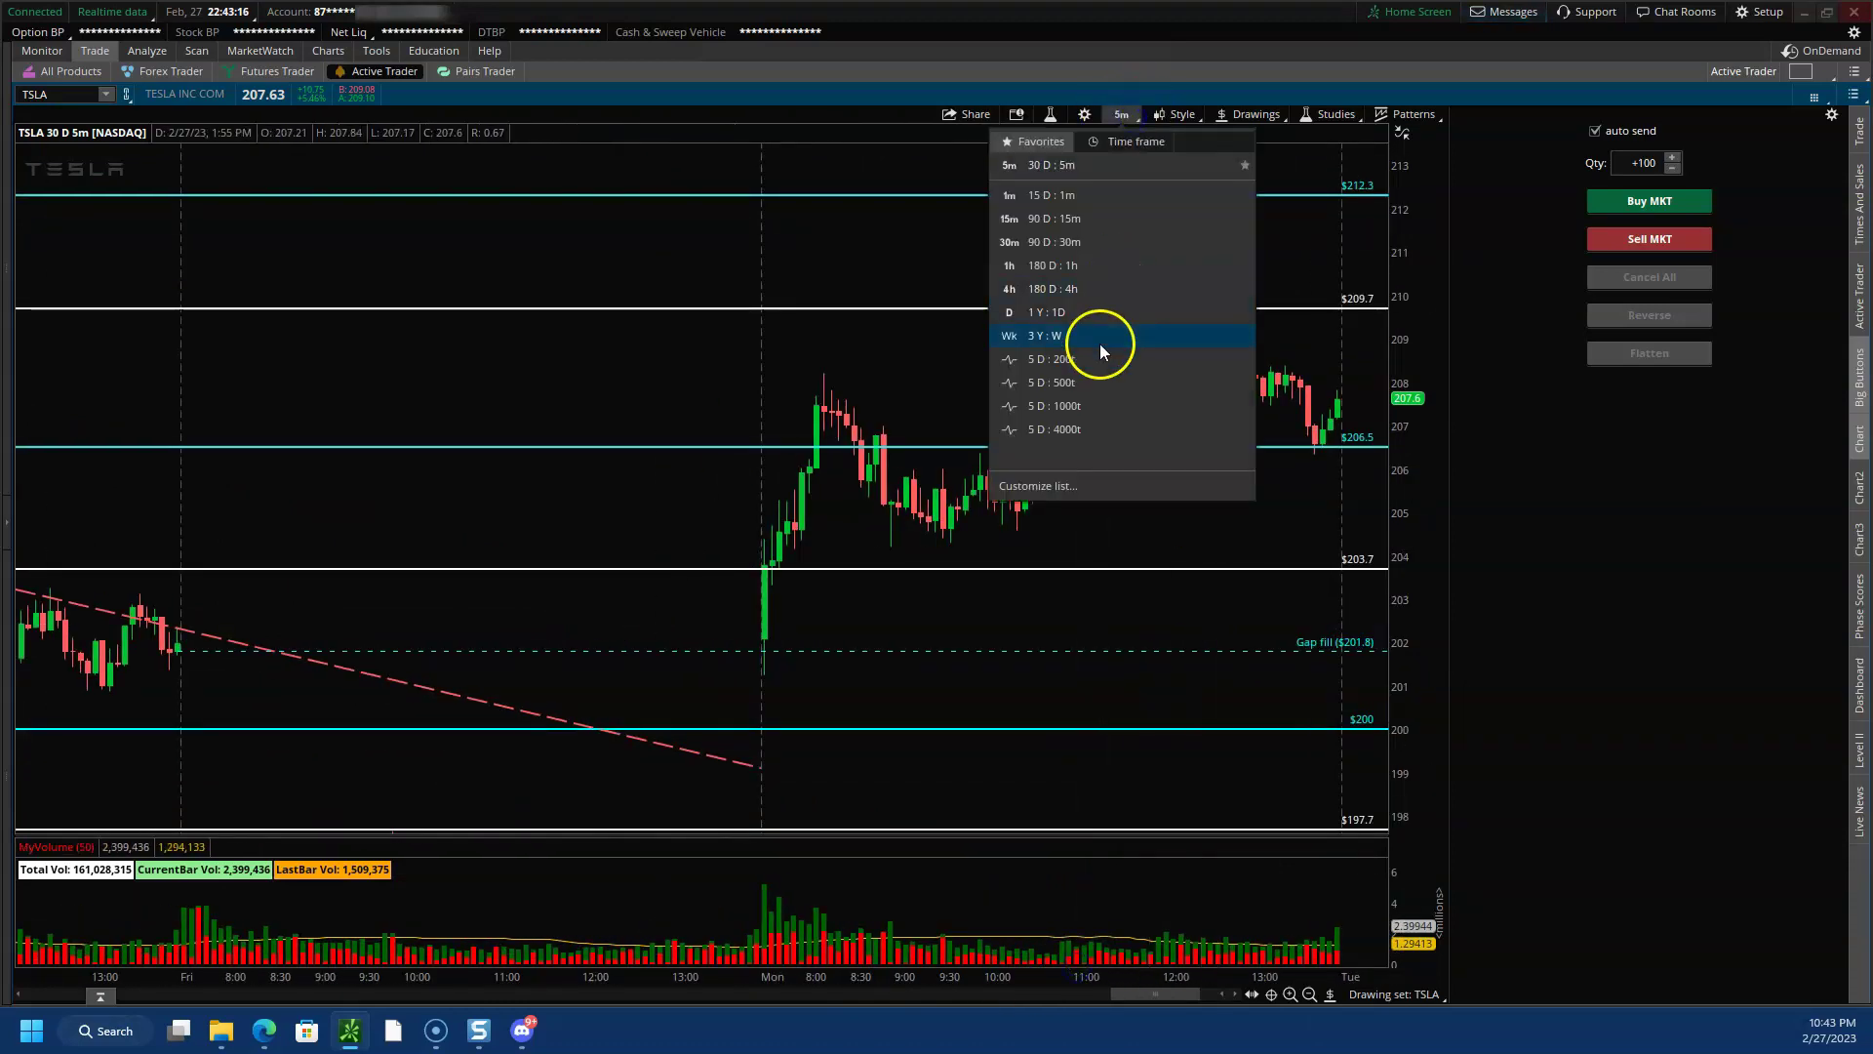
pyautogui.click(1102, 293)
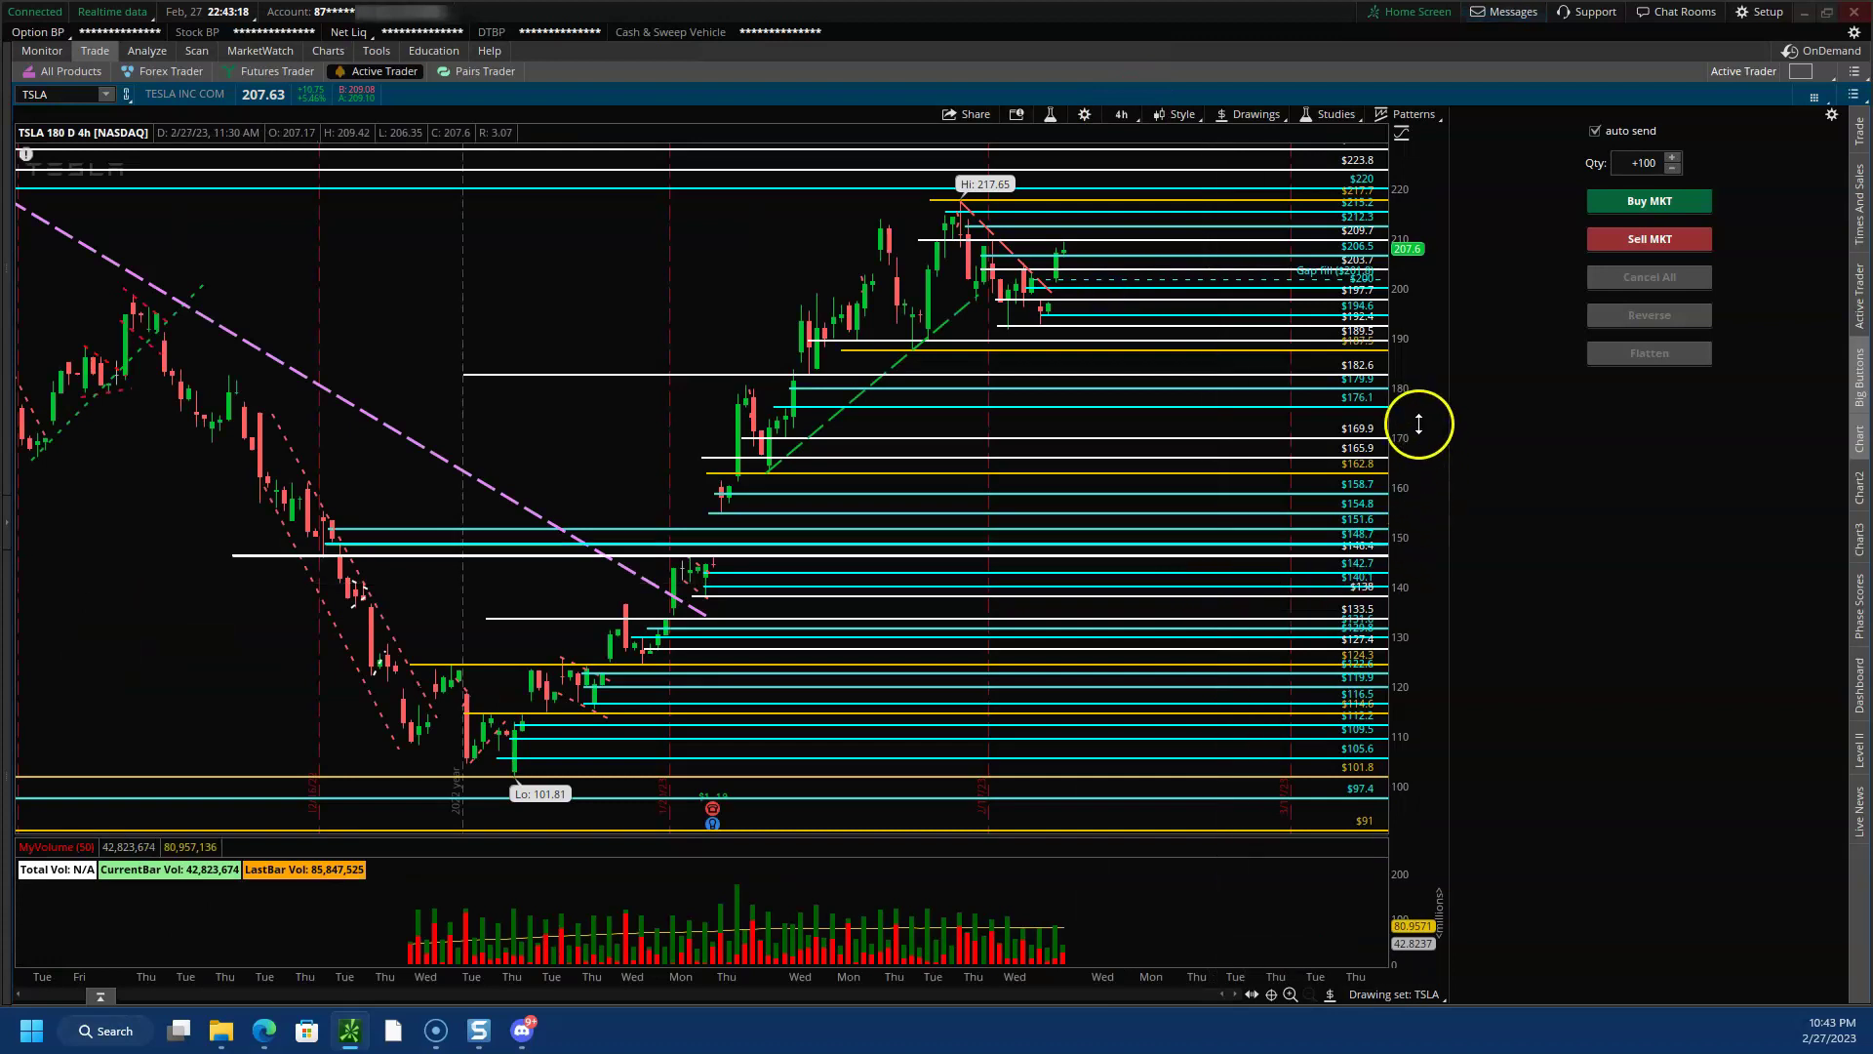
pyautogui.moveTo(852, 199); pyautogui.dragTo(1274, 447)
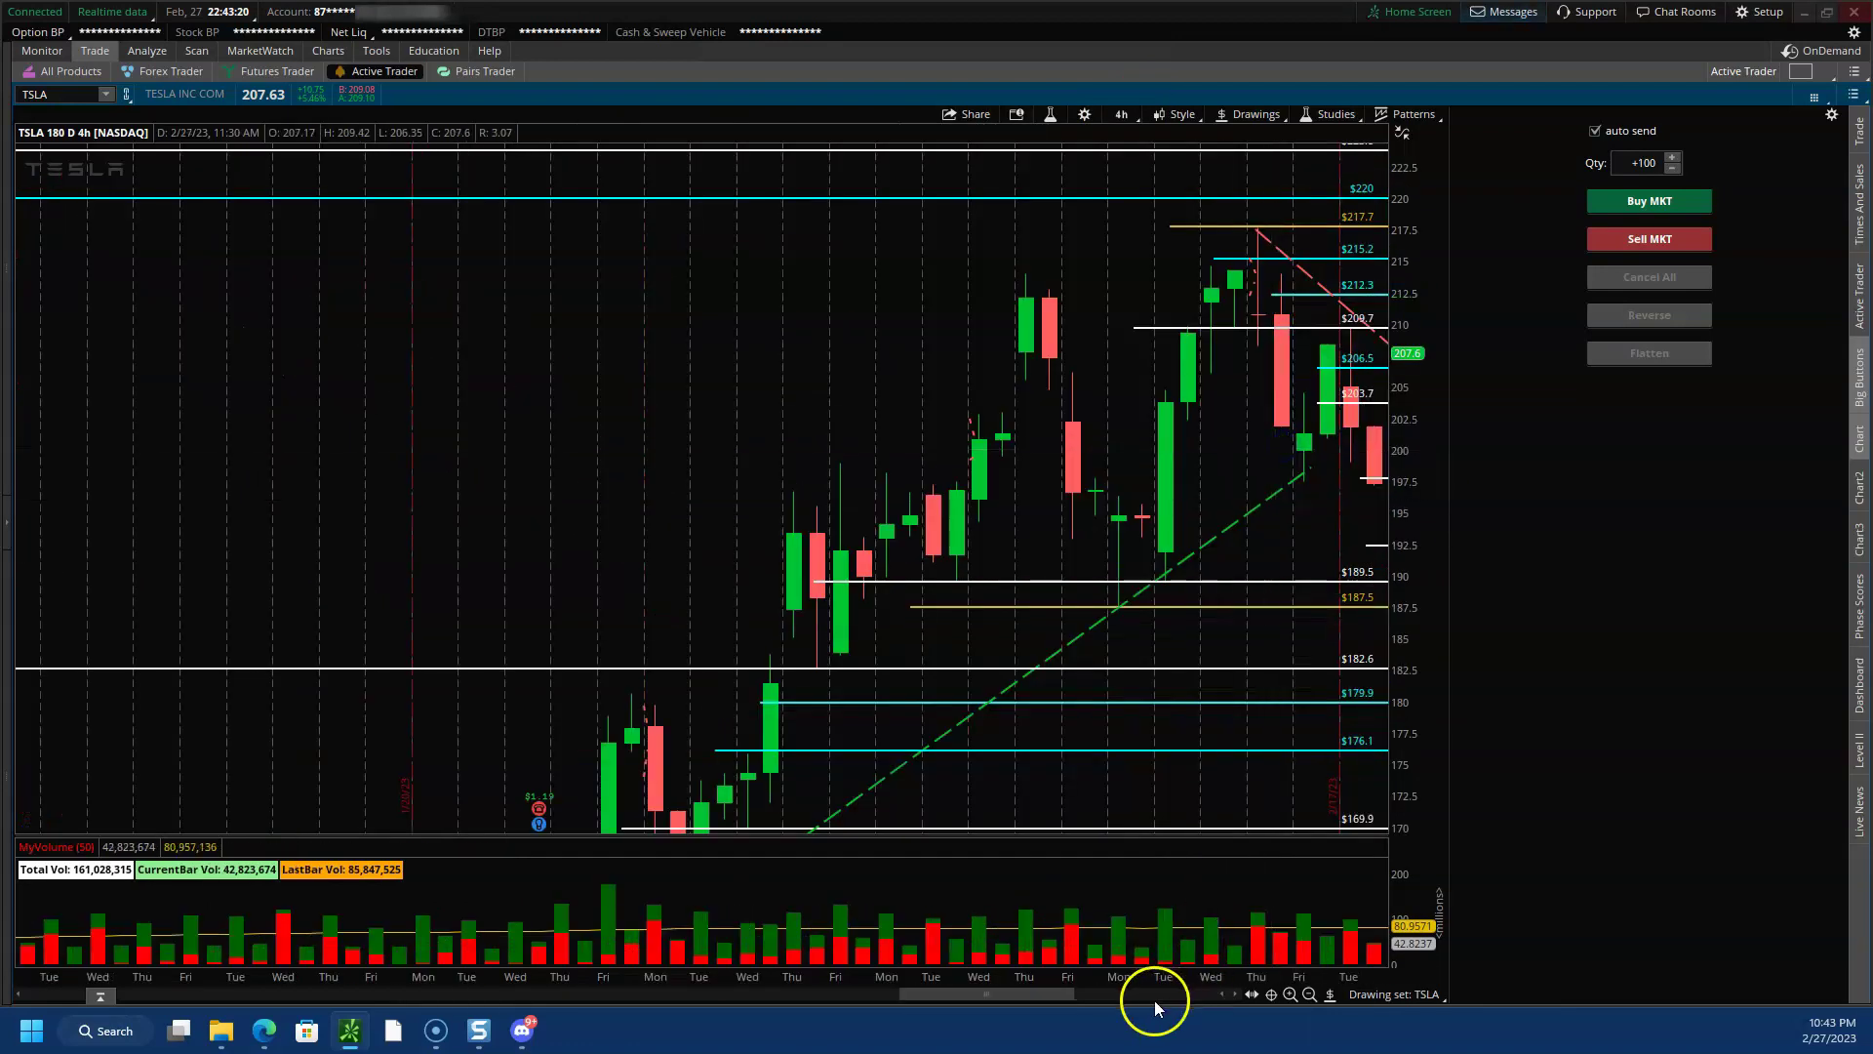
pyautogui.moveTo(1027, 993)
pyautogui.mouseDown()
pyautogui.moveTo(1200, 995)
pyautogui.moveTo(1046, 993)
pyautogui.mouseUp()
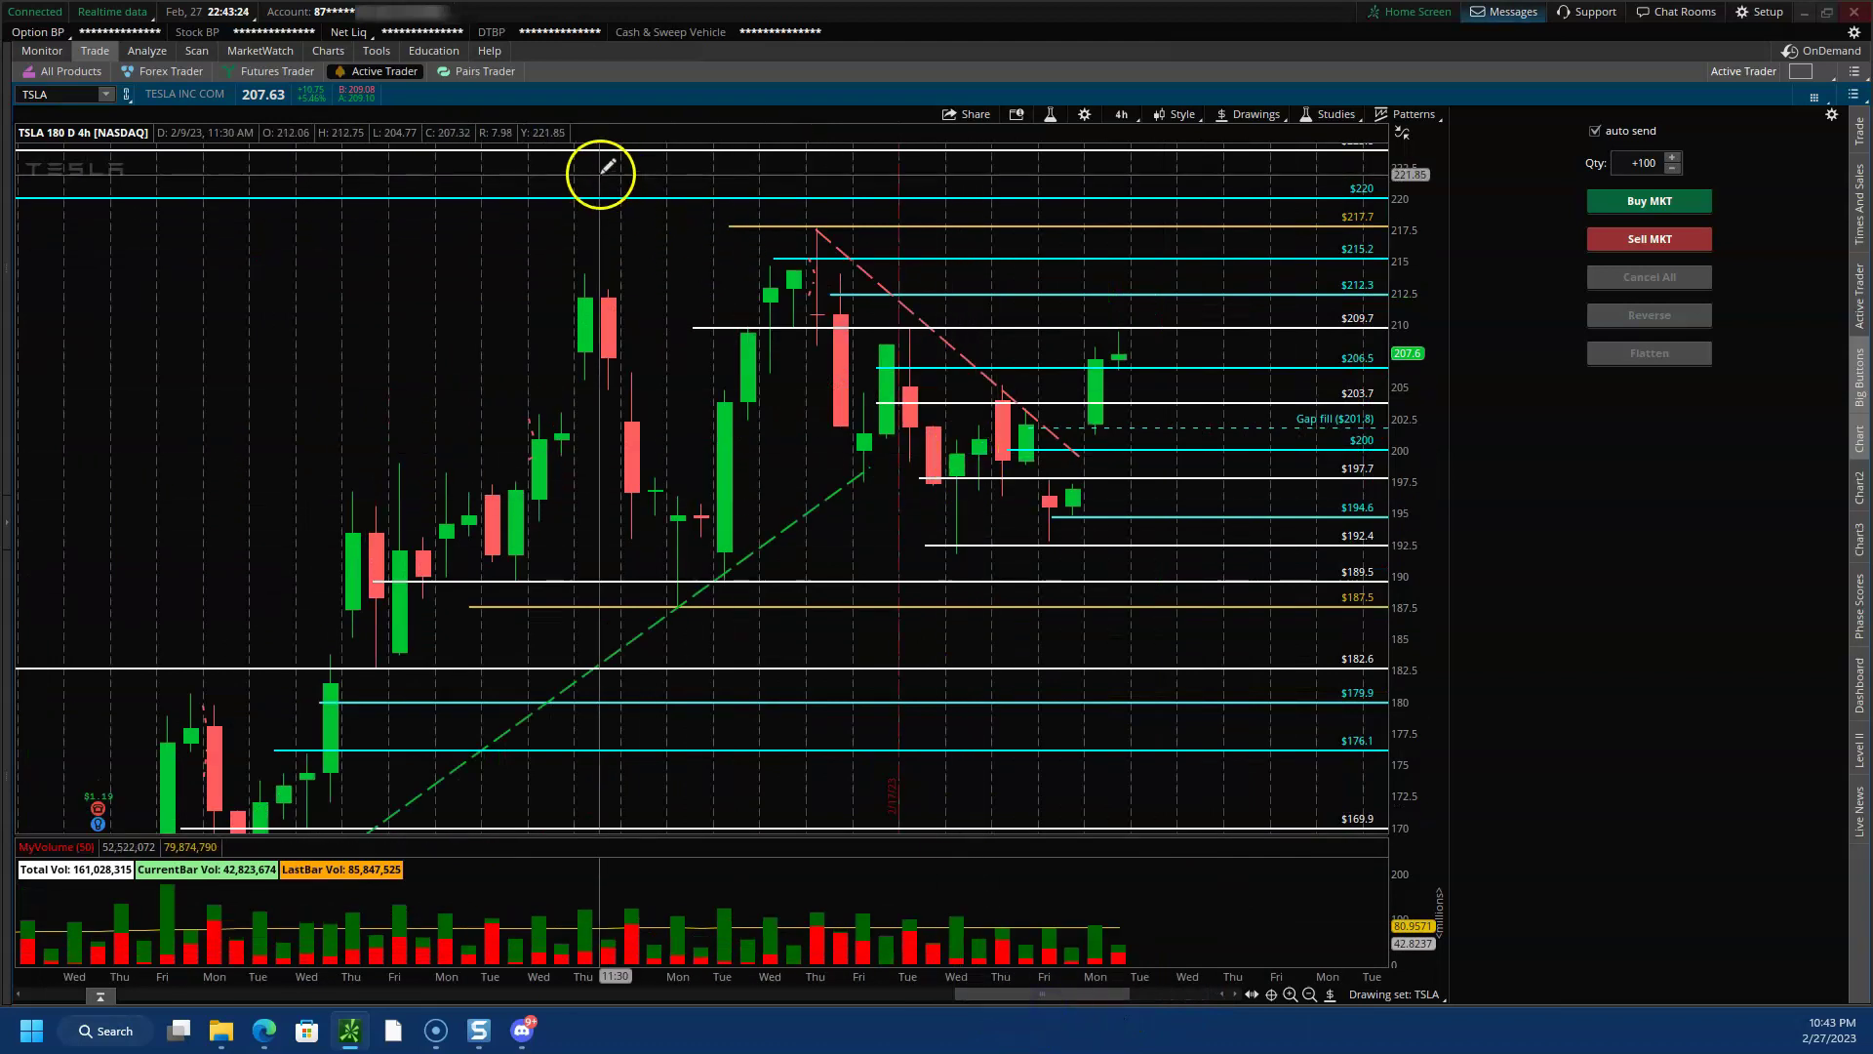
pyautogui.scroll(2, 1020, 598)
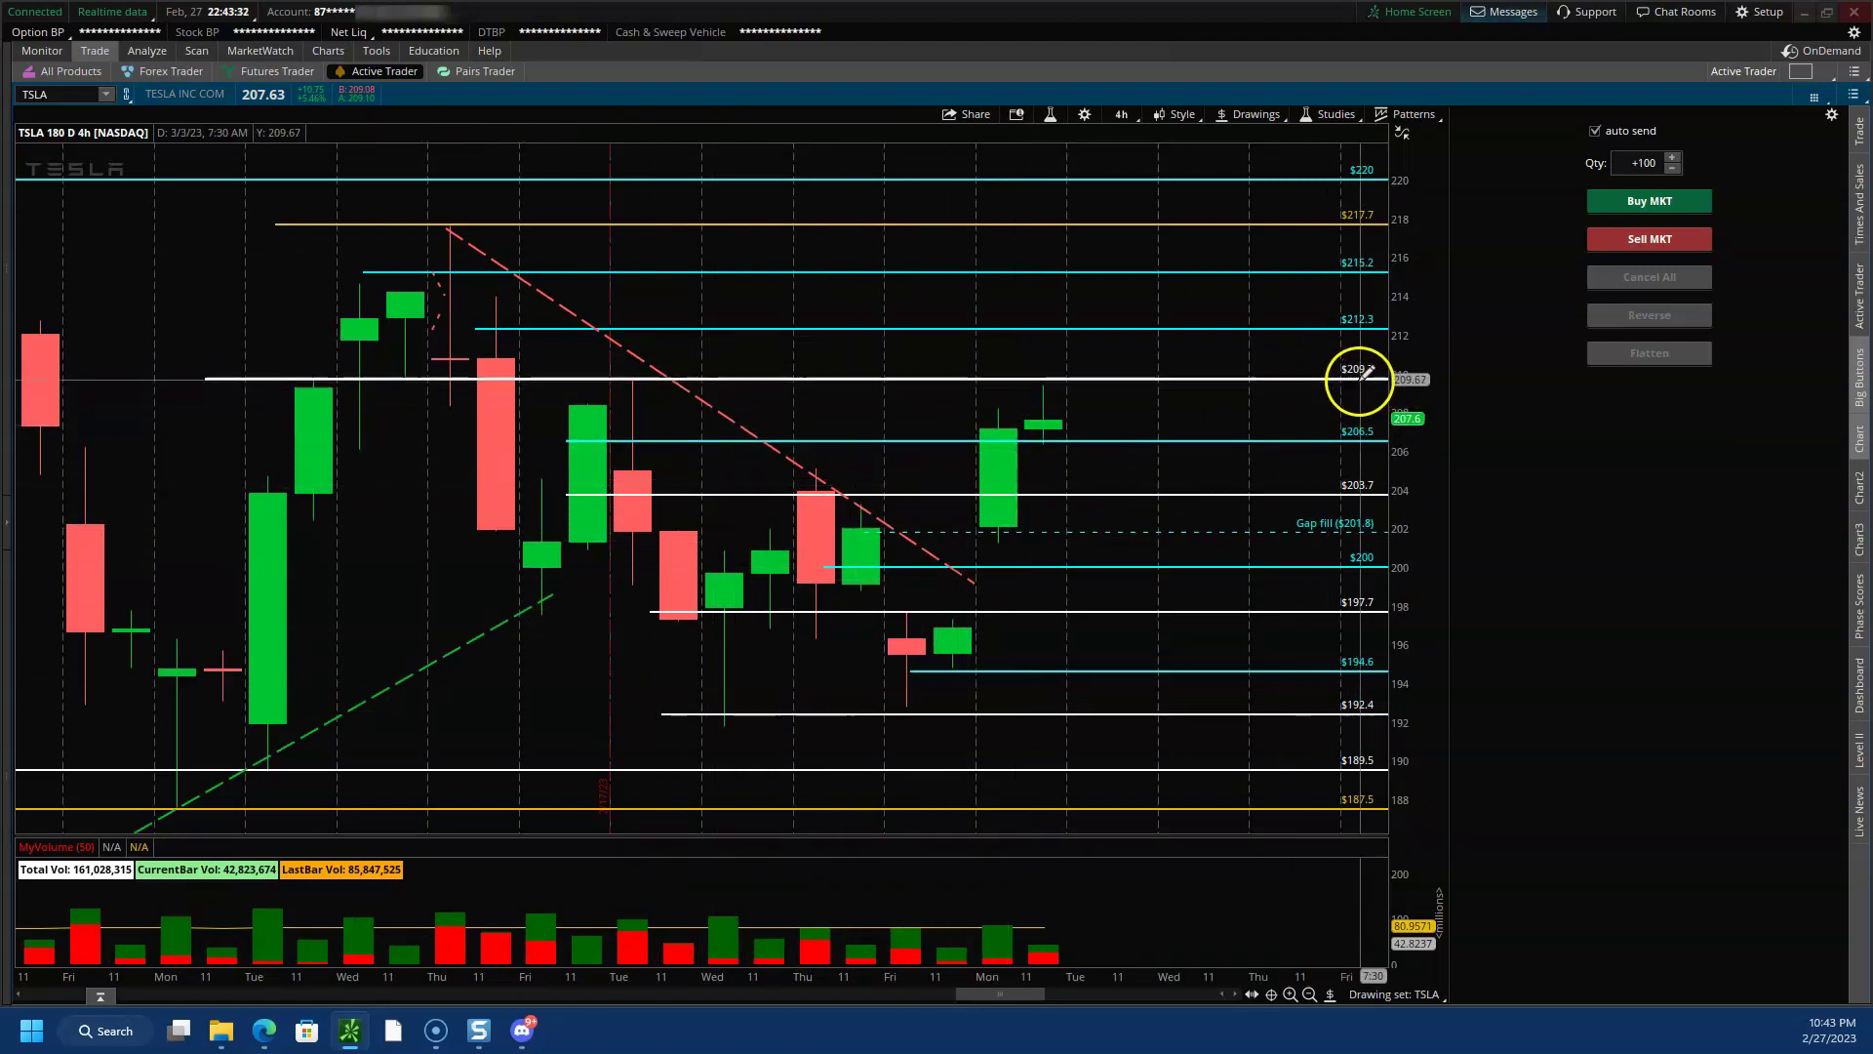
# - Examine Monday's 4-hour TSLA candles against the $209.7 and $206.5 levels, extending the view to earlier candles
pyautogui.moveTo(1383, 372); pyautogui.dragTo(1066, 384)
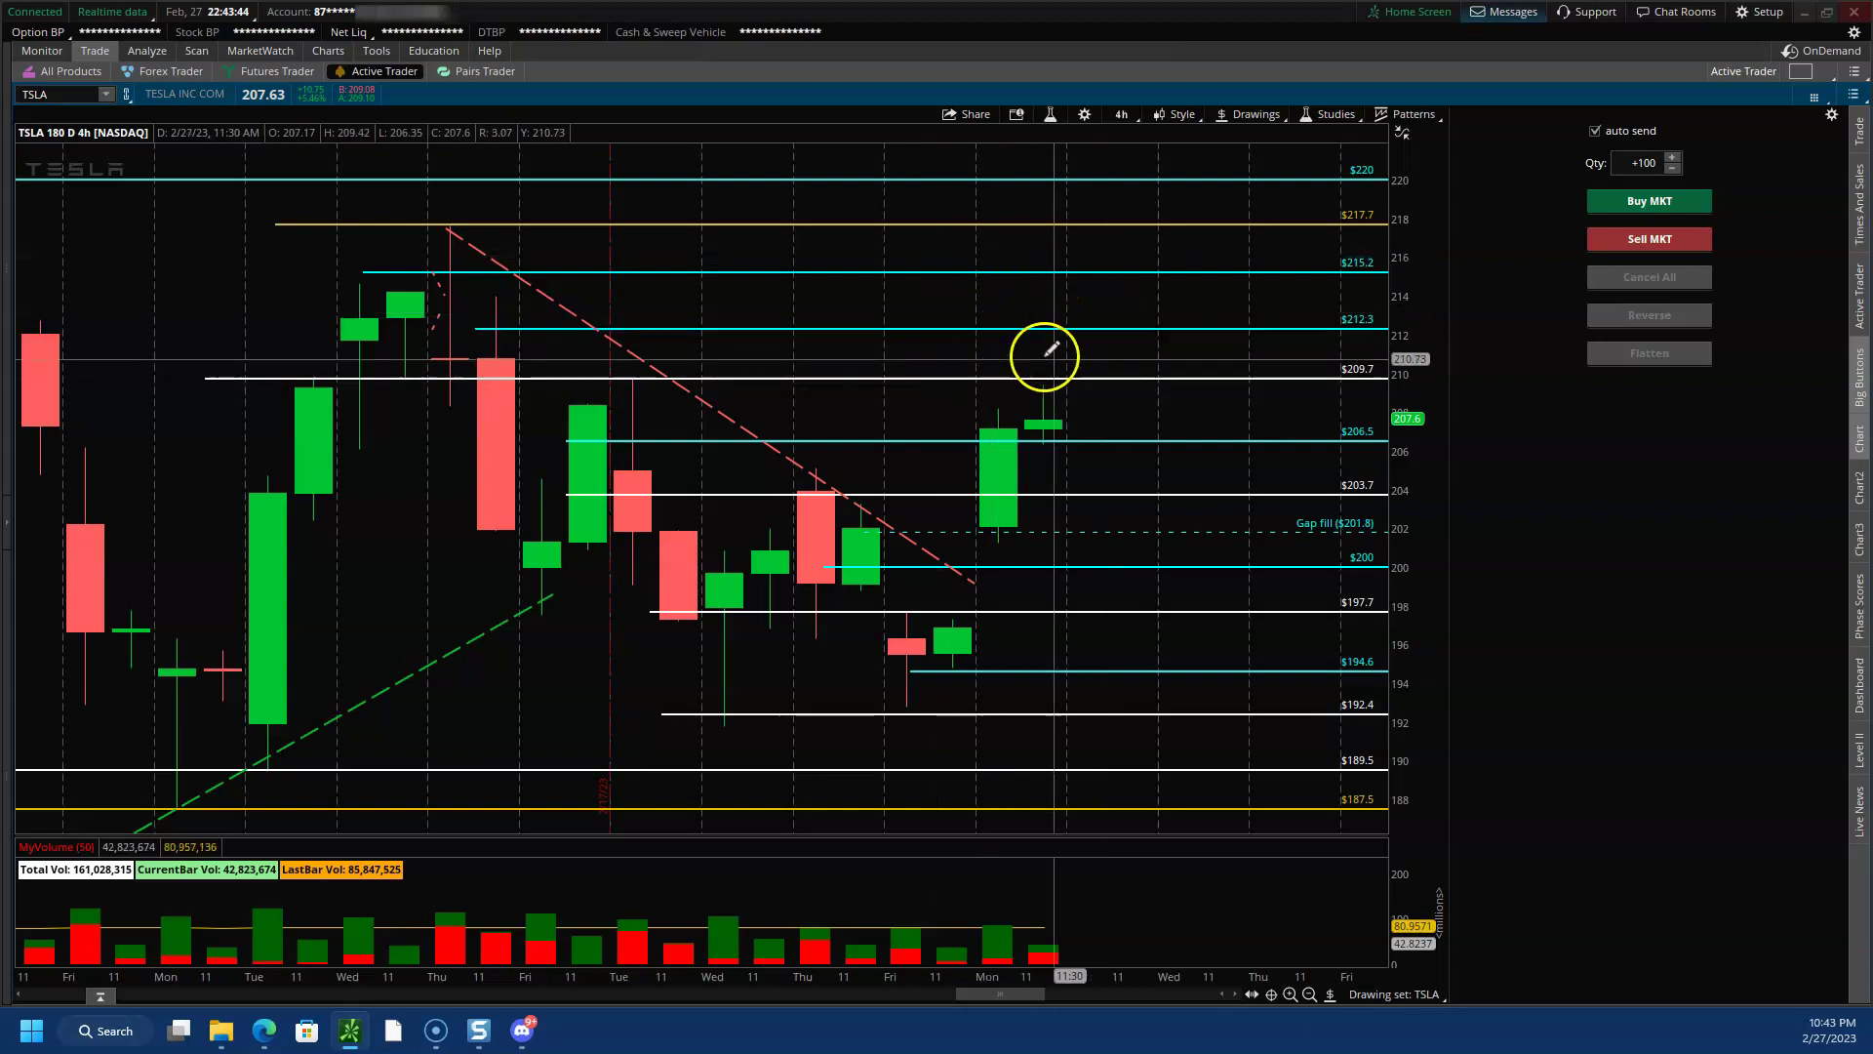
pyautogui.moveTo(1118, 425)
pyautogui.mouseDown()
pyautogui.moveTo(1023, 431)
pyautogui.moveTo(1161, 481)
pyautogui.moveTo(1152, 517)
pyautogui.mouseUp()
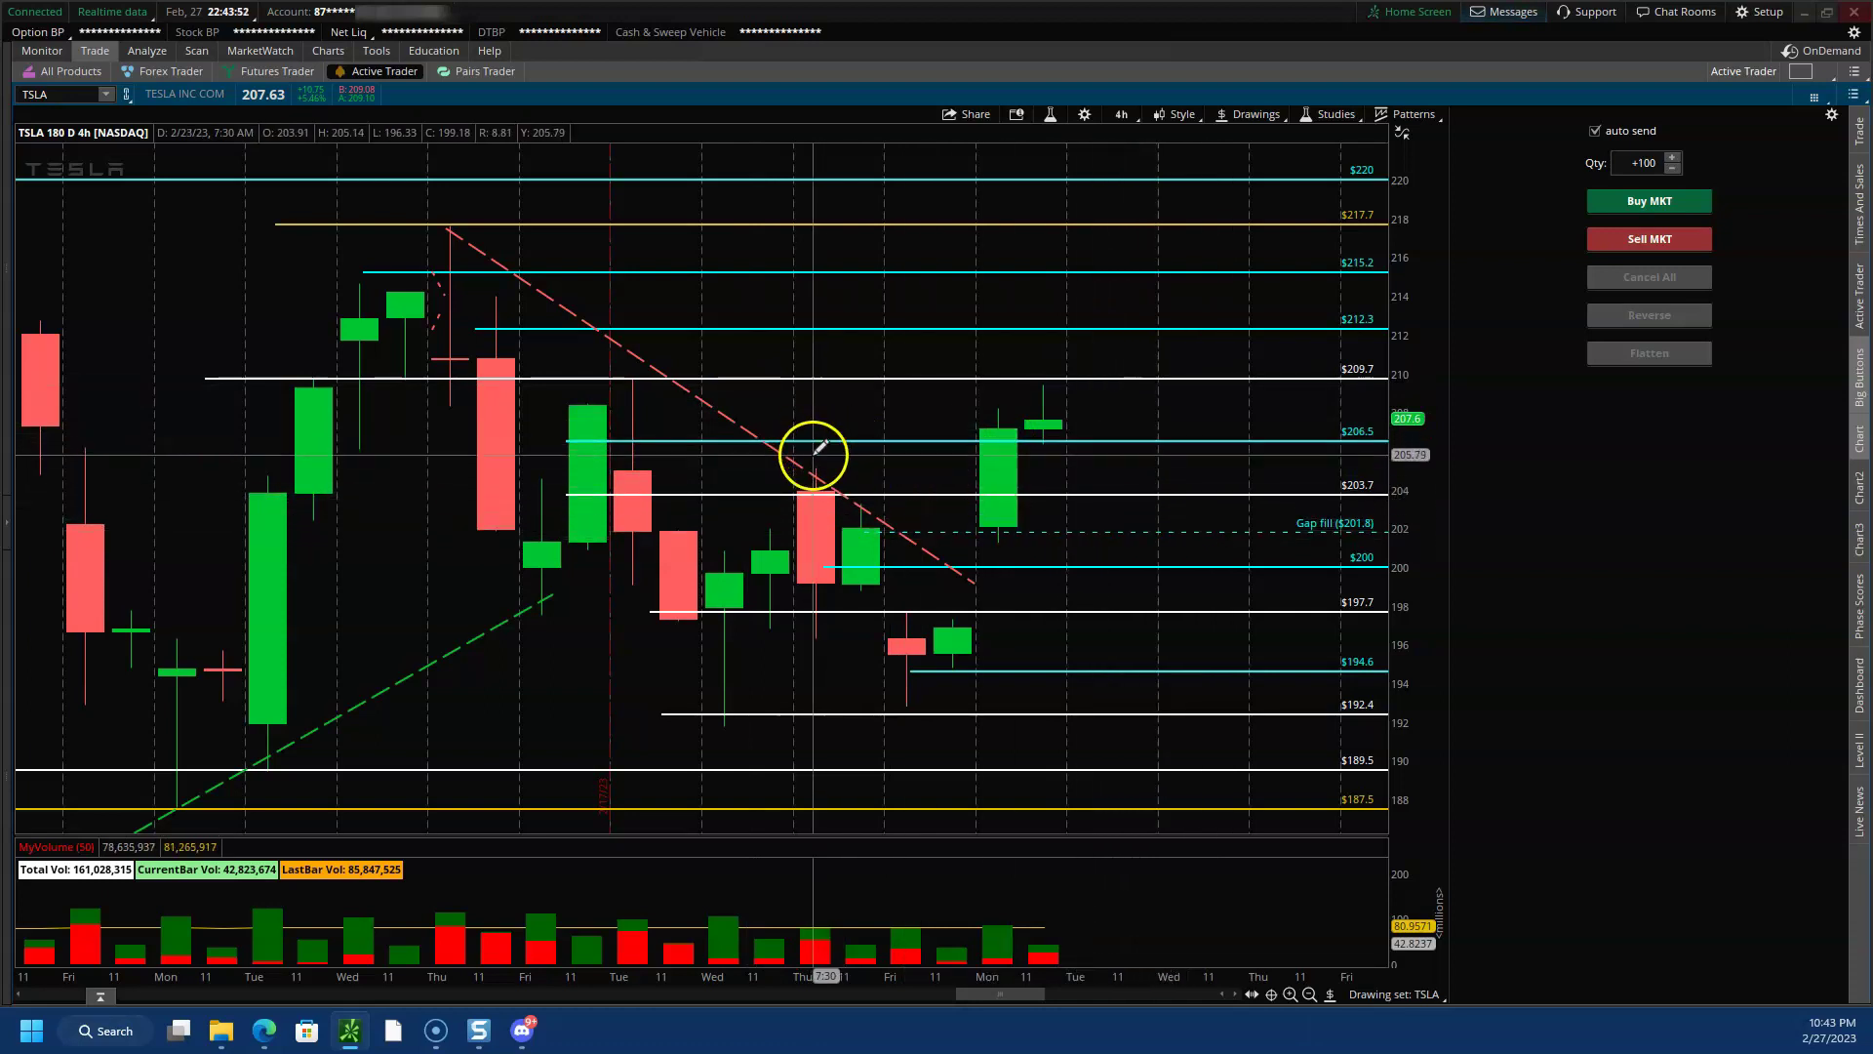
pyautogui.moveTo(694, 982); pyautogui.dragTo(735, 985)
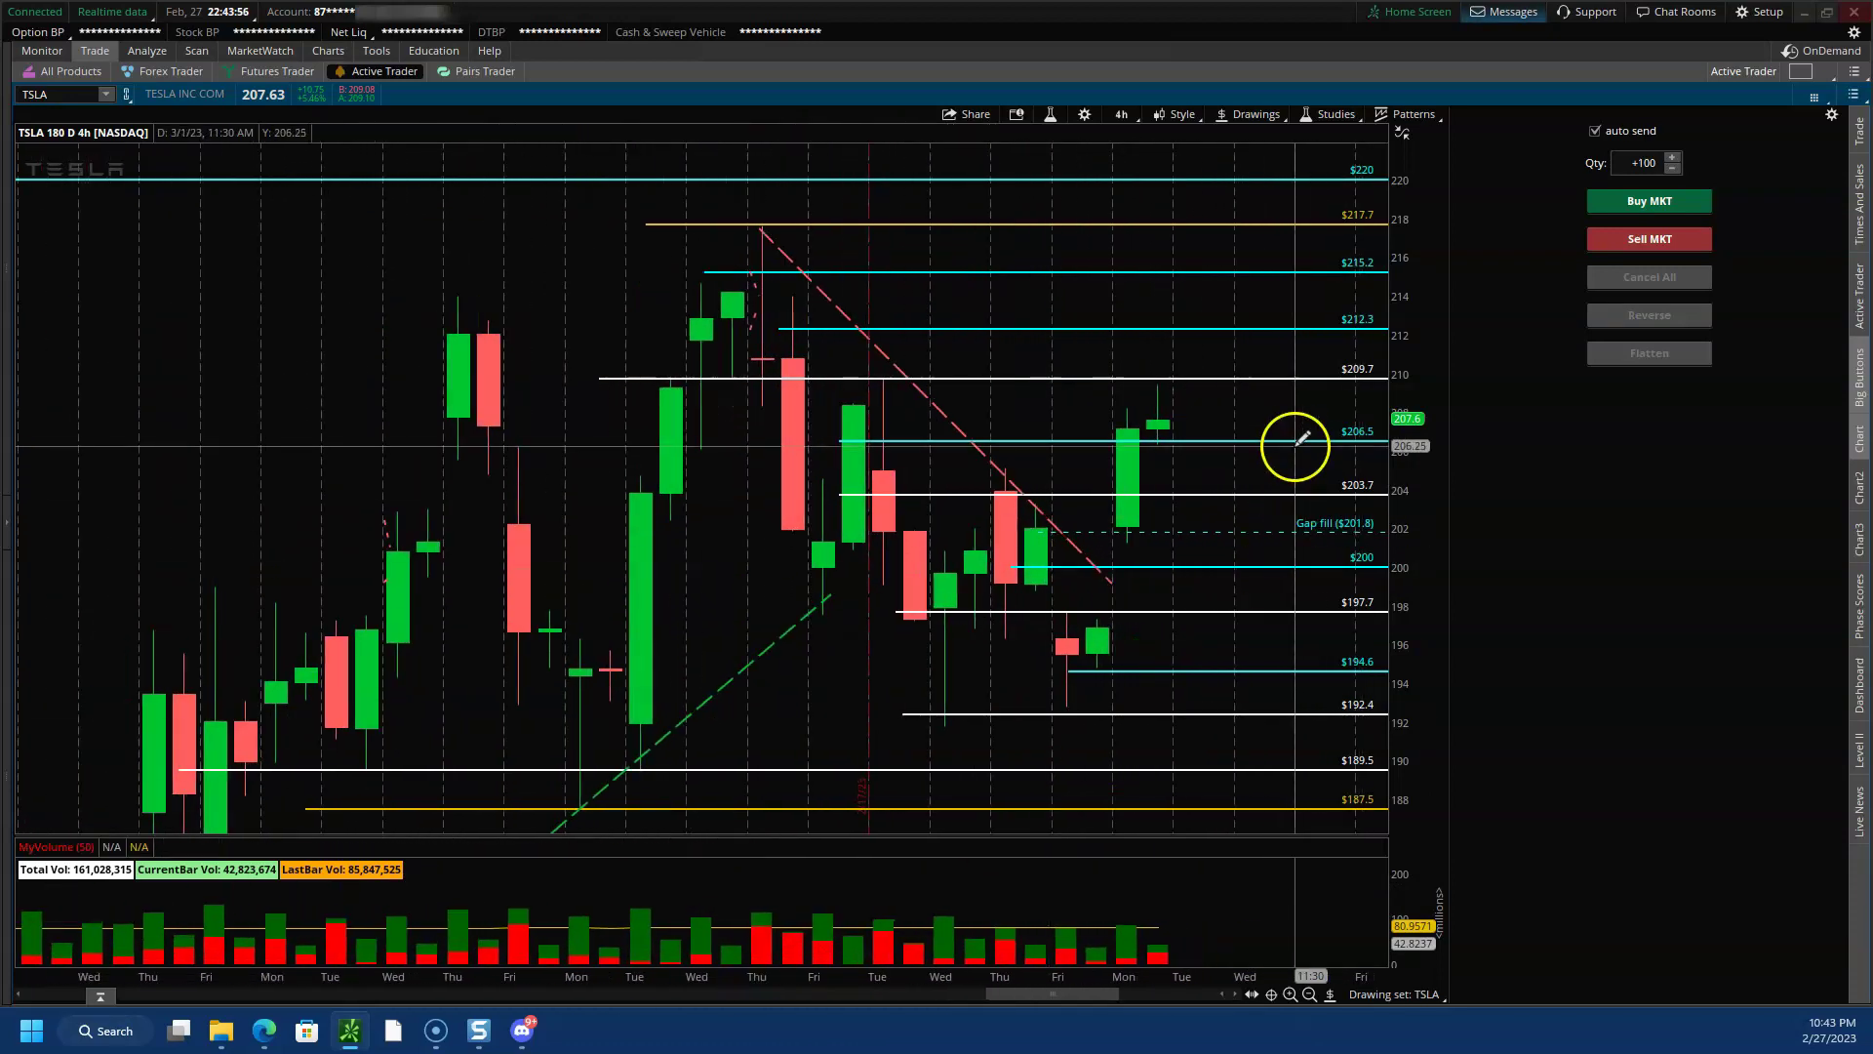